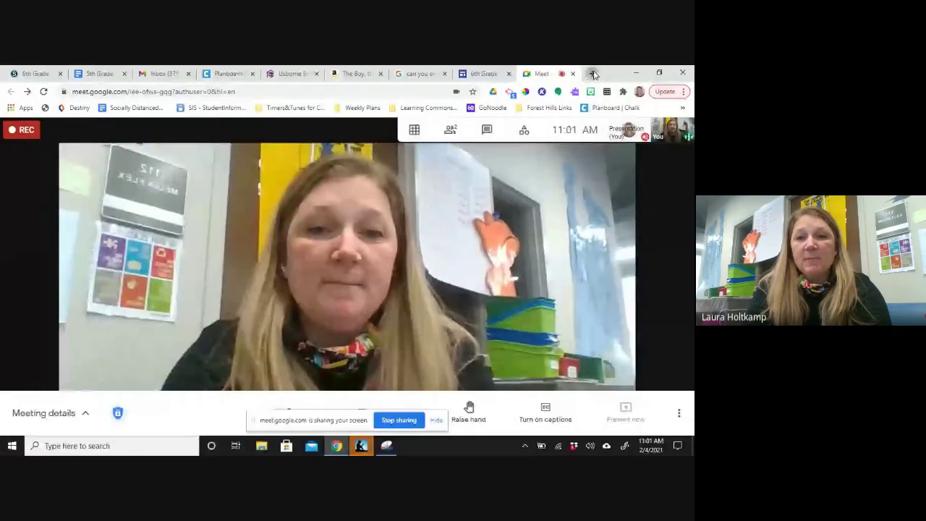
- In a new Chrome tab, enter spark.adobe.com in the address bar
click(594, 73)
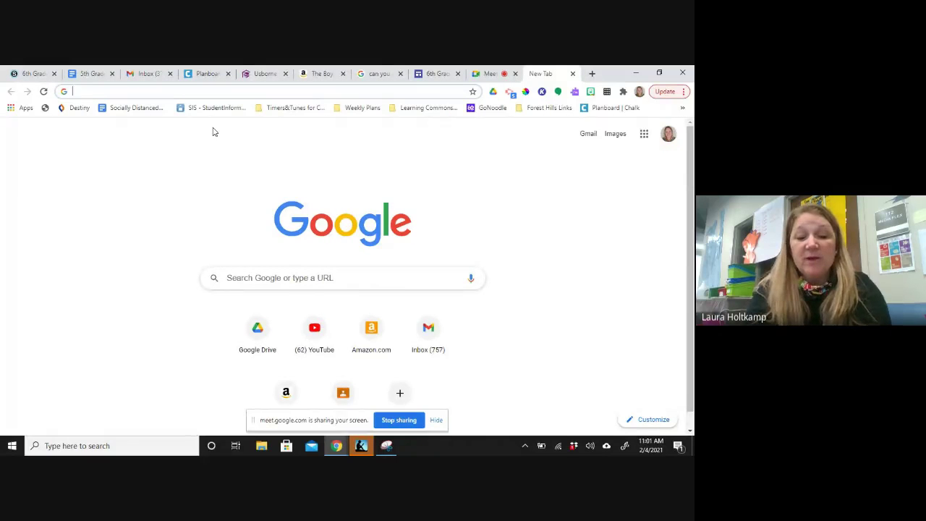
text(spar)
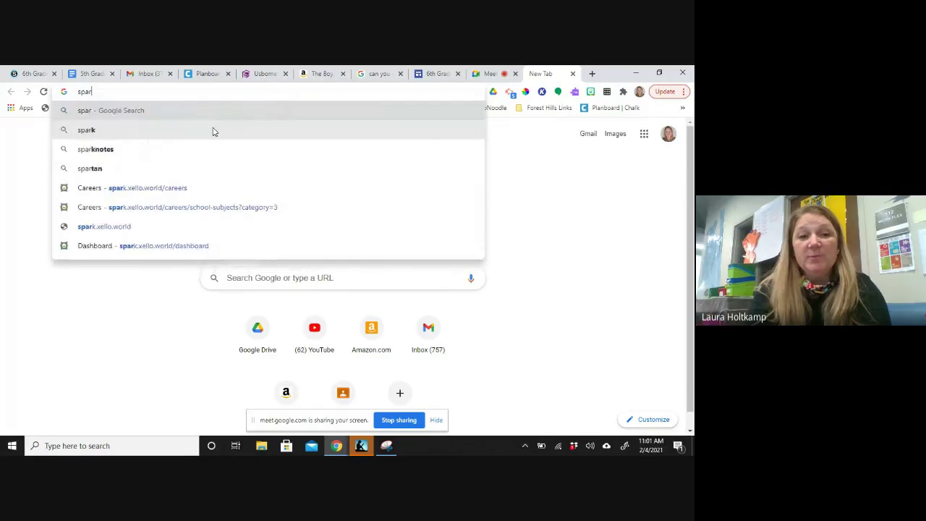
text(k.)
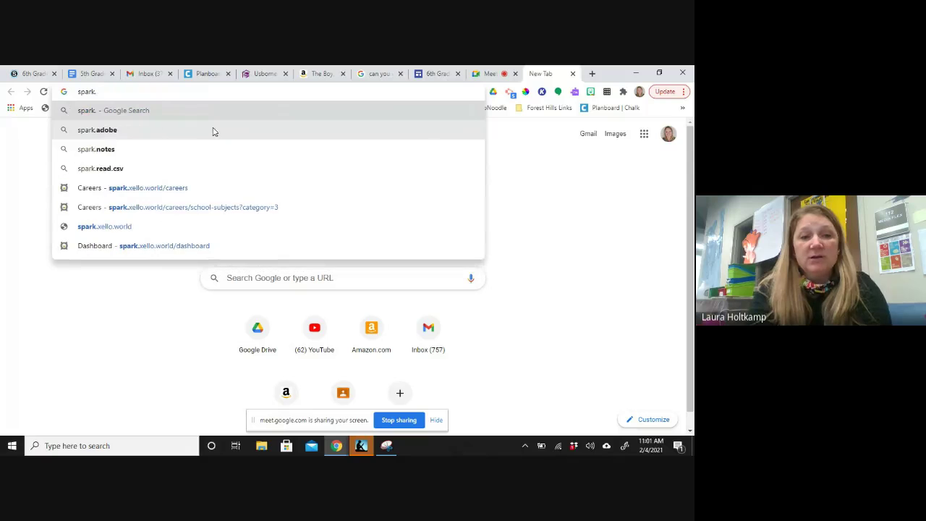
text(adob)
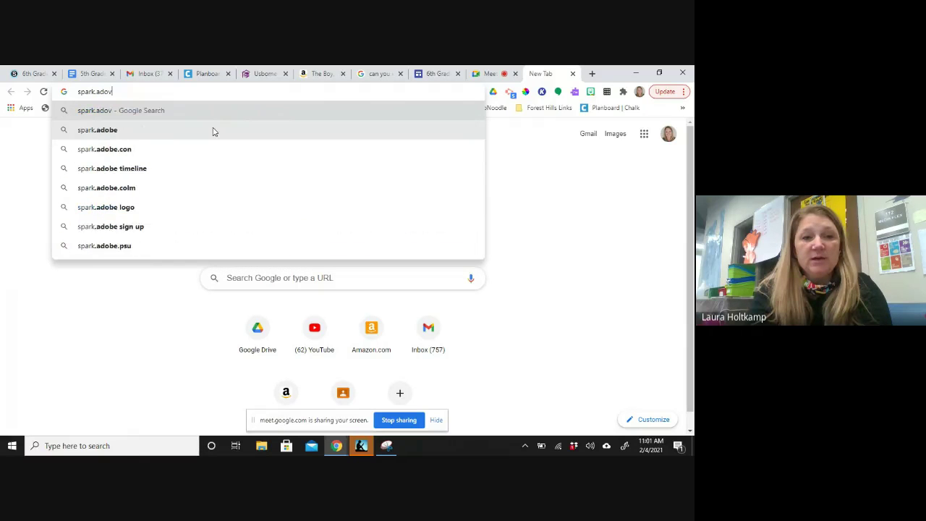
text(e.com)
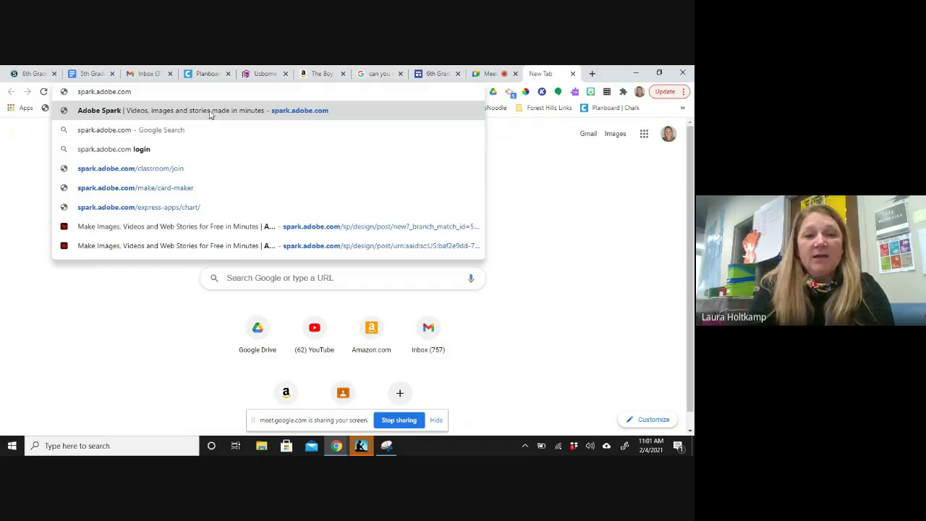
- Load the Adobe Spark site and sign out of the current account
click(210, 112)
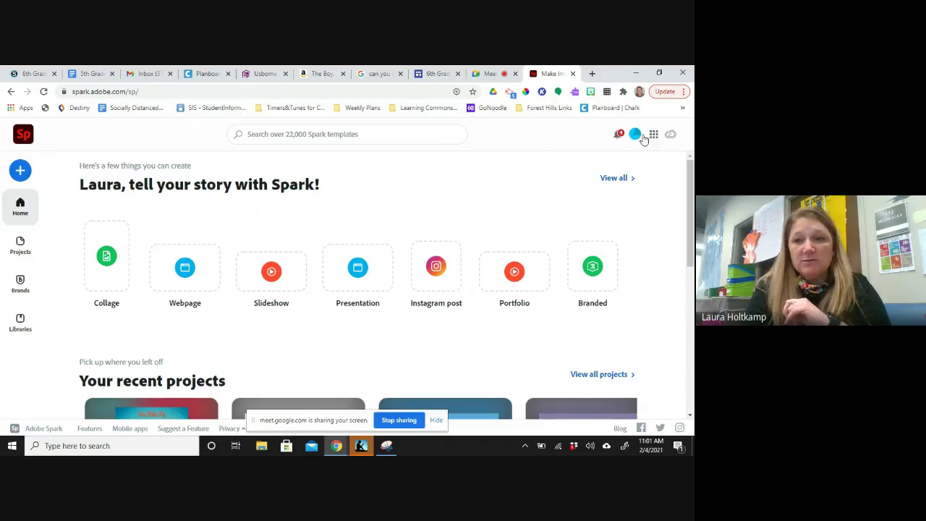
click(635, 135)
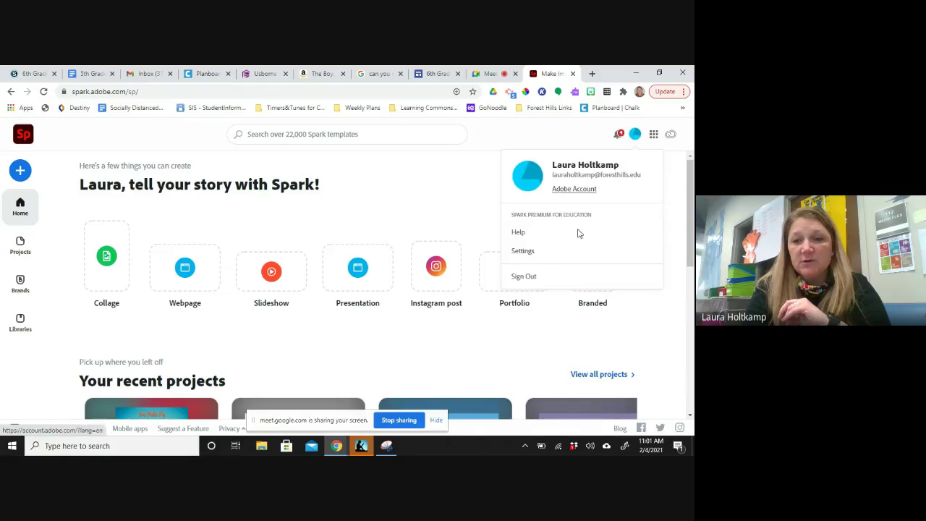
click(529, 277)
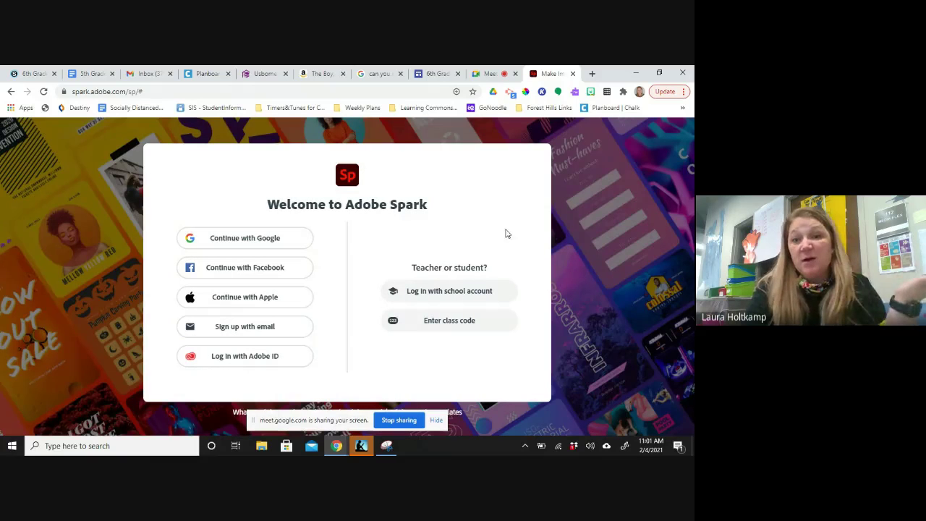
- Sign back in with Google using the school account's Enterprise ID, landing on the home page
click(241, 244)
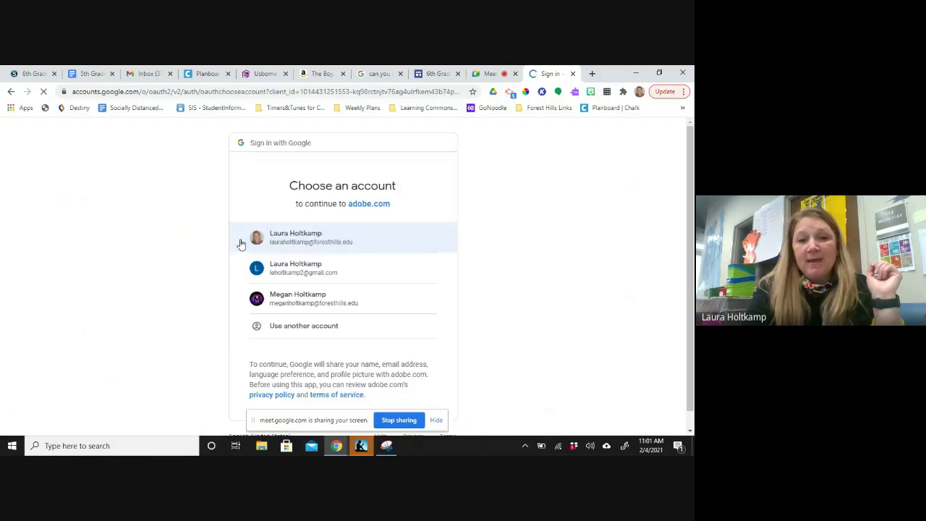
click(293, 240)
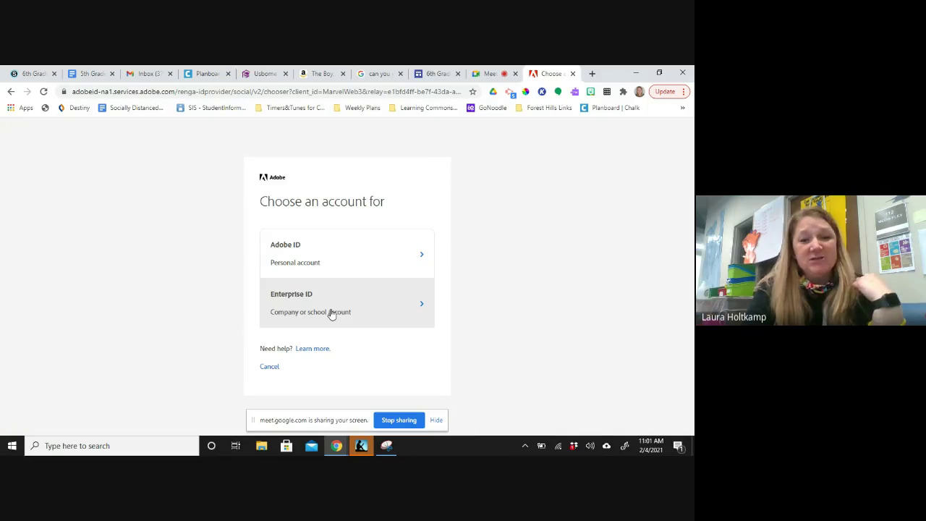
click(330, 312)
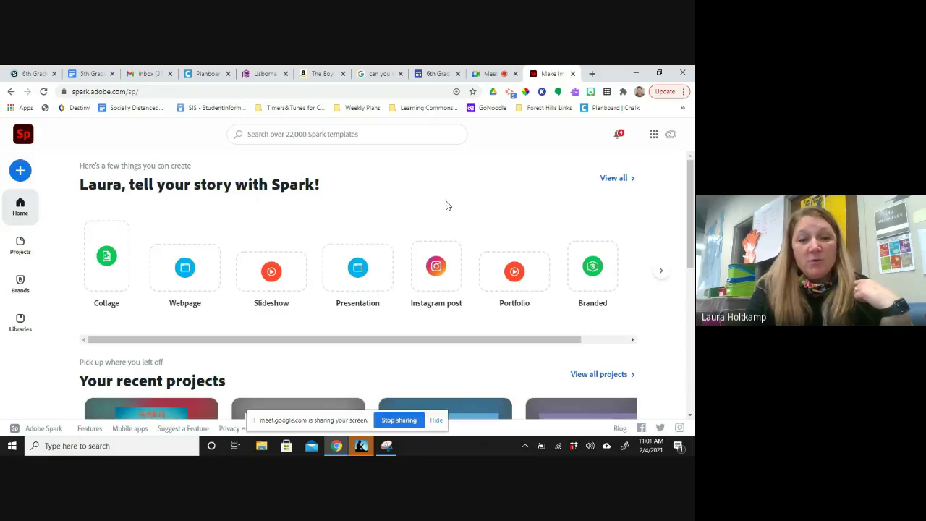
scroll(326, 189, down, 1)
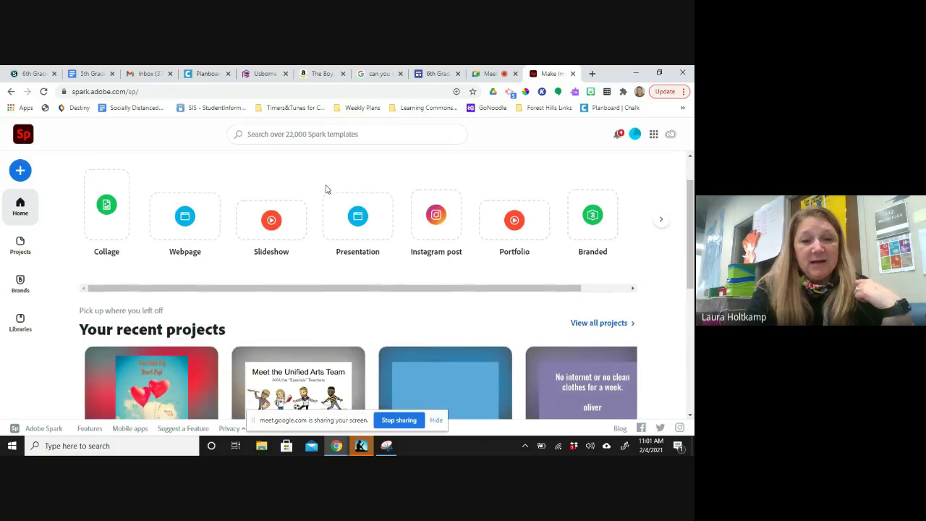
scroll(326, 189, down, 2)
scroll(326, 189, up, 3)
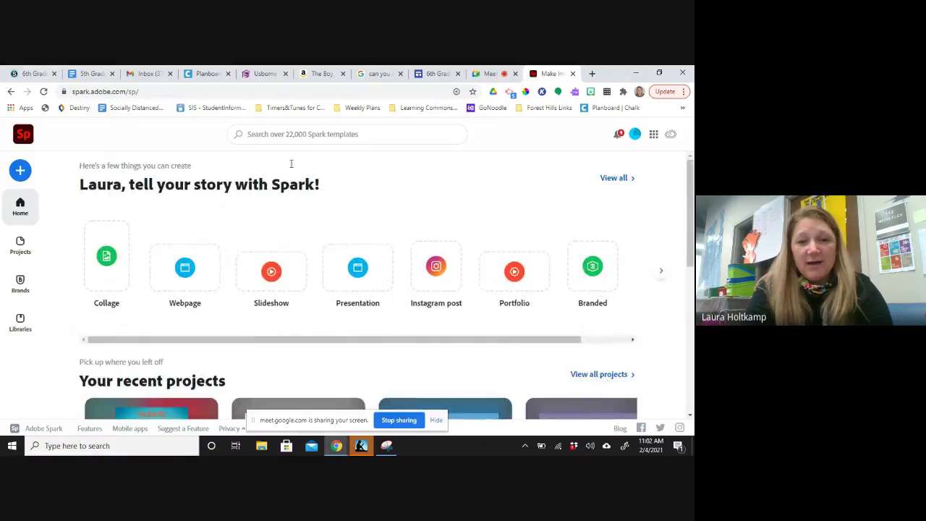
- Search templates for 'valentine' and scroll through the cards, menus and party invitations
click(308, 138)
text(val)
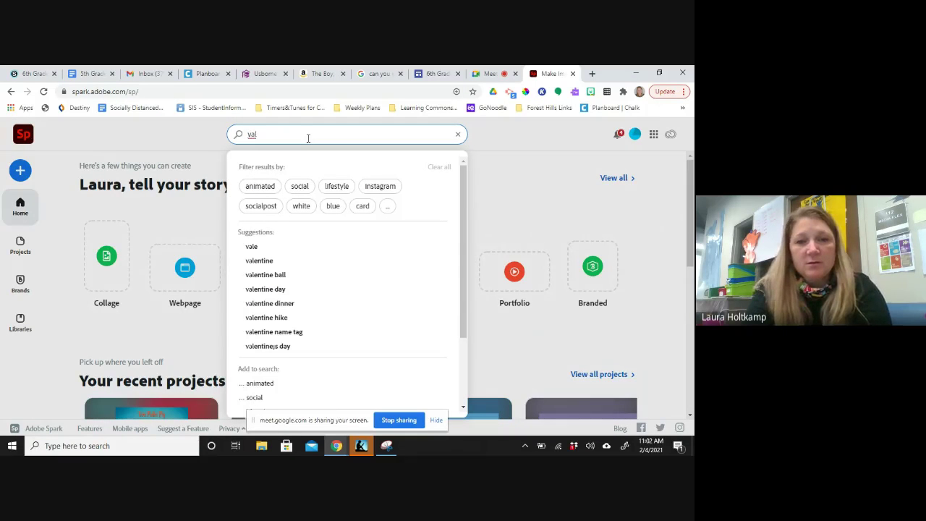
click(261, 263)
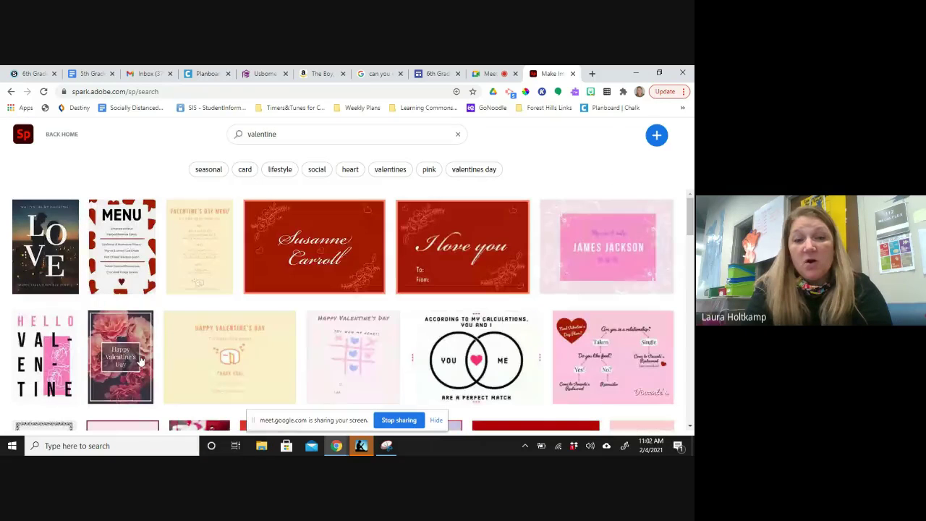
scroll(375, 337, down, 3)
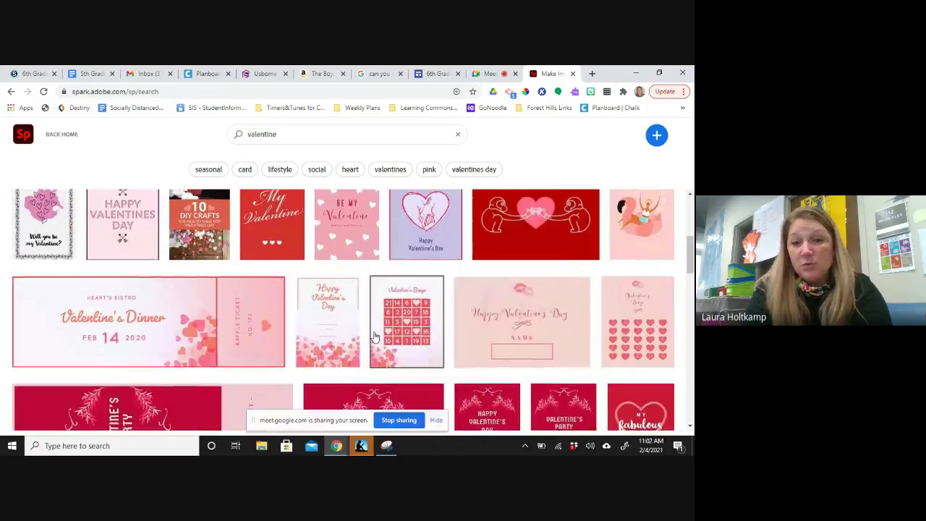
scroll(375, 337, down, 1)
scroll(375, 338, down, 1)
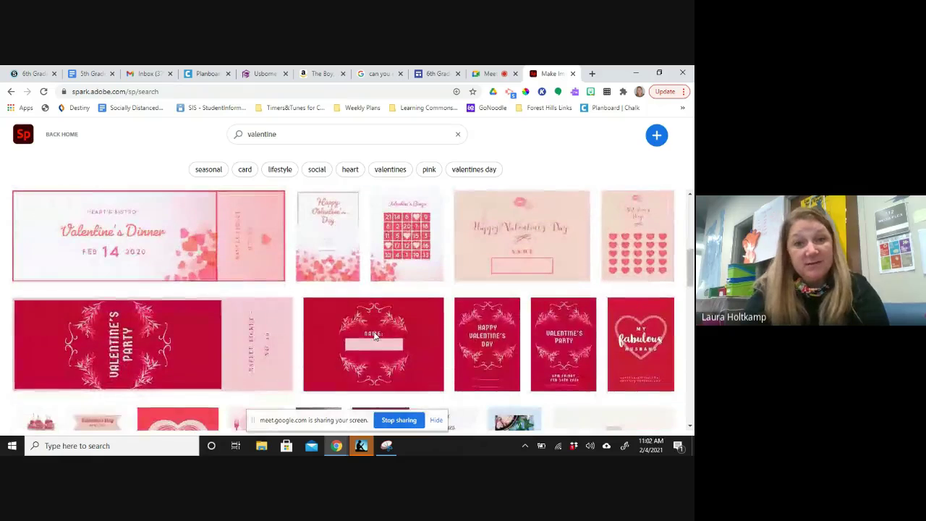
scroll(375, 337, down, 5)
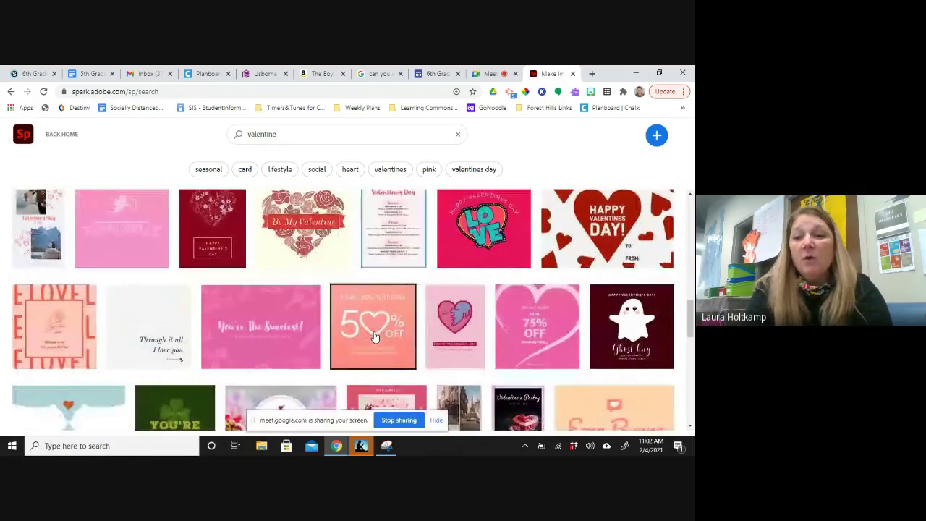
scroll(375, 337, up, 5)
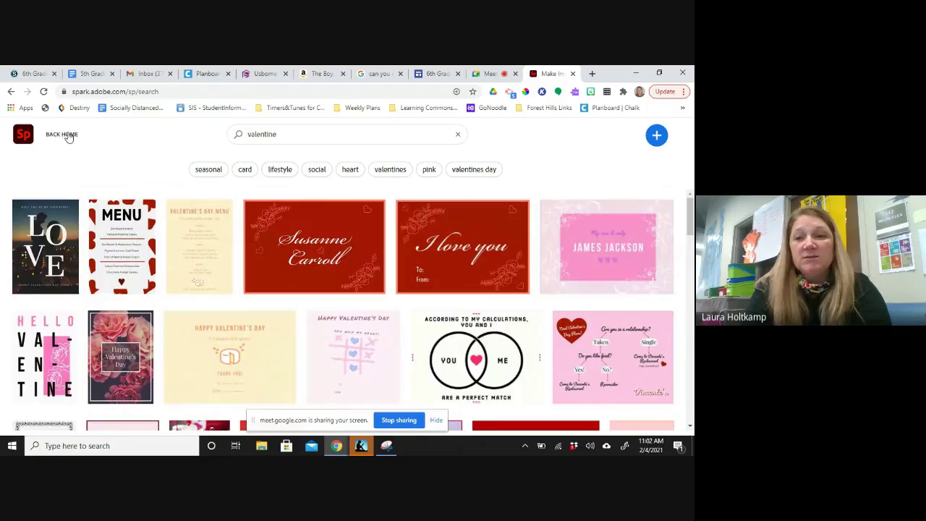
- Create a custom size graphic with the Standard Square preset and open it in the editor
click(660, 136)
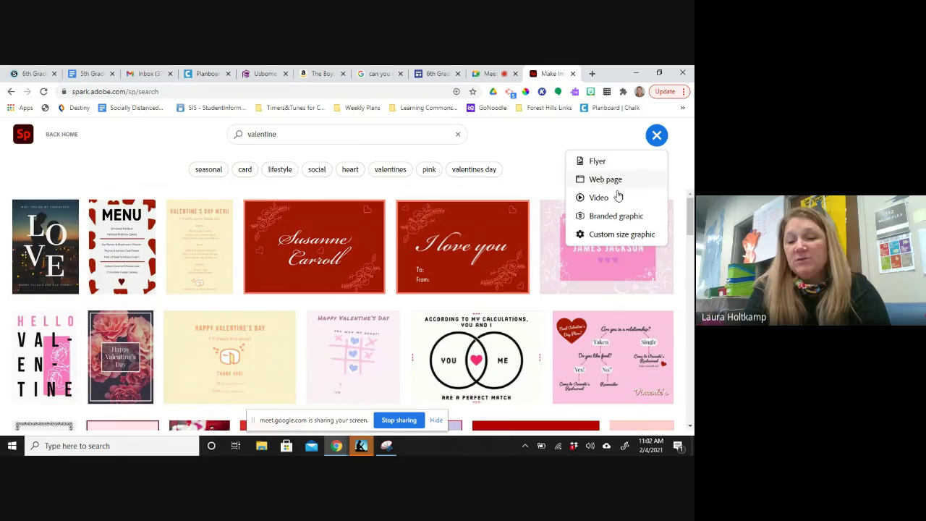
click(599, 241)
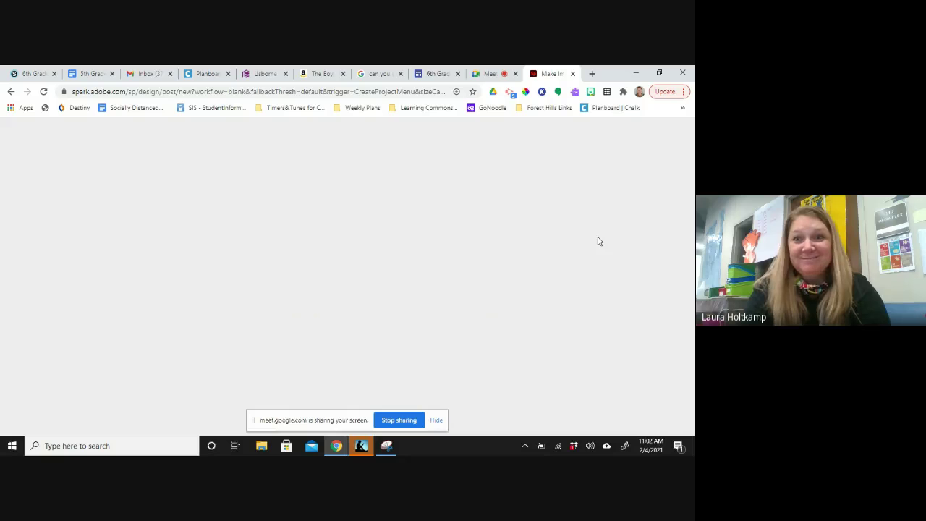
click(43, 90)
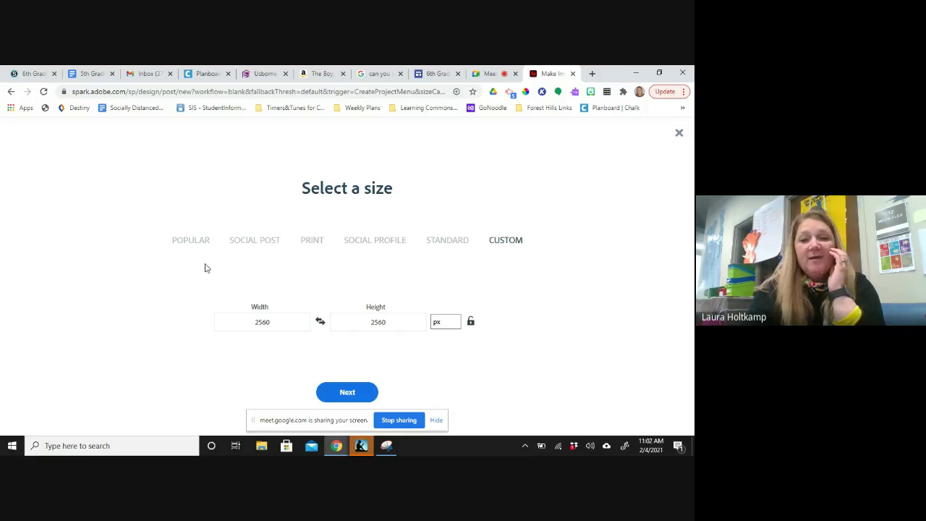
click(446, 246)
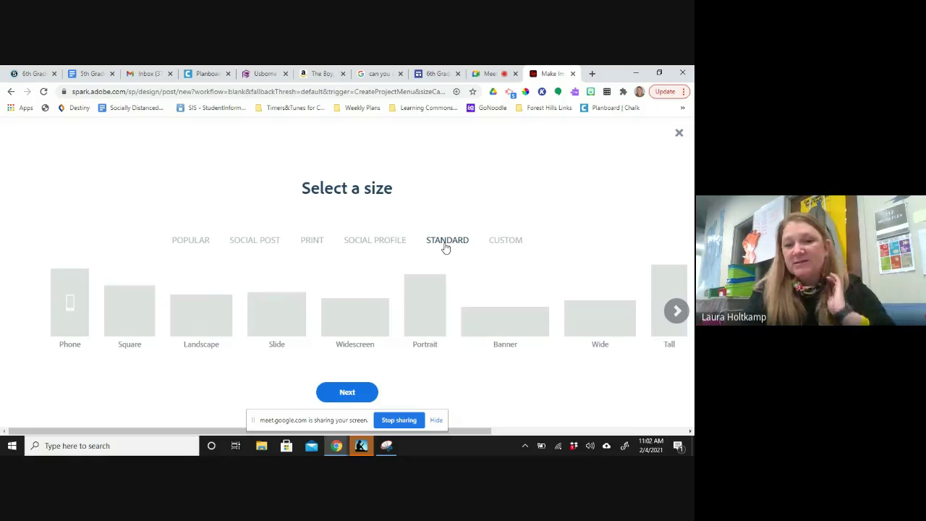
click(118, 330)
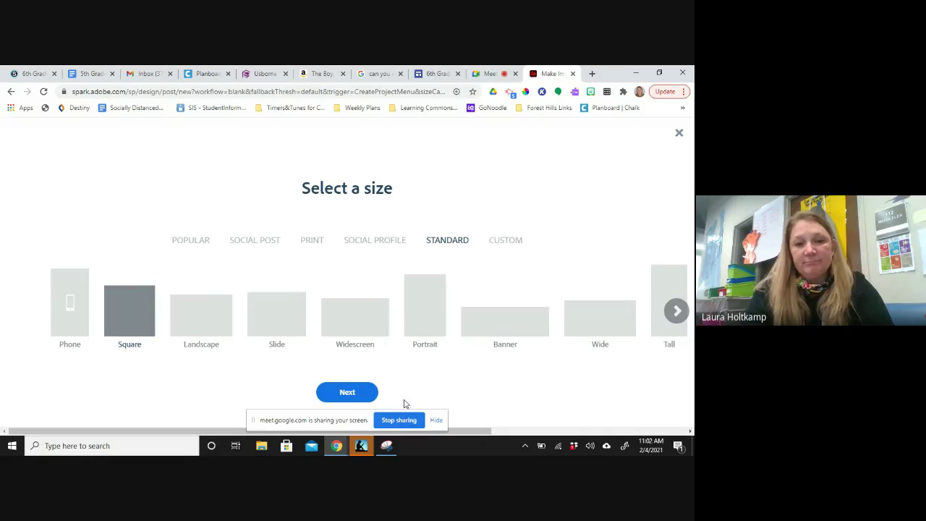
click(349, 393)
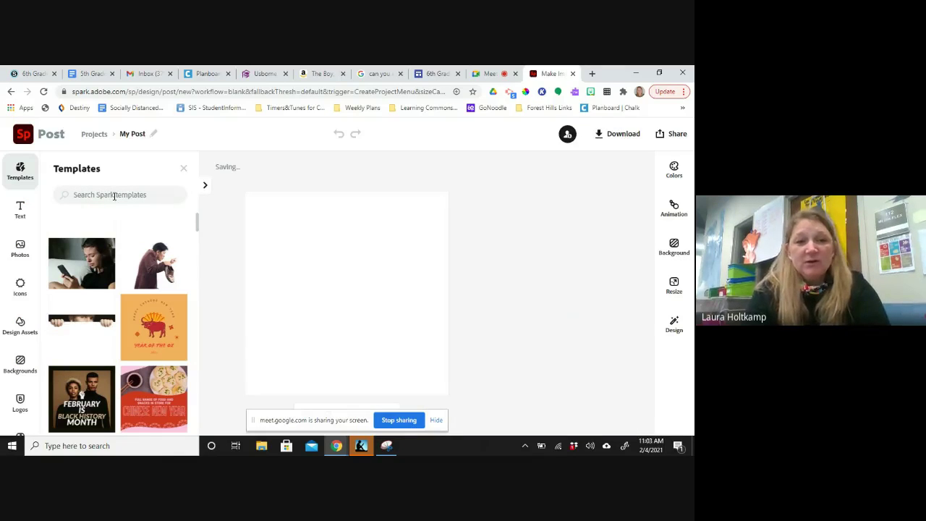
- Search the editor's templates for 'valentine'
click(113, 195)
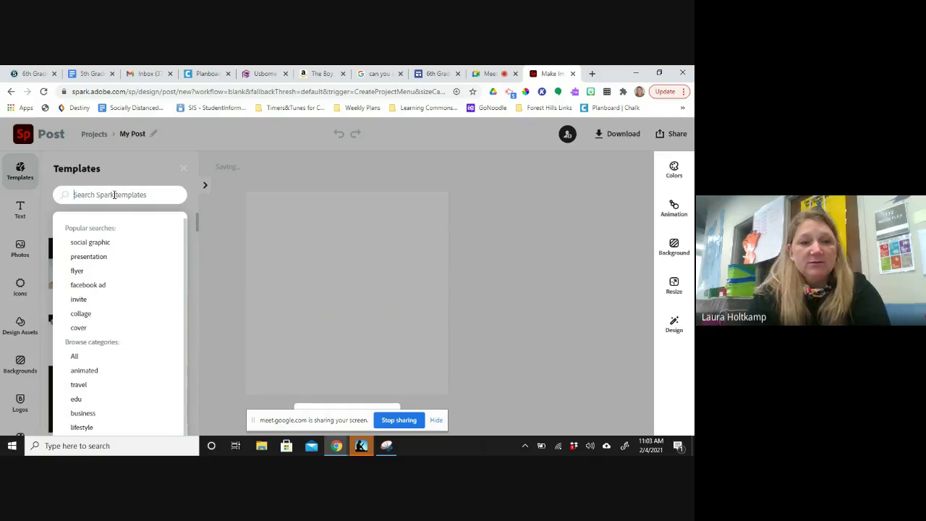
text(valentine)
key(Return)
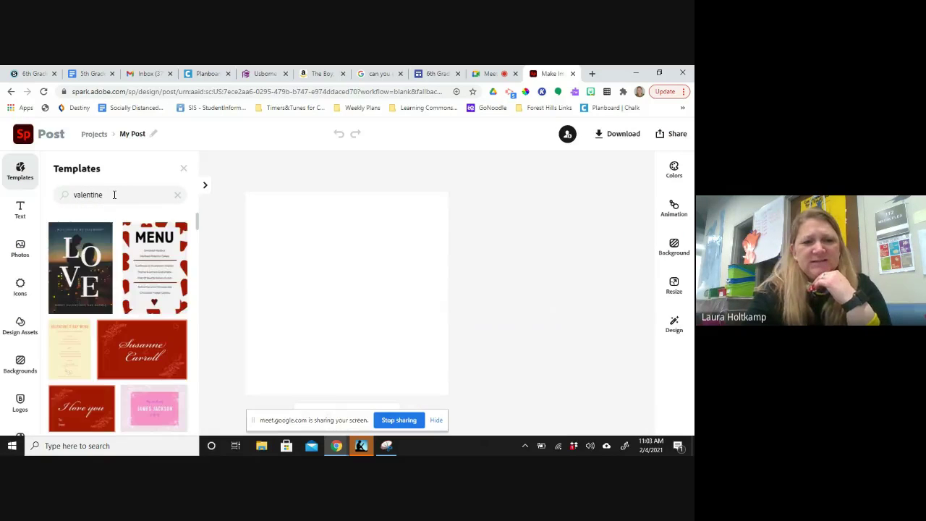
scroll(109, 290, down, 3)
scroll(116, 261, up, 3)
- Replace the search with 'heart' and scroll through the heart templates
click(65, 197)
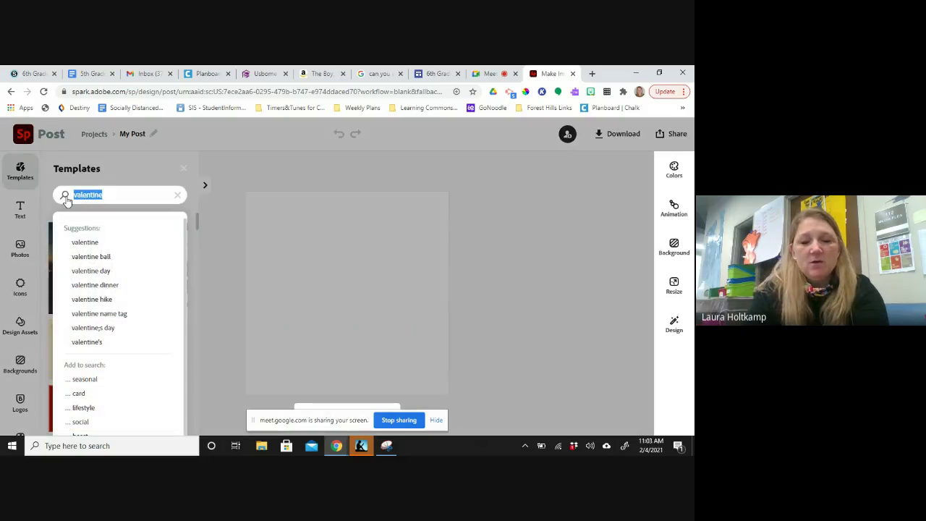
text(heart)
key(Return)
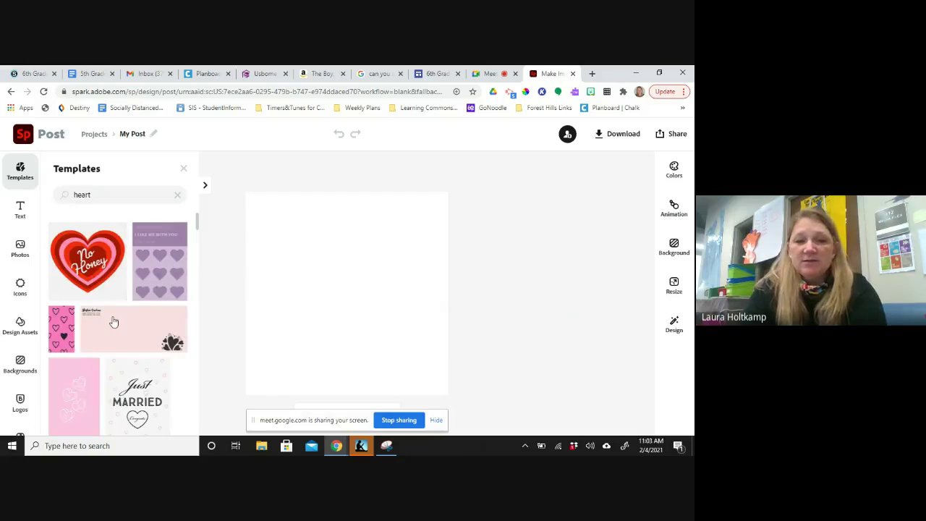
scroll(113, 321, down, 1)
scroll(114, 320, down, 5)
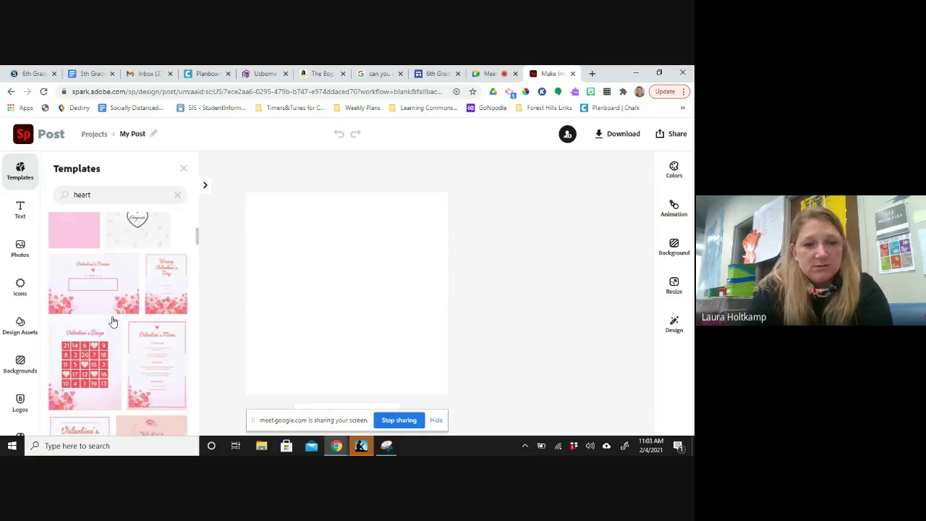
scroll(114, 321, down, 10)
scroll(114, 321, down, 8)
scroll(114, 321, down, 10)
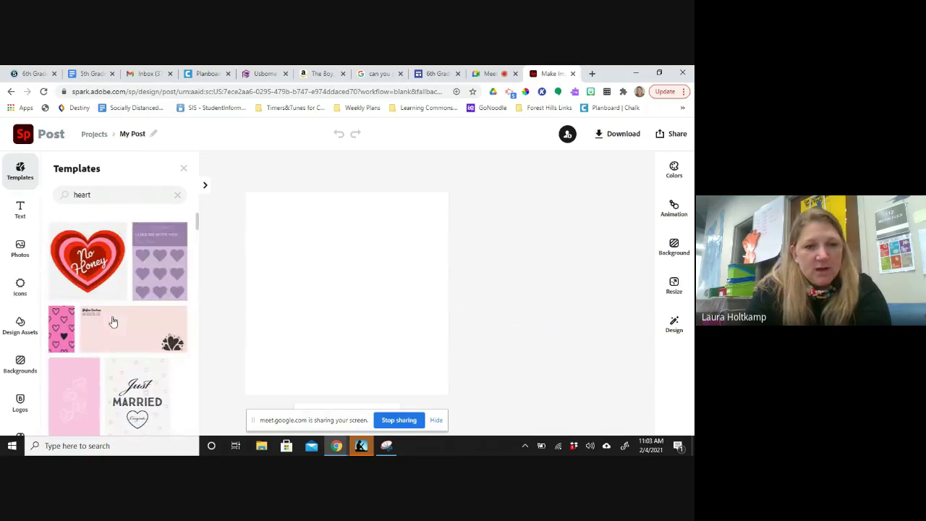
- Refine the search to 'heart balloon' and browse the Valentine and balloon designs
click(114, 192)
text(balloon)
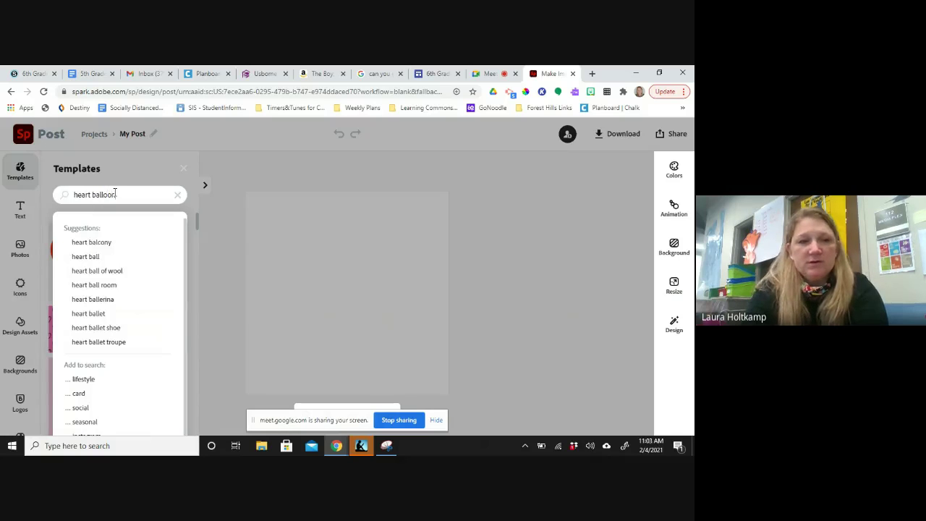
key(Return)
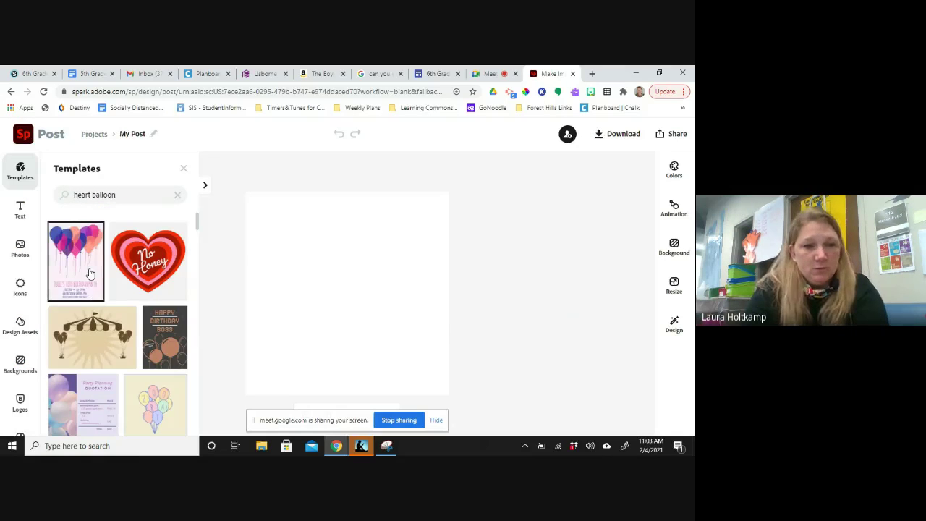
scroll(89, 273, down, 10)
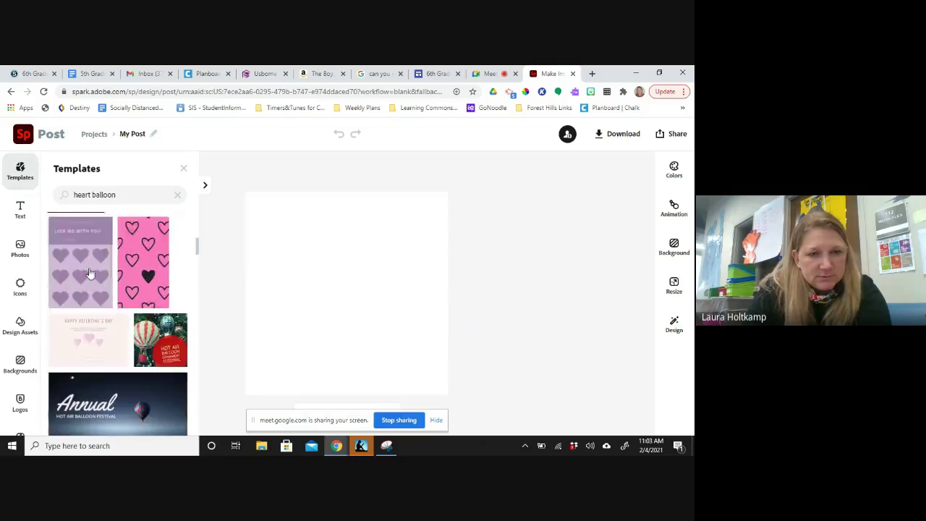
scroll(90, 273, down, 5)
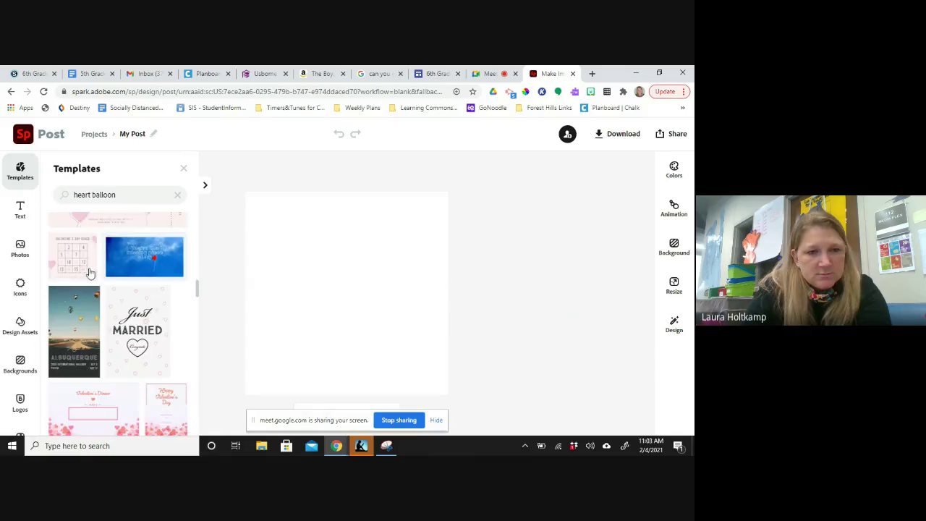
scroll(93, 253, down, 2)
scroll(94, 252, up, 3)
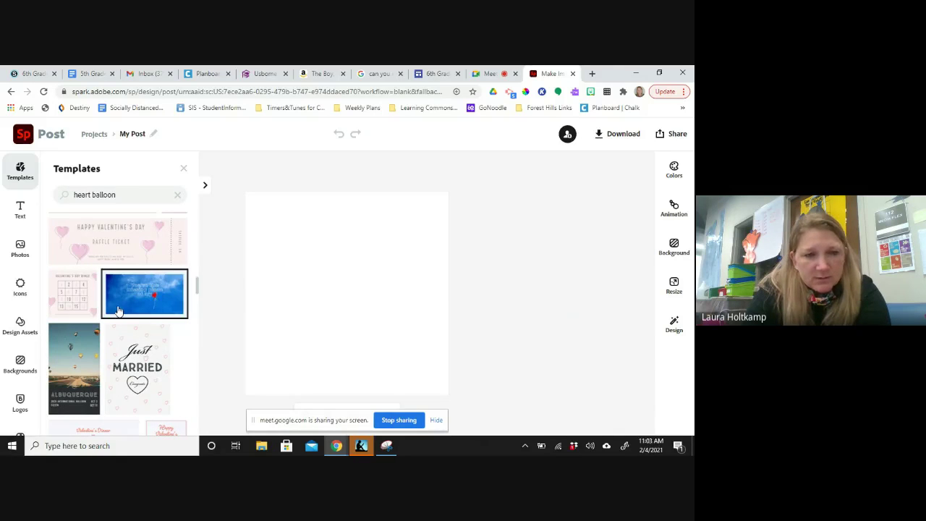
scroll(120, 312, down, 3)
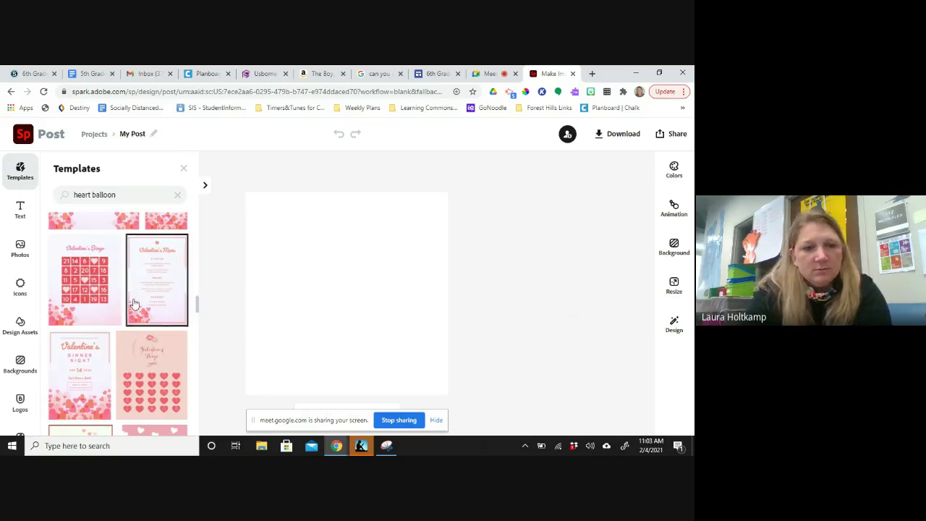
scroll(123, 309, down, 5)
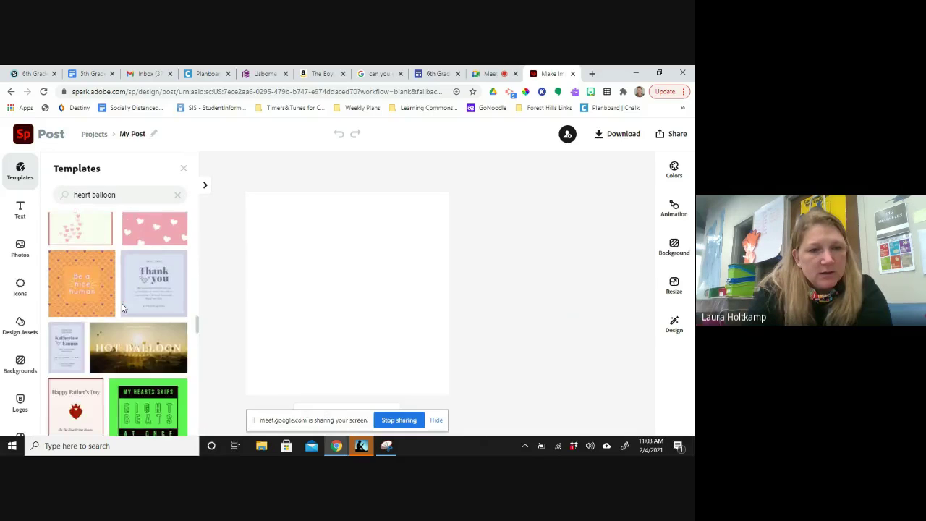
scroll(123, 309, up, 1)
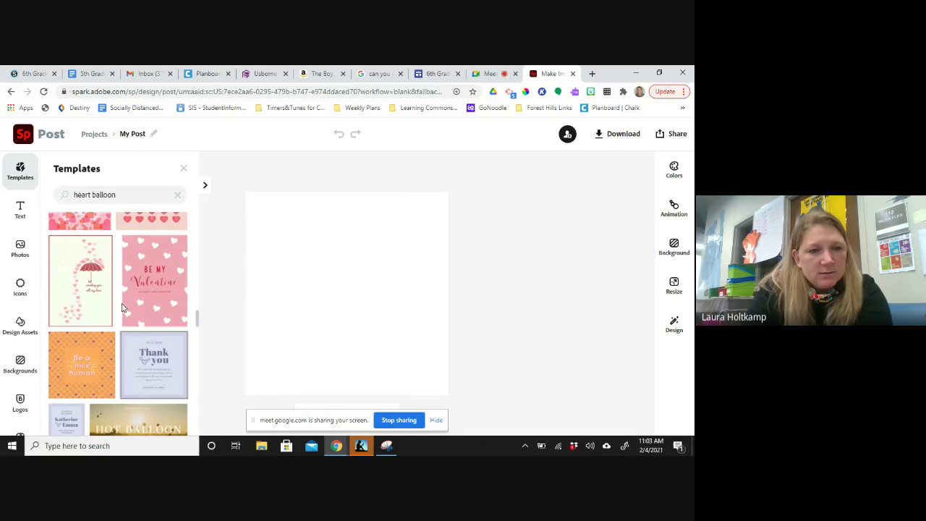
- Search Backgrounds for 'heart' and scroll through the heart patterns
click(20, 367)
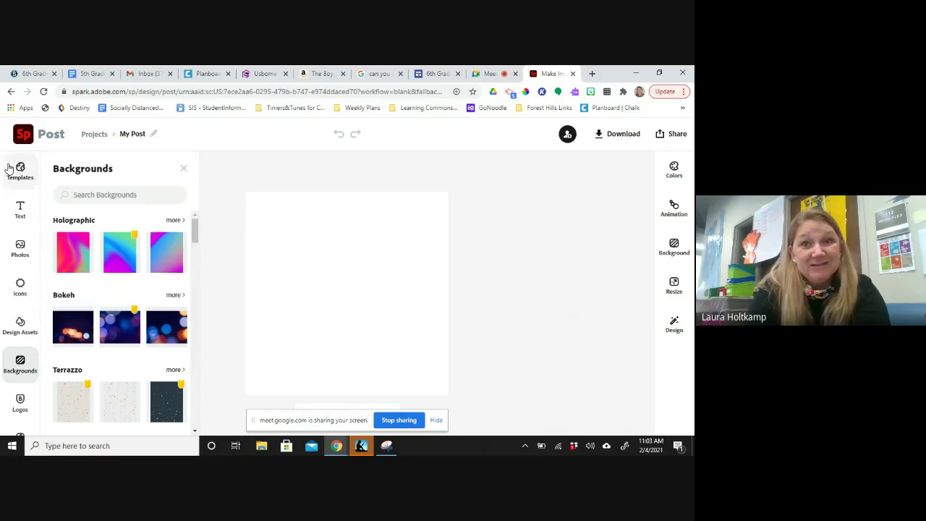
click(127, 195)
text(heart)
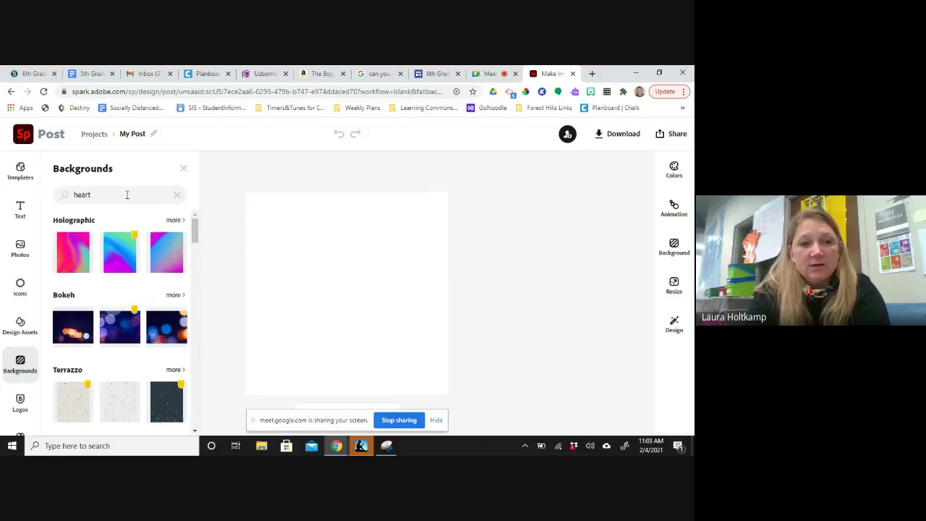
key(Return)
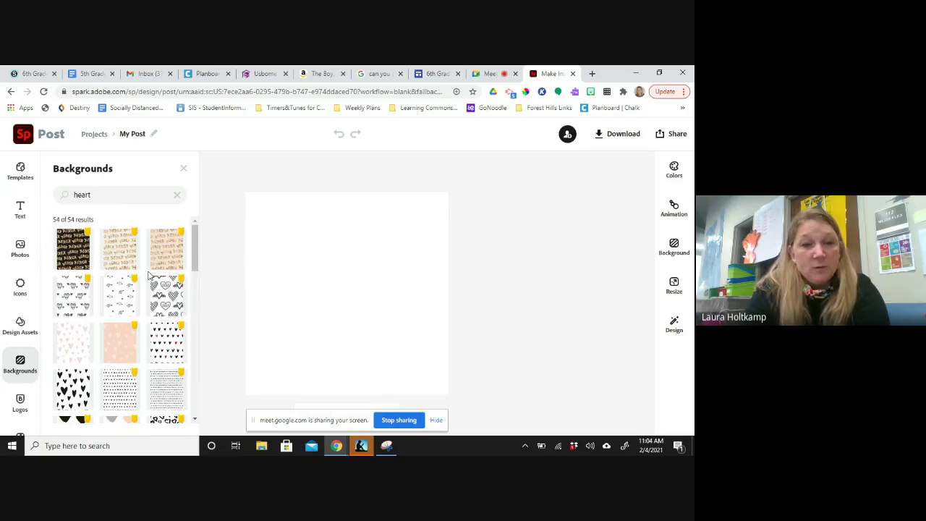
scroll(148, 275, down, 5)
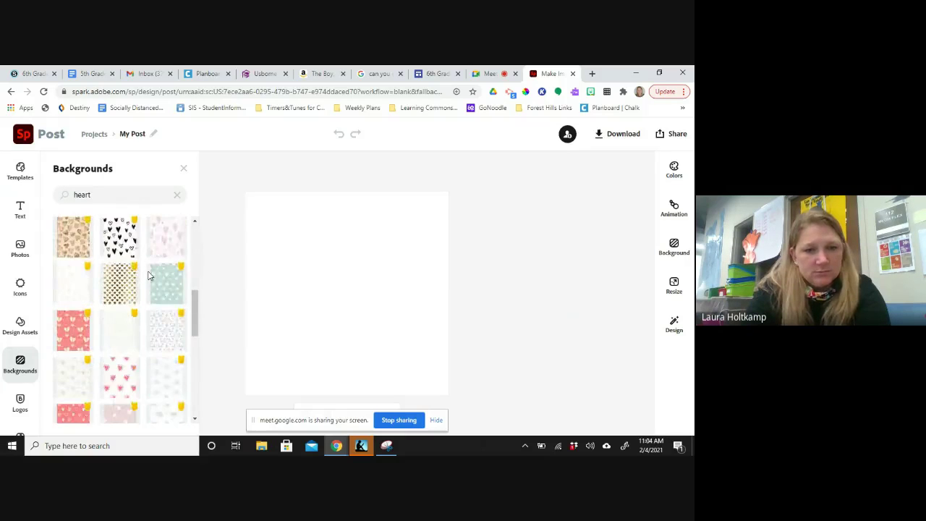
scroll(148, 275, down, 5)
scroll(148, 275, up, 10)
- Refine the background search to 'heart balloon' and browse the results
click(103, 194)
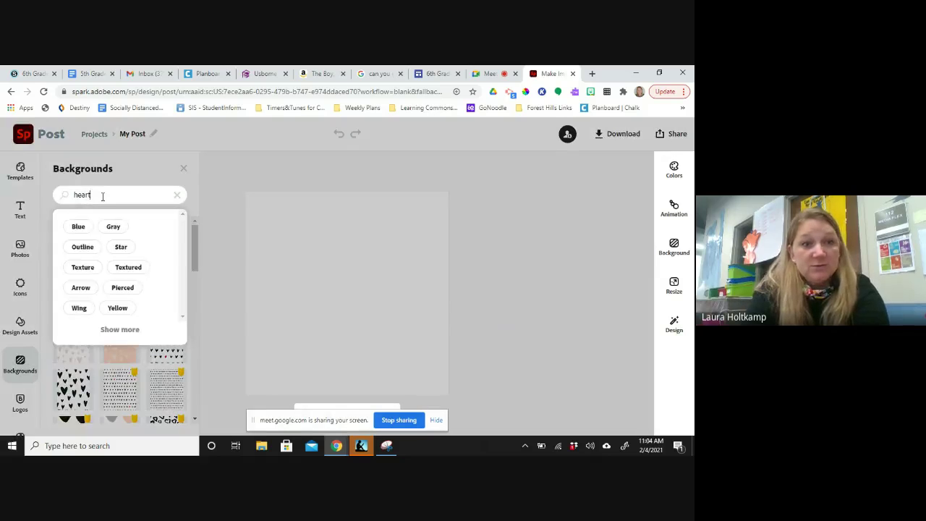
text(balloon)
key(Return)
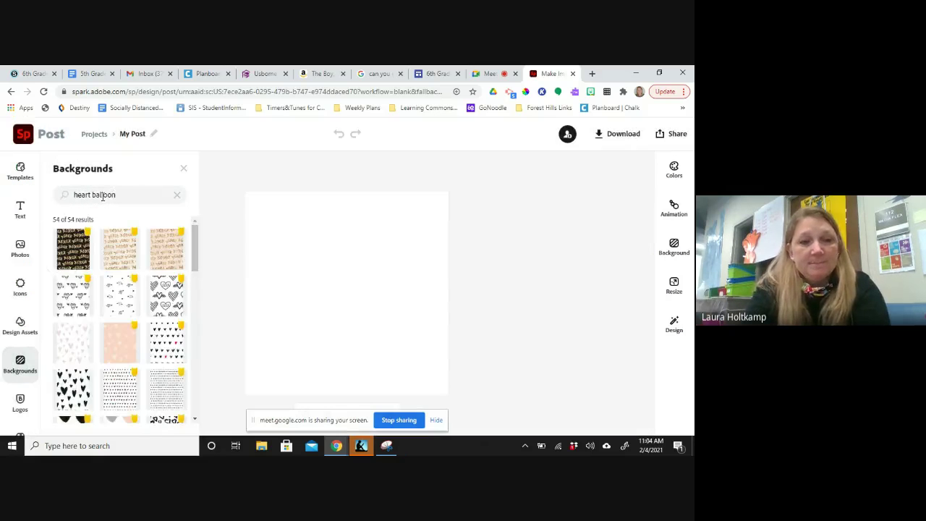
scroll(124, 306, down, 10)
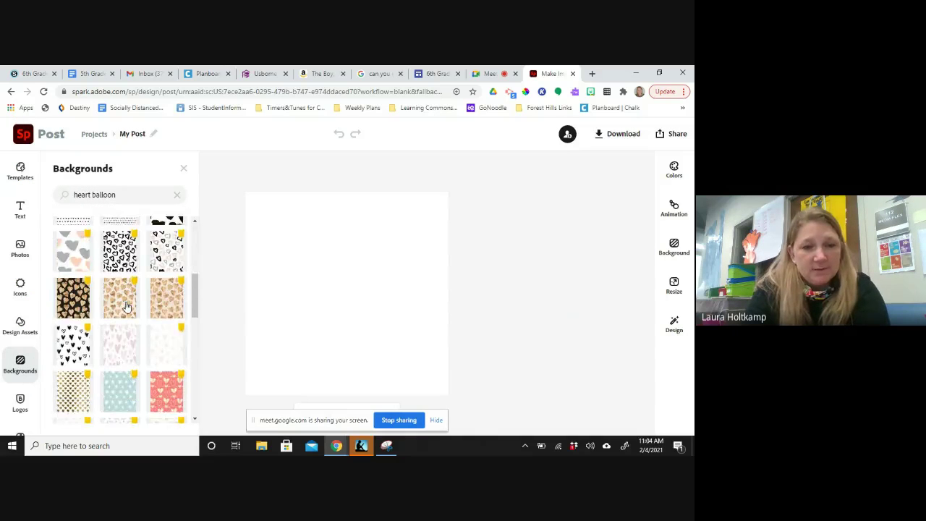
scroll(126, 306, down, 3)
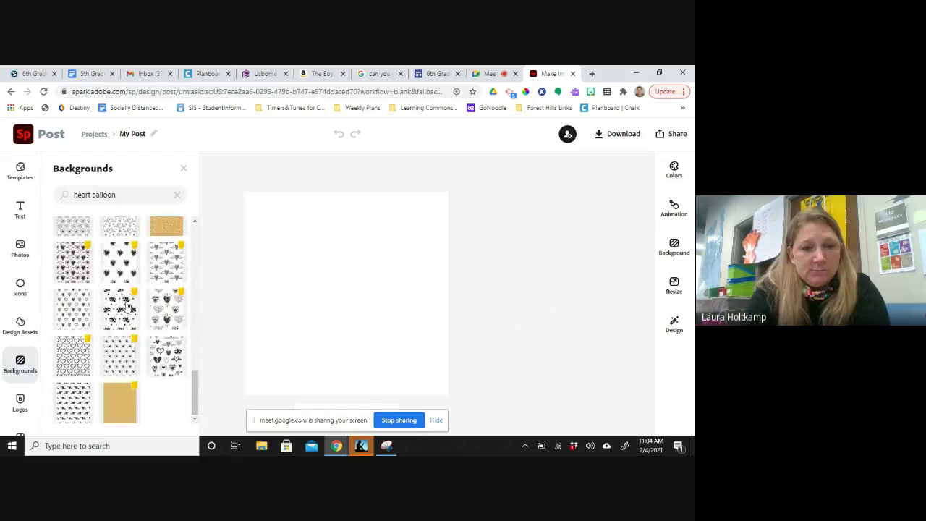
scroll(125, 306, up, 12)
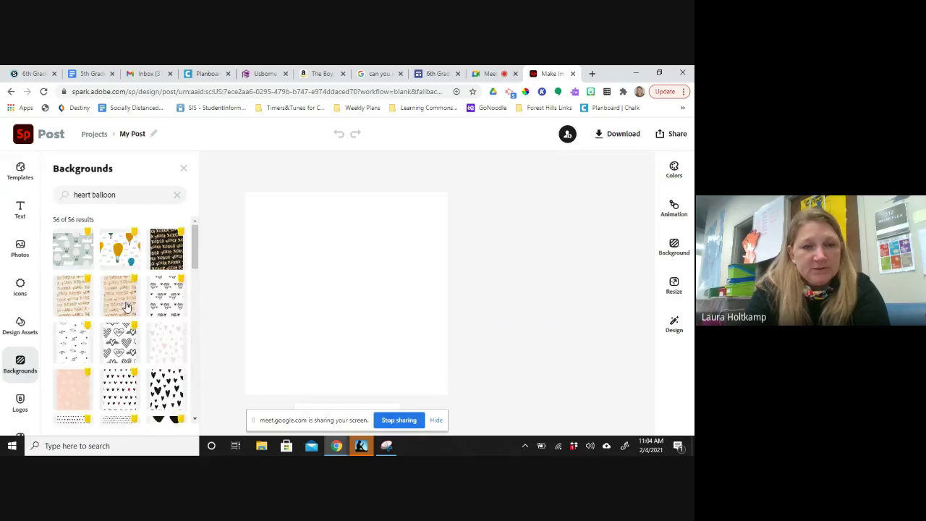
- Narrow the background search to just 'balloon', showing two hot-air balloon patterns
click(93, 194)
key(BackSpace)
key(BackSpace)
key(BackSpace)
key(BackSpace)
key(BackSpace)
key(BackSpace)
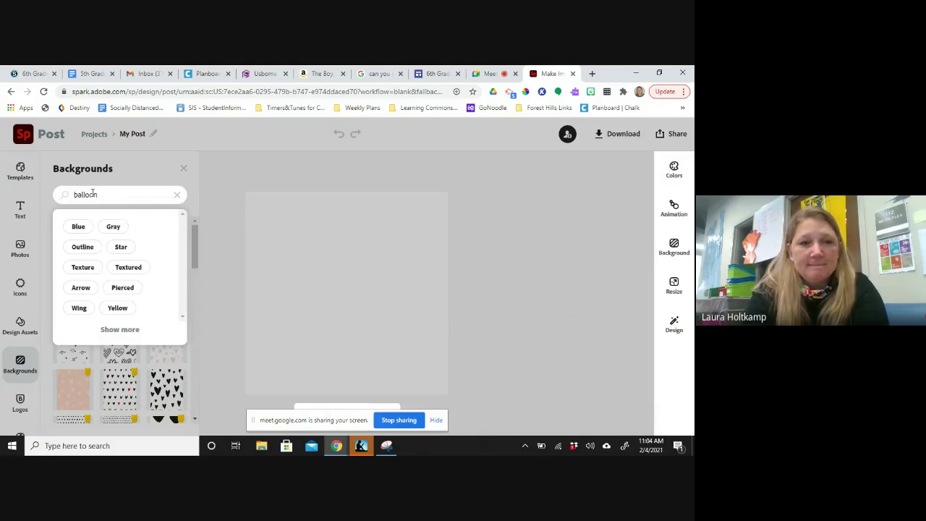
key(Return)
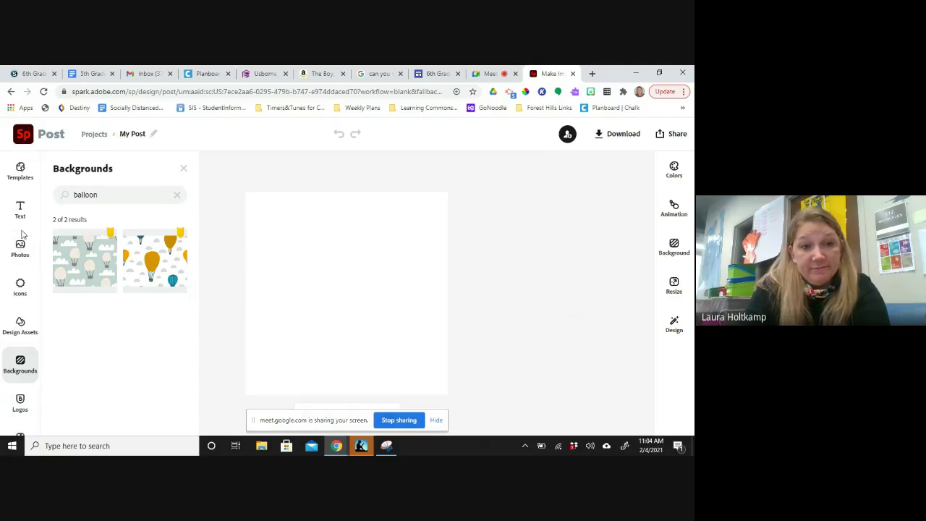
- Search free photos for 'balloon heart' and scroll the Pixabay balloon results
click(21, 435)
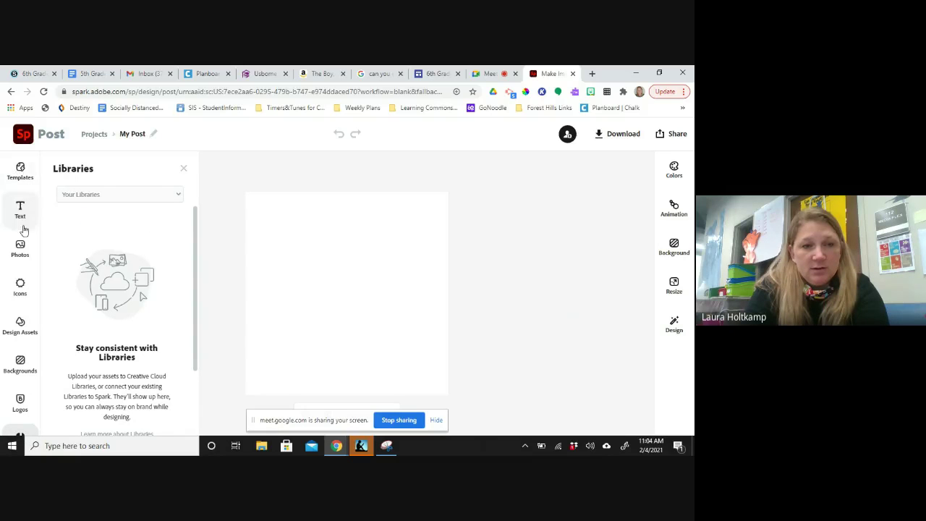
click(20, 250)
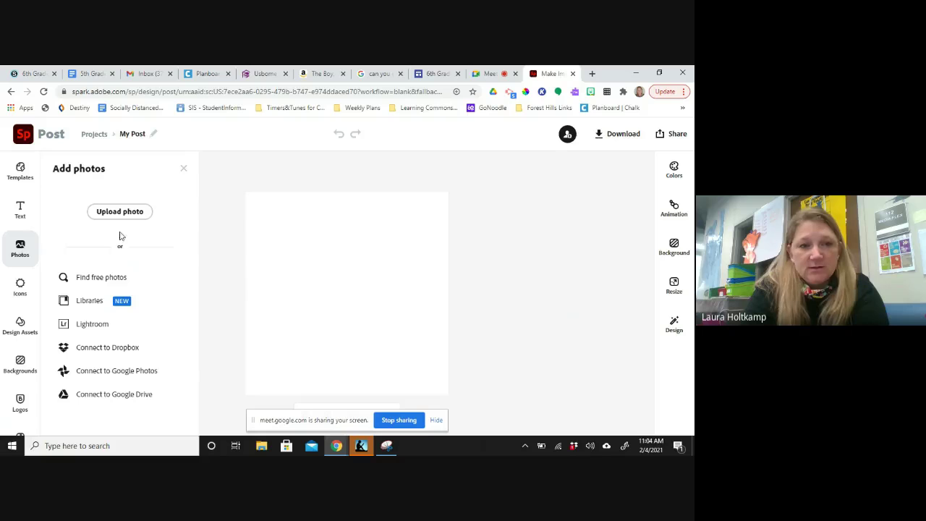
click(100, 278)
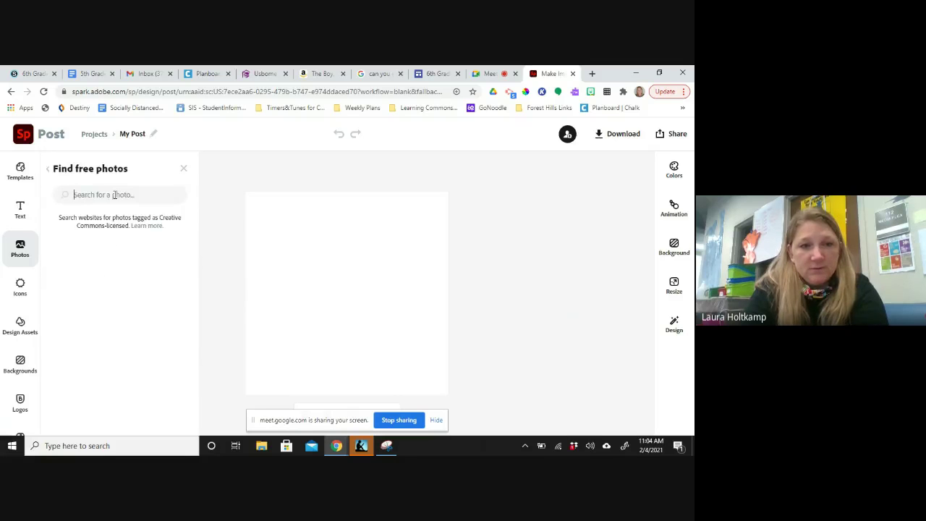
click(114, 194)
text(balloon hear)
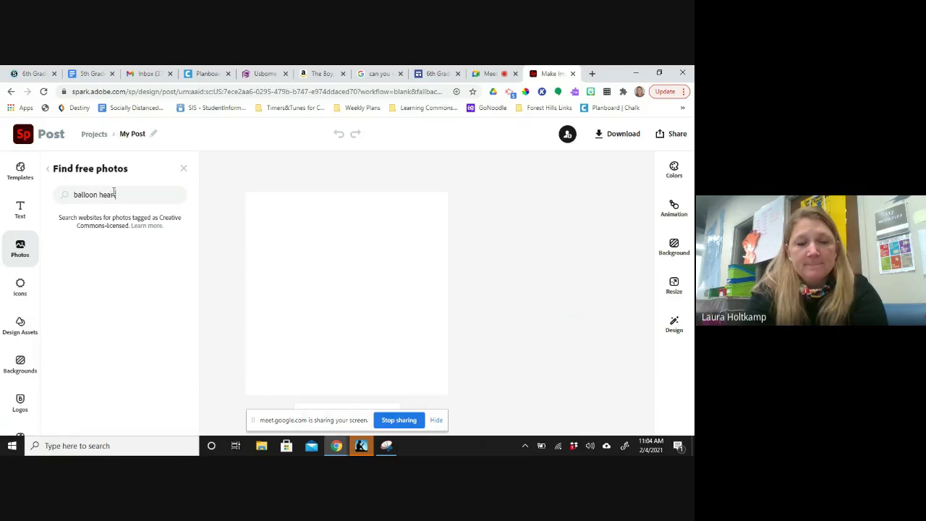
key(Return)
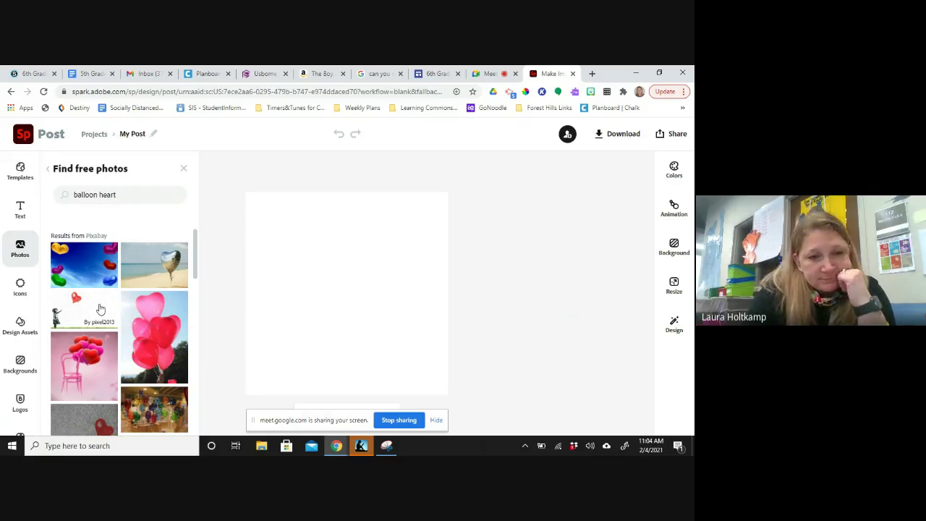
scroll(101, 309, down, 5)
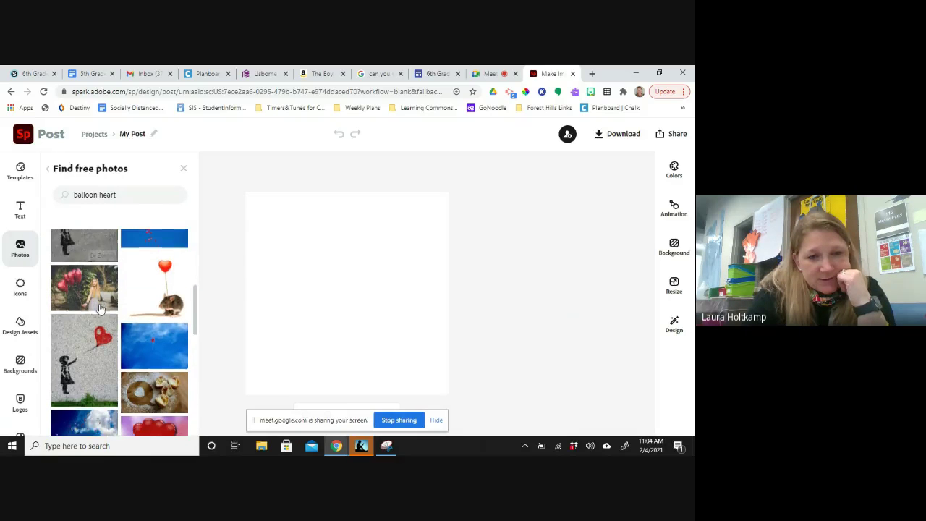
scroll(100, 309, down, 3)
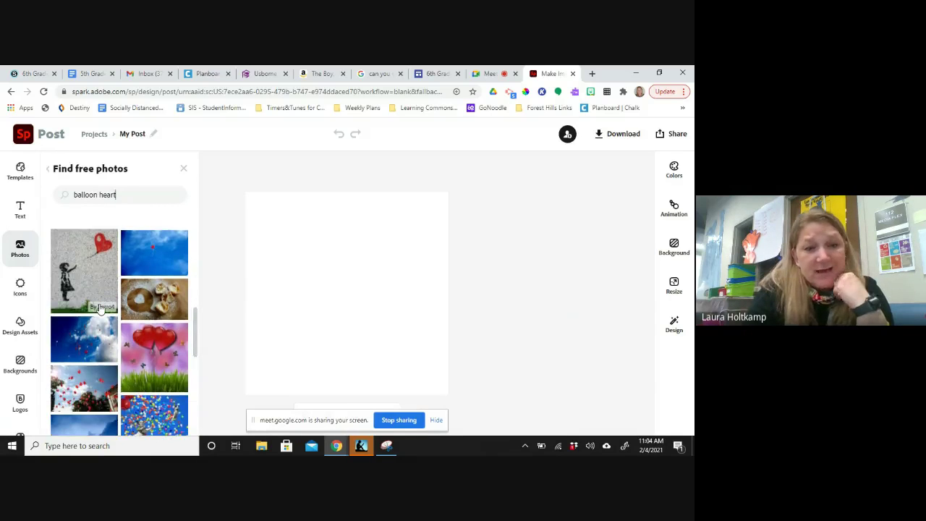
scroll(101, 309, down, 5)
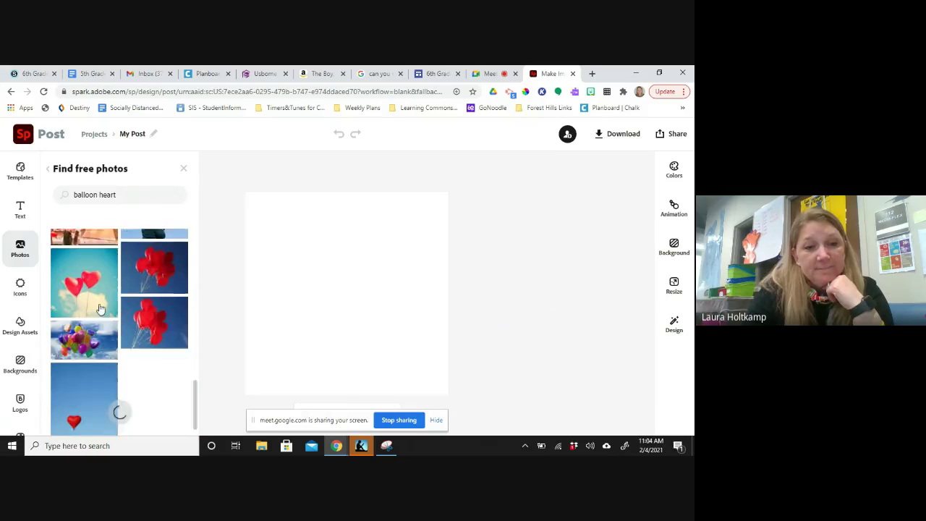
scroll(98, 297, down, 2)
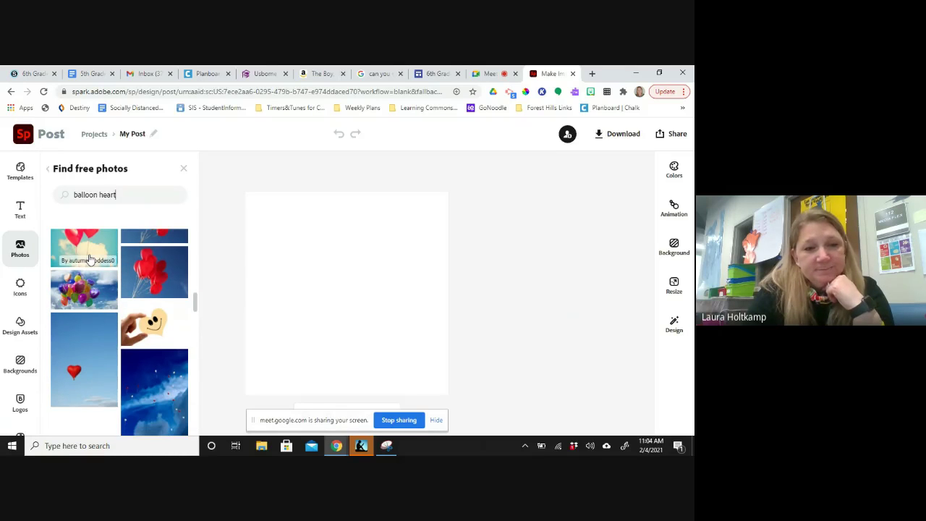
- Add the red heart balloons photo and stretch its corners to fill the square canvas
click(90, 259)
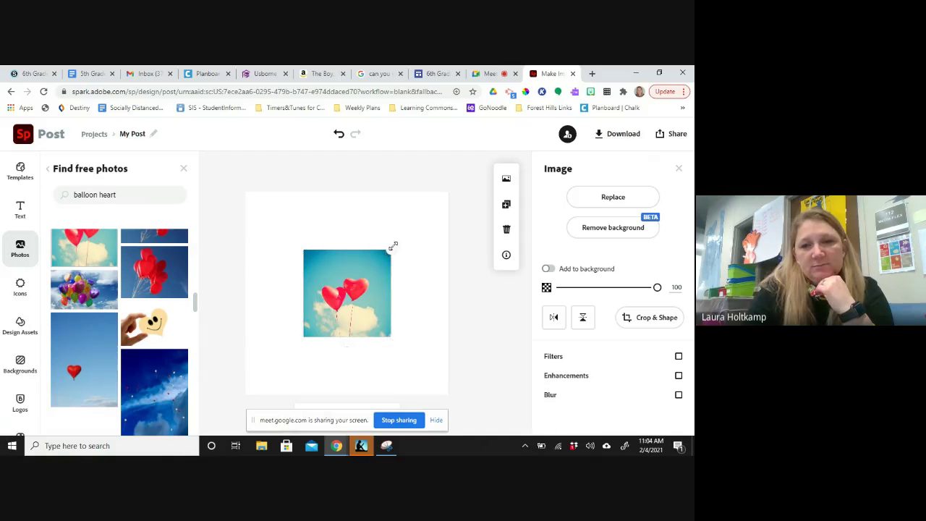
drag(393, 246, 450, 191)
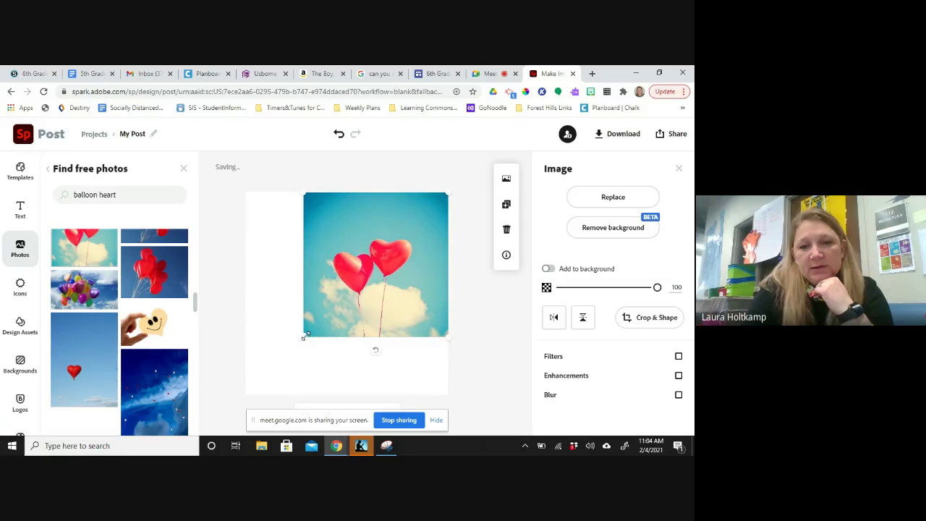
drag(305, 337, 256, 405)
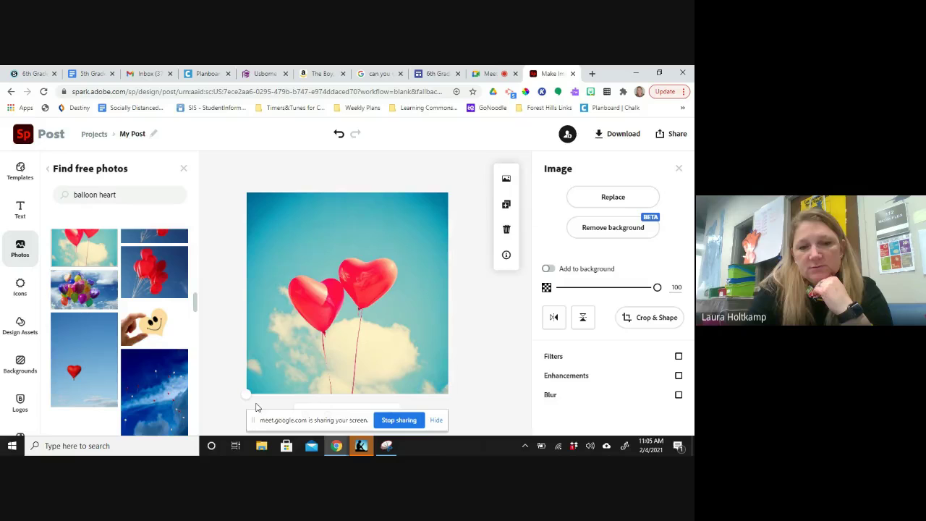
click(481, 317)
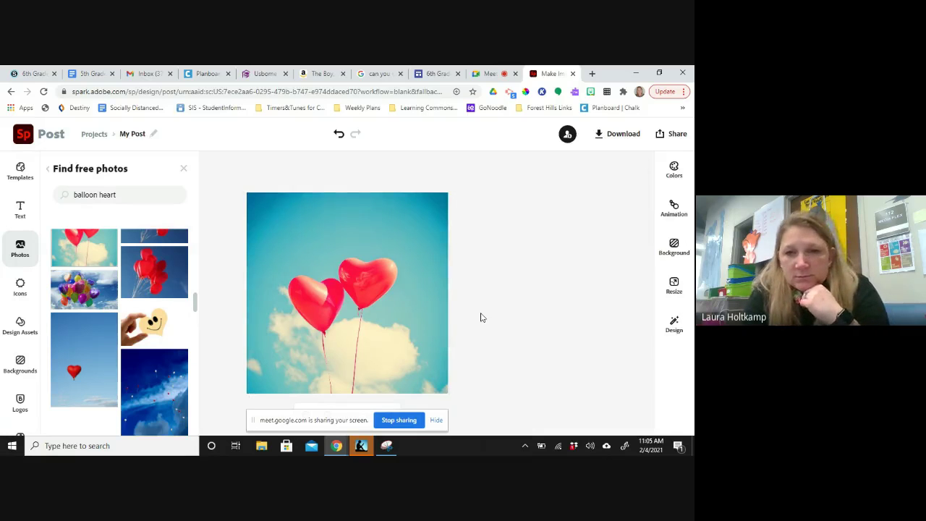
click(358, 257)
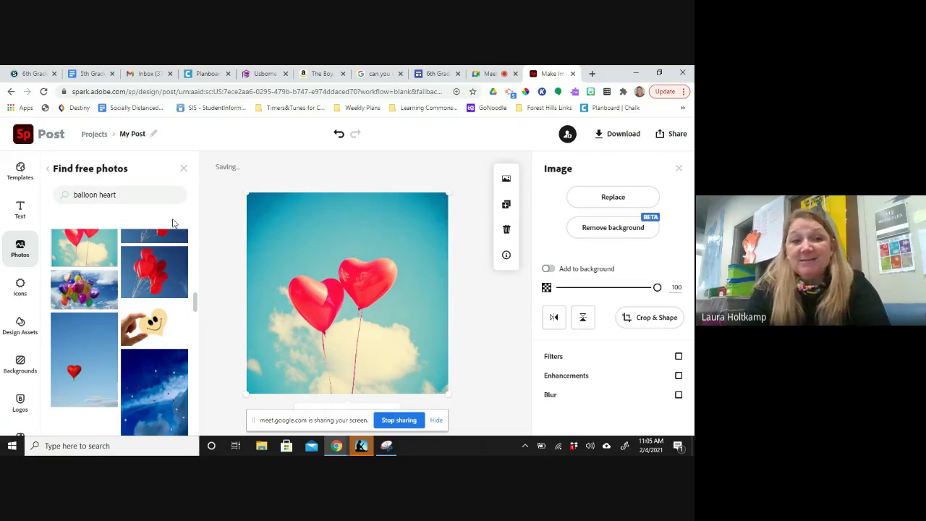
- Add the 'made with all natural ingredients' text design and move it to the top
click(20, 209)
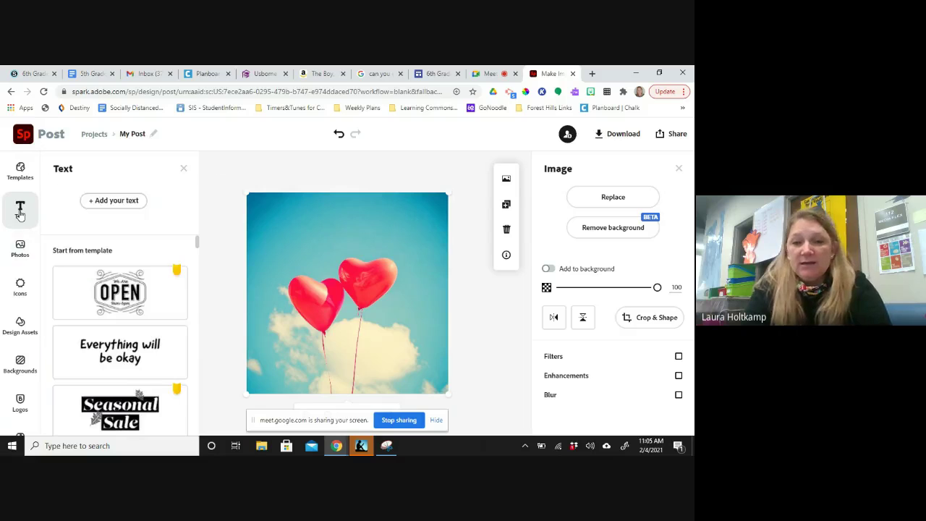
scroll(102, 320, down, 3)
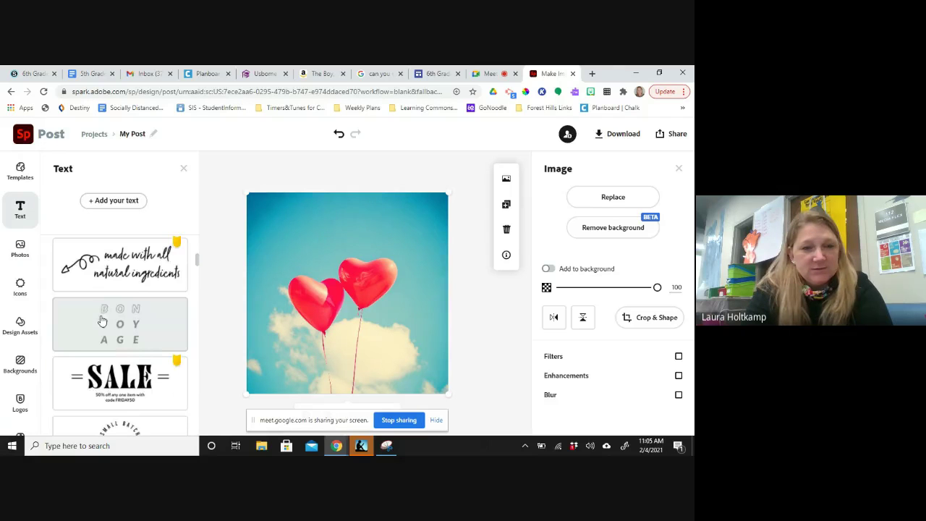
scroll(115, 286, down, 1)
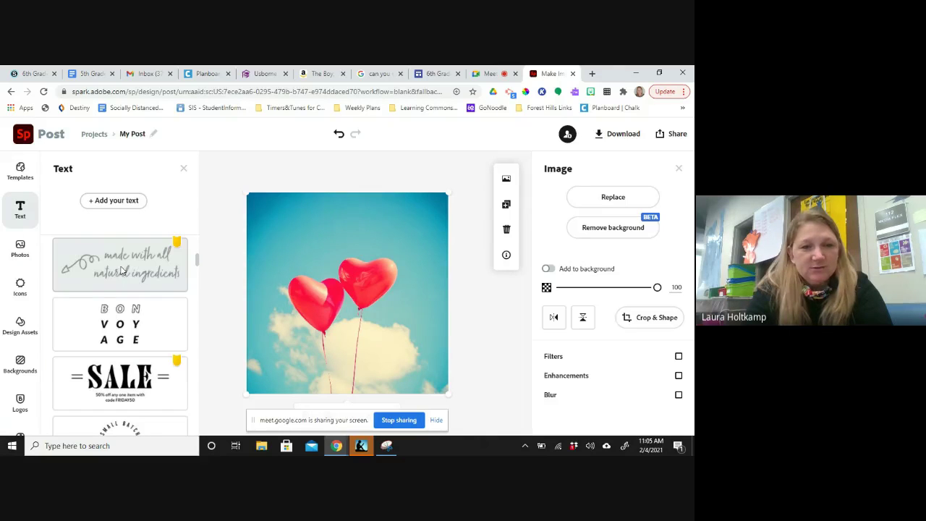
click(121, 271)
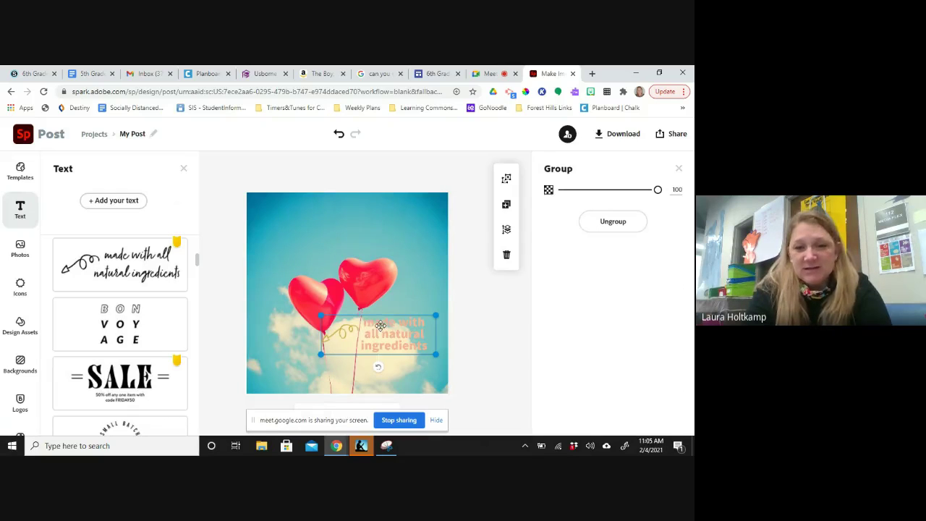
drag(380, 326, 348, 214)
- Replace the design's wording with 'You make my heart pop!'
double_click(348, 214)
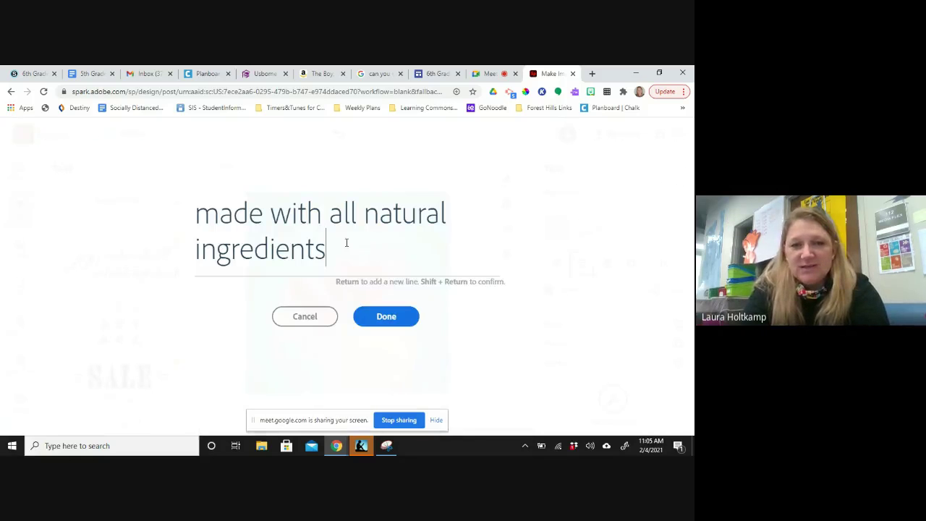
drag(335, 253, 183, 227)
text(Y)
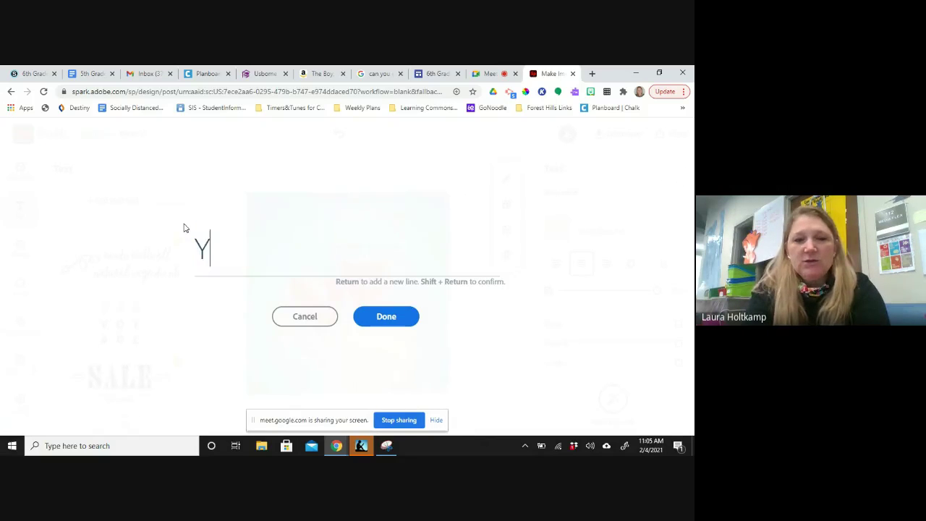
text(ou make my heart)
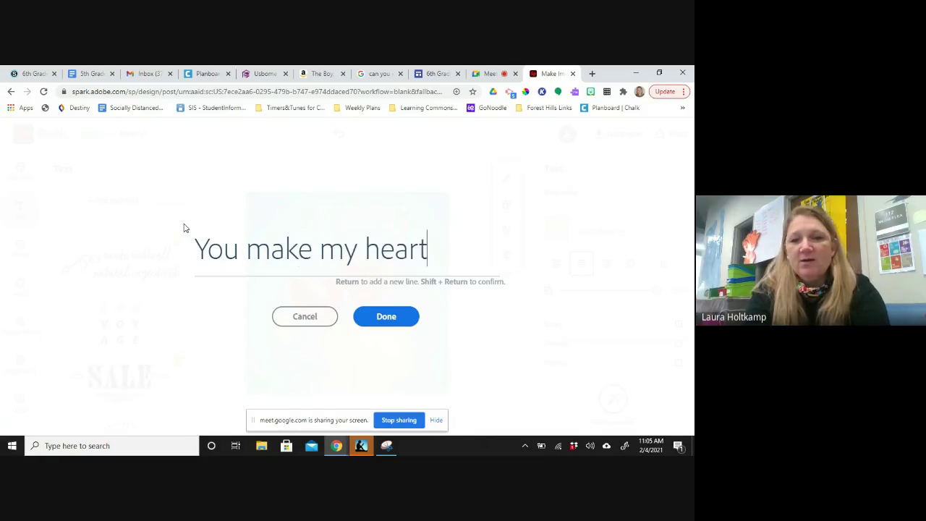
text( pop!)
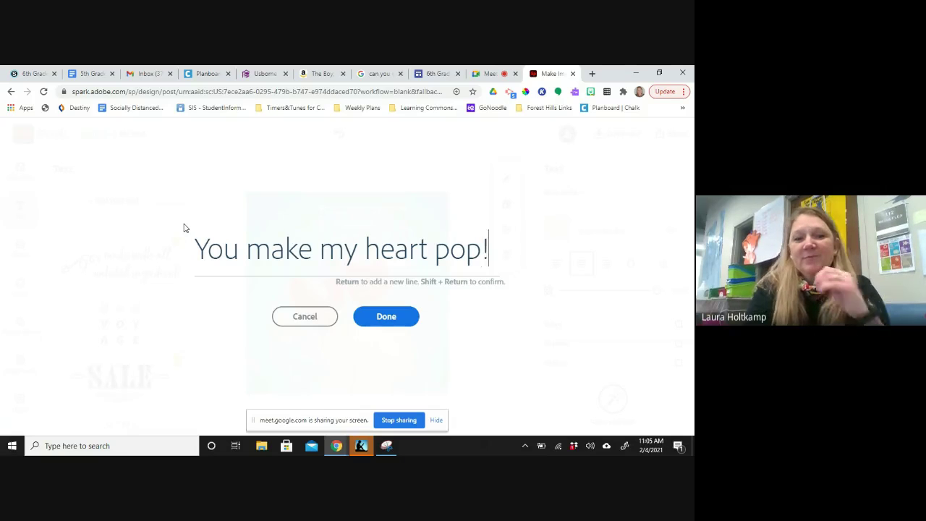
click(395, 320)
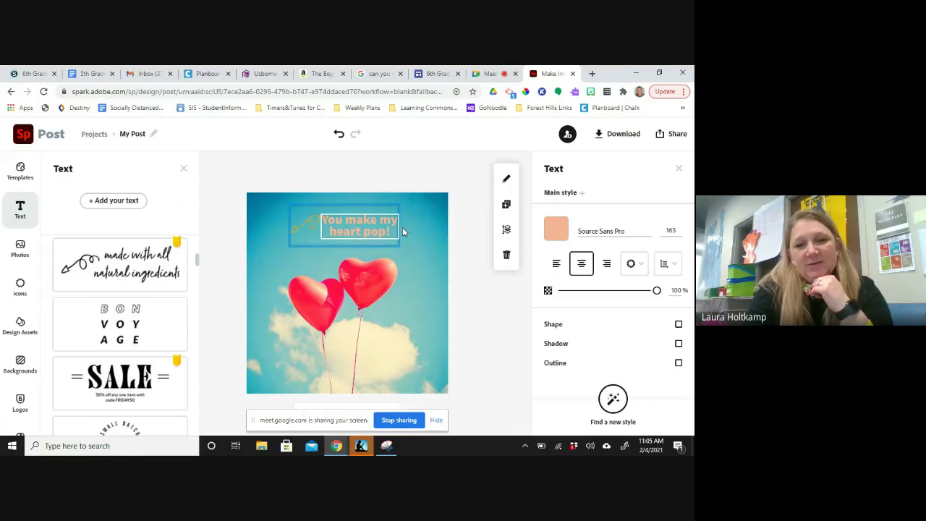
click(376, 230)
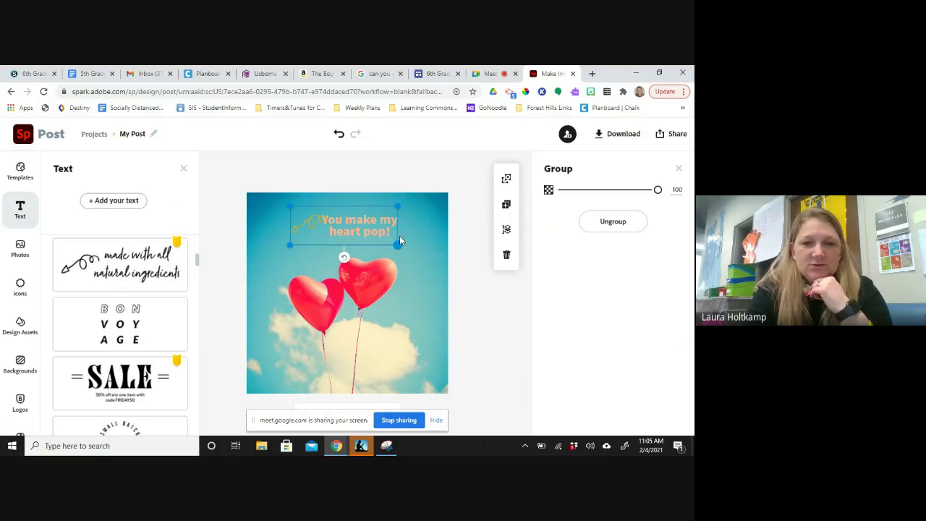
click(397, 230)
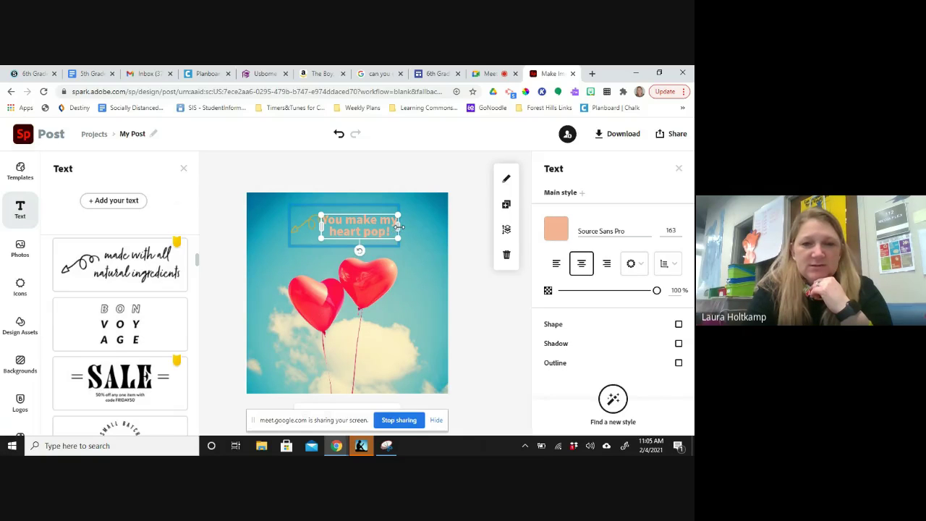
drag(398, 227, 411, 224)
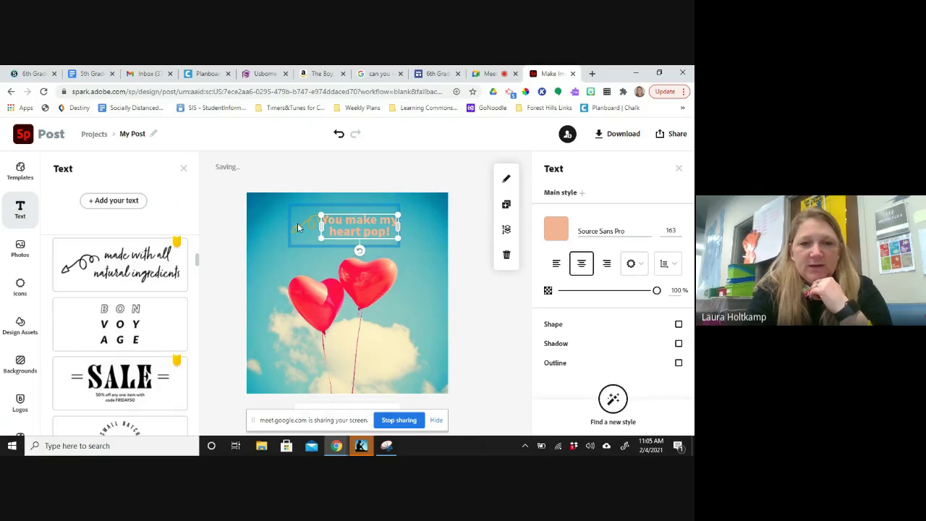
- Recolor the squiggle doodle beside the caption bright red (#E1054B)
click(299, 228)
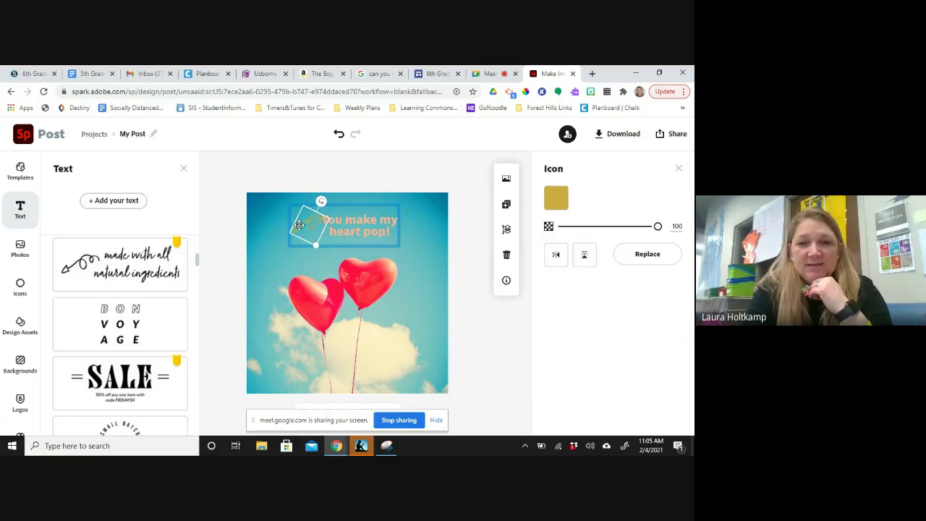
click(557, 199)
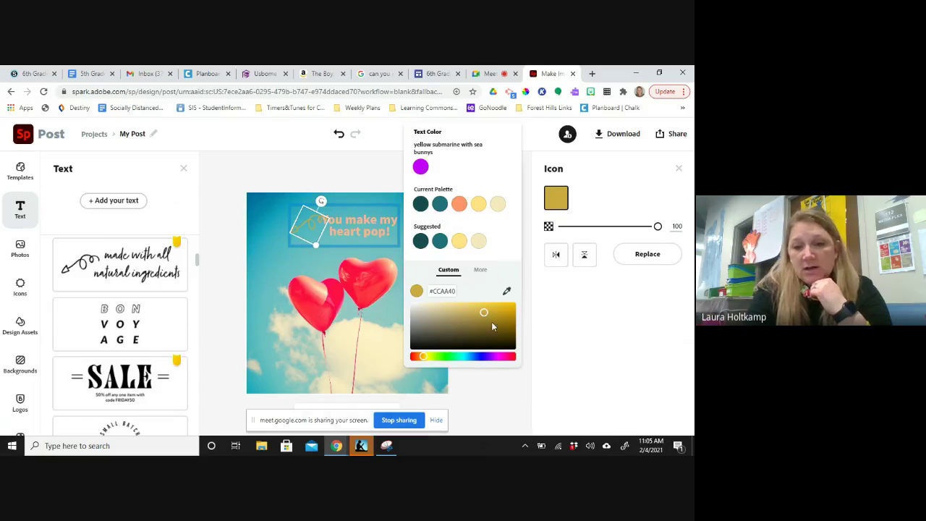
click(507, 357)
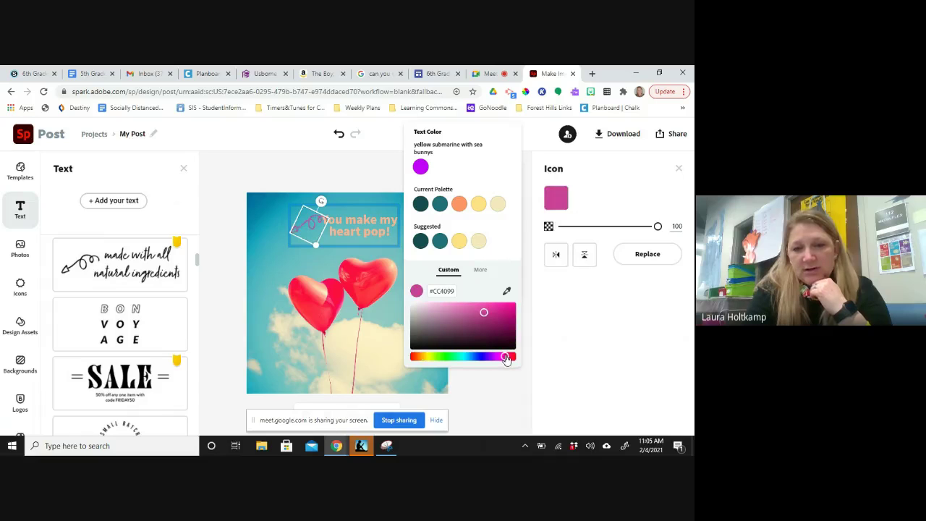
click(512, 357)
click(501, 312)
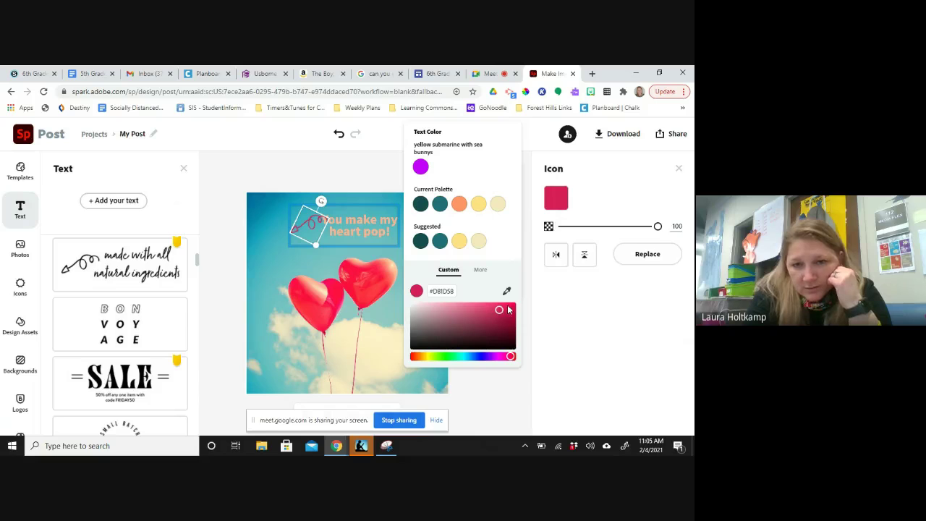
click(511, 310)
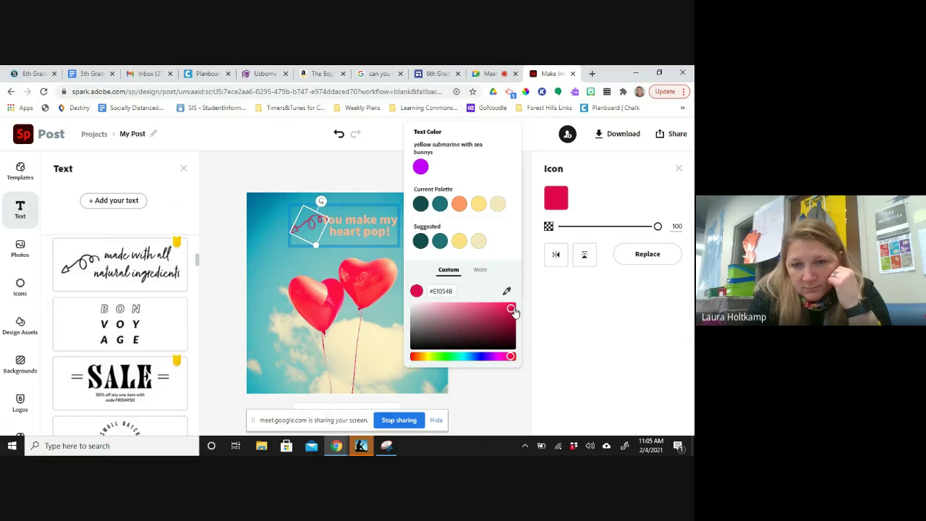
click(591, 321)
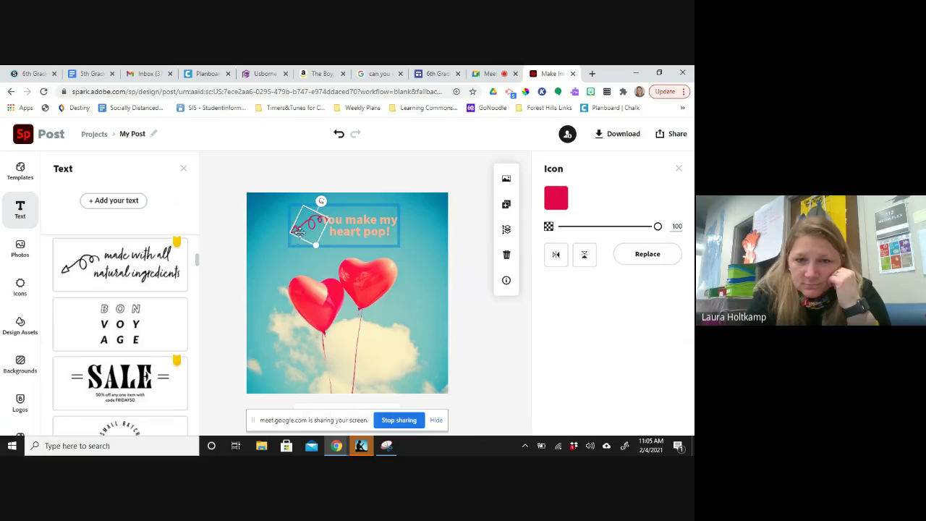
- Nudge the squiggle left, closer to the caption, and check the group
drag(299, 232, 290, 231)
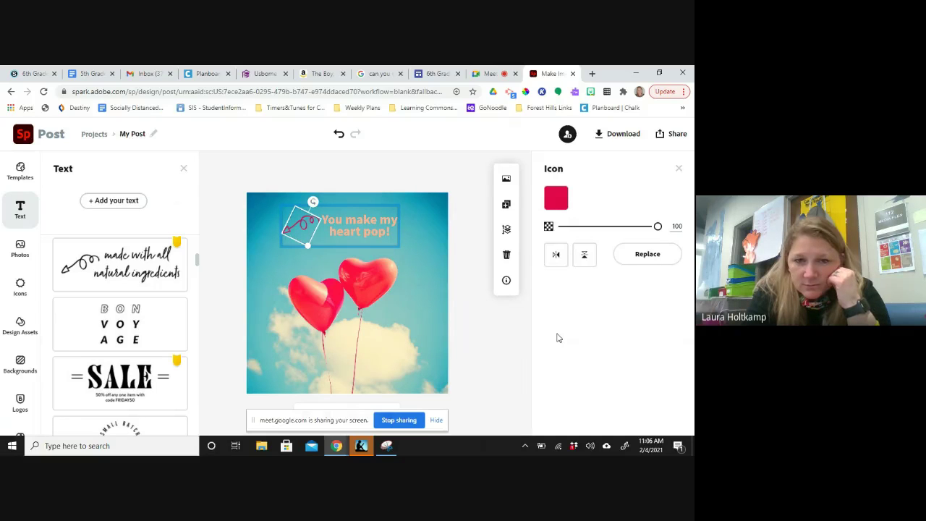
click(480, 349)
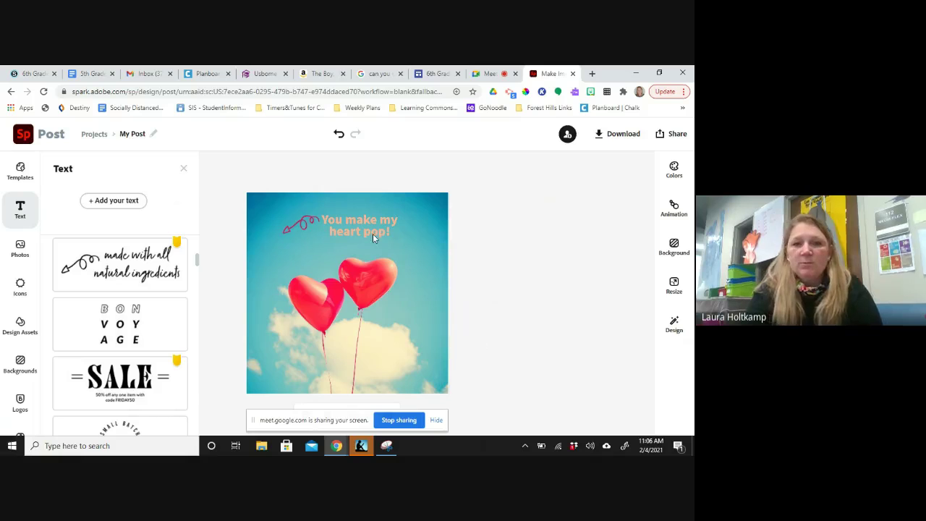
click(351, 234)
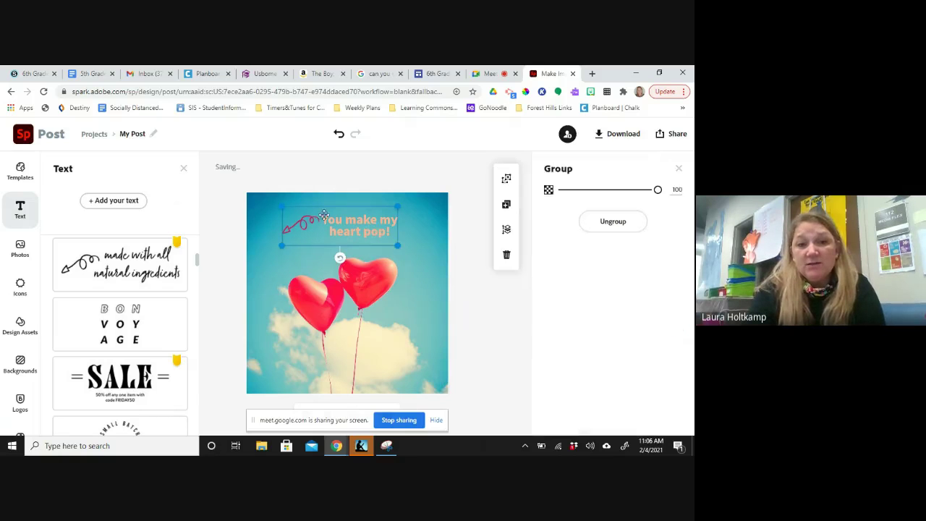
- Try the Stencil Std Bold and Meghie Medium fonts on the 'You make my heart pop!' heading
double_click(338, 220)
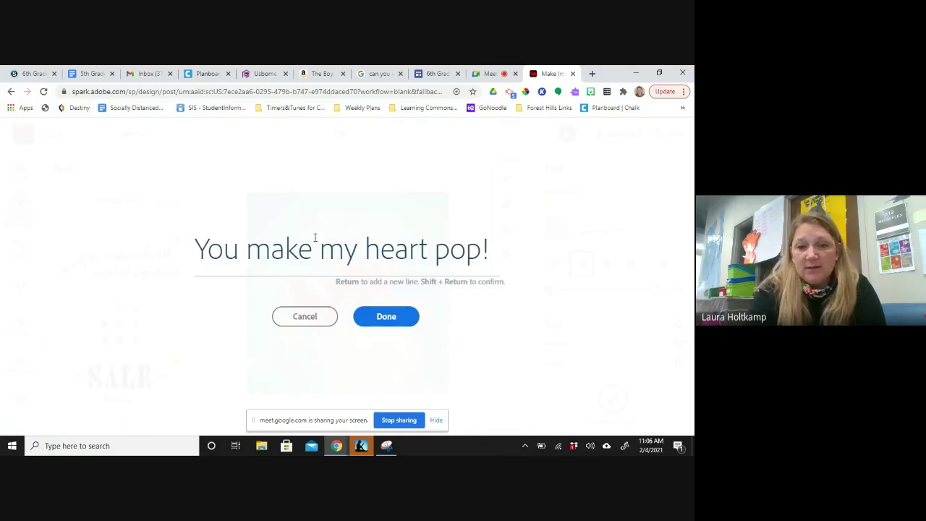
click(393, 320)
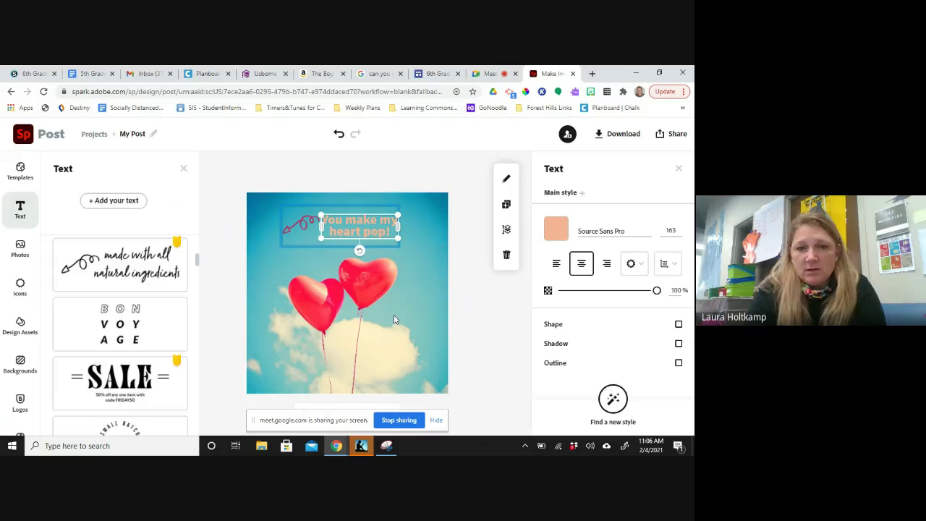
click(647, 231)
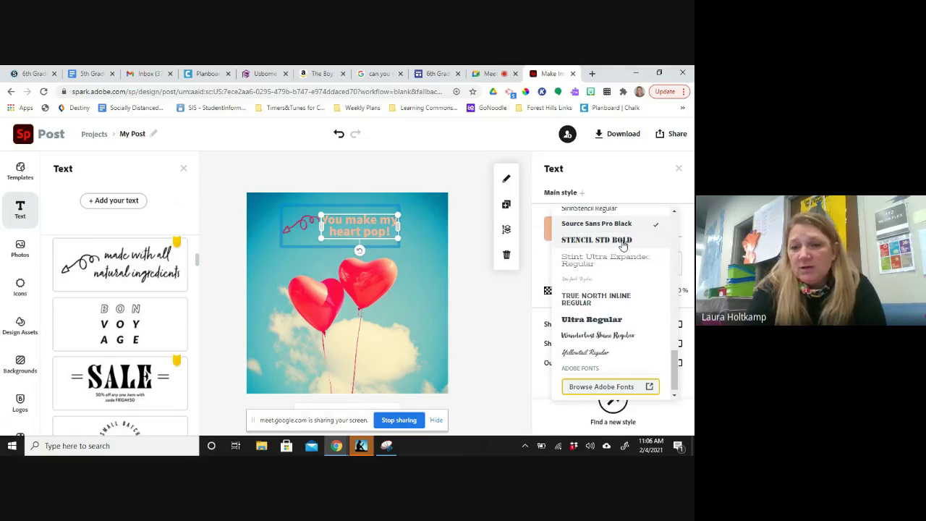
click(623, 244)
scroll(623, 343, down, 1)
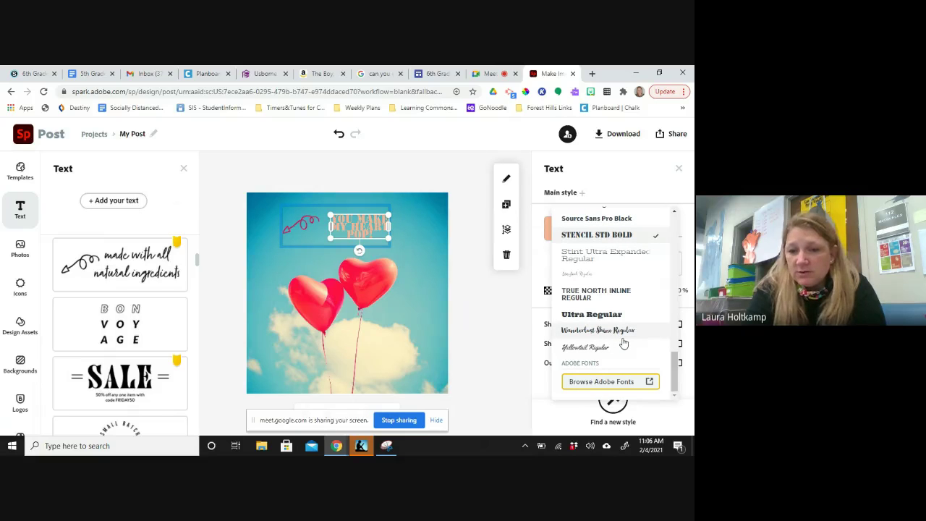
scroll(624, 343, up, 10)
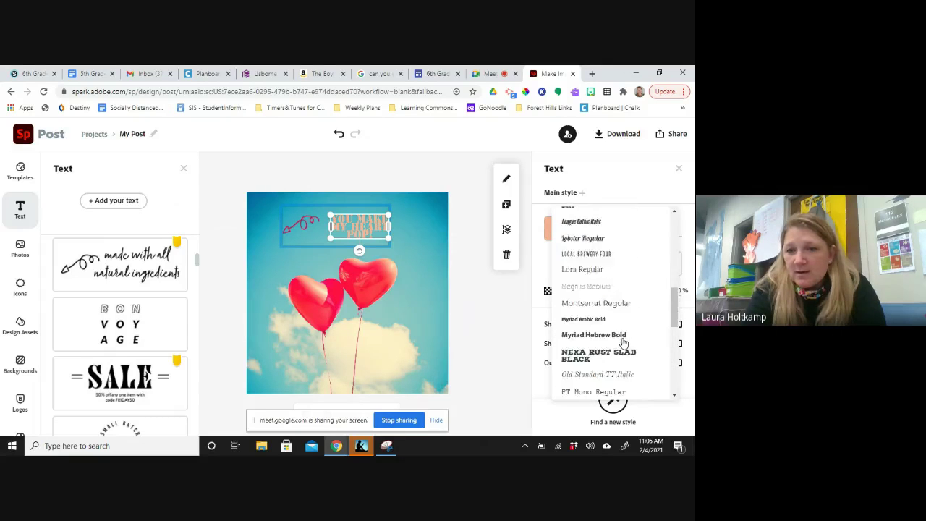
scroll(615, 344, down, 1)
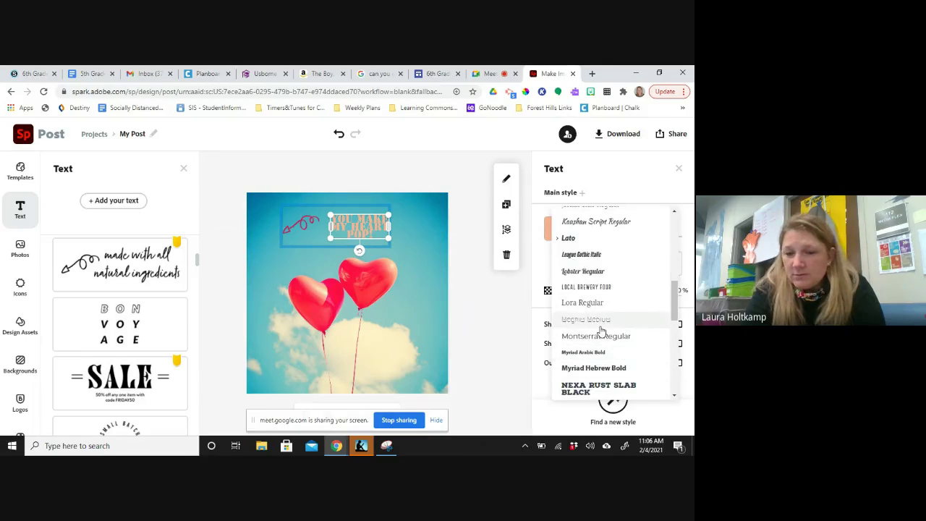
click(600, 325)
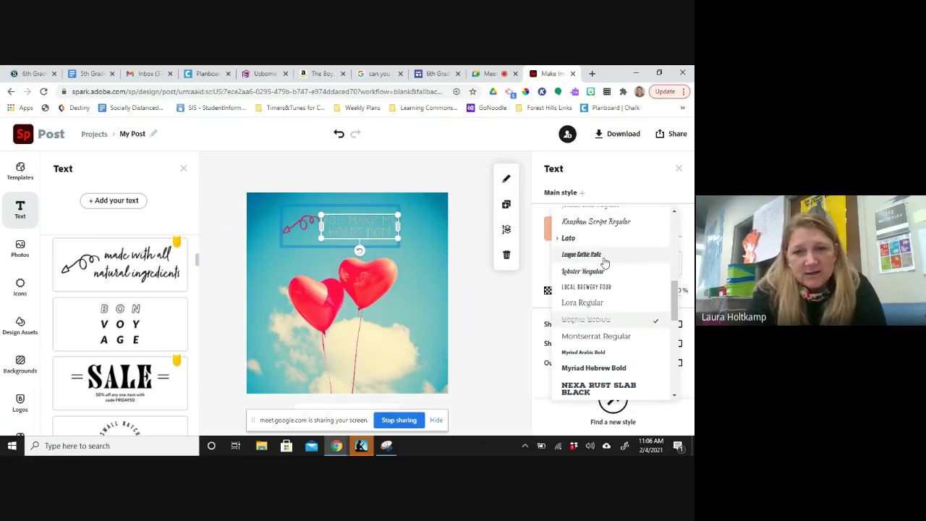
- Try Proxima Nova, then settle on CabinSketch Bold for the heading
scroll(605, 262, up, 3)
scroll(605, 262, up, 7)
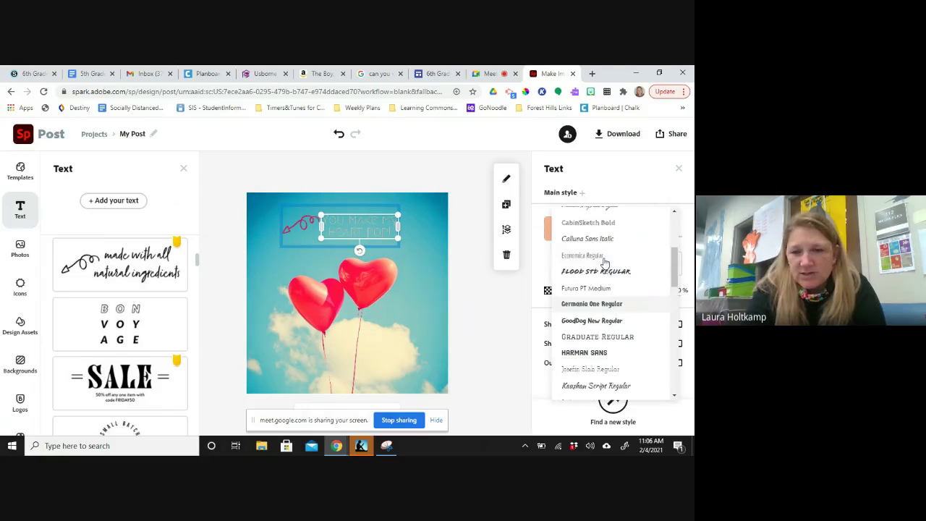
scroll(605, 262, up, 5)
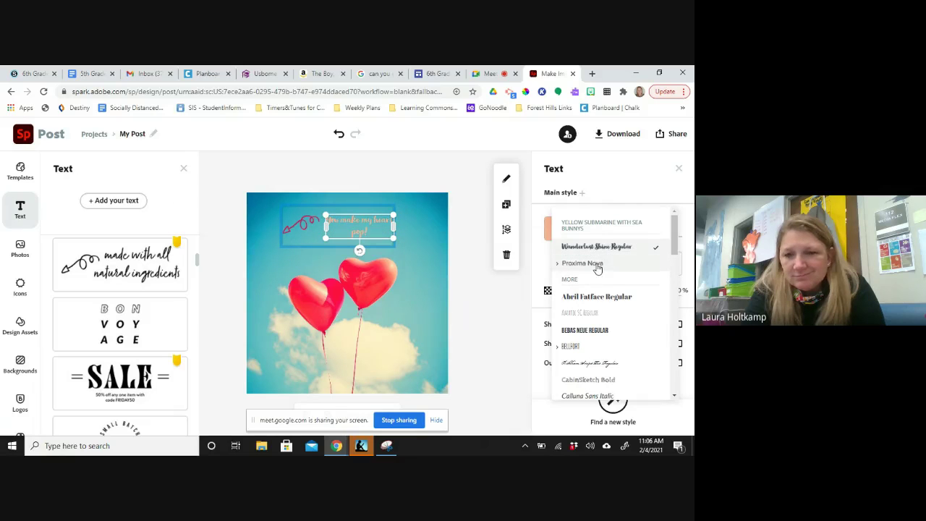
click(597, 266)
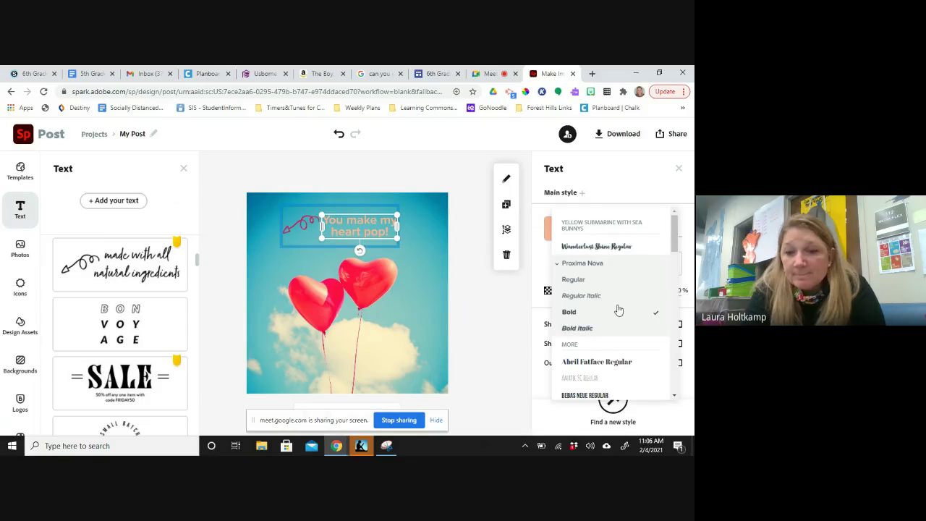
scroll(619, 310, down, 5)
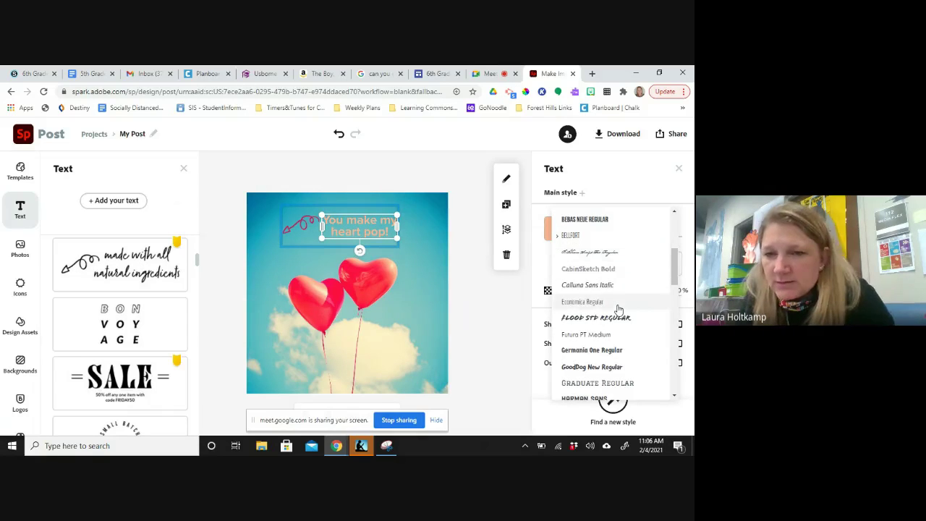
click(613, 271)
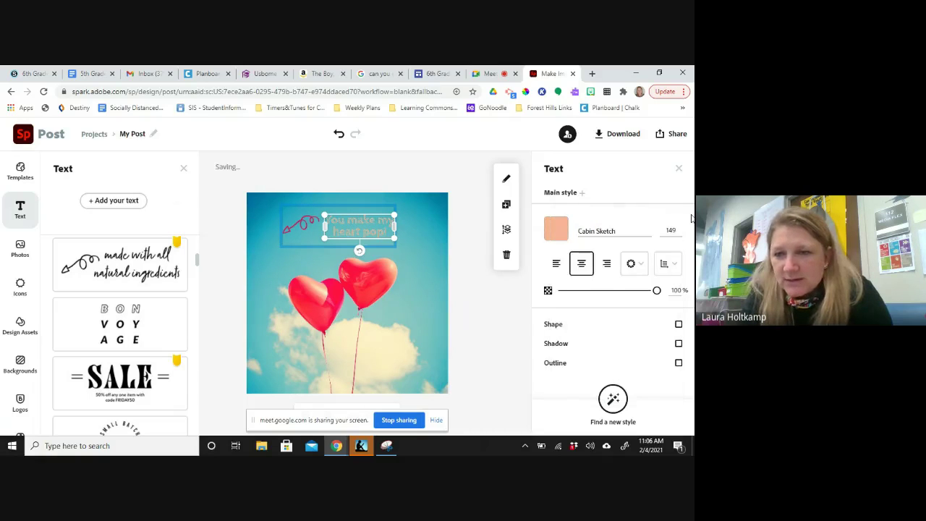
- Set the heading font size to 160, then drag its corner out to about 215.6
click(677, 232)
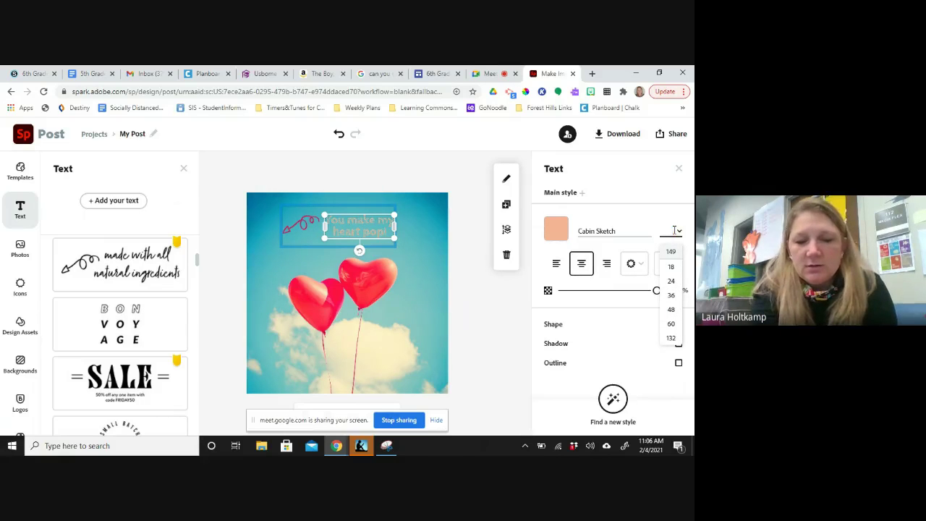
text(160)
key(Return)
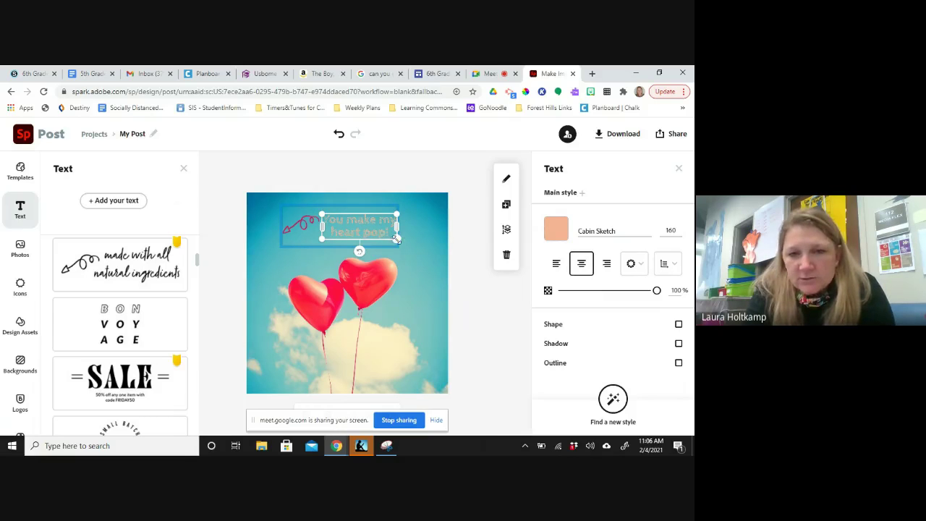
drag(397, 239, 422, 249)
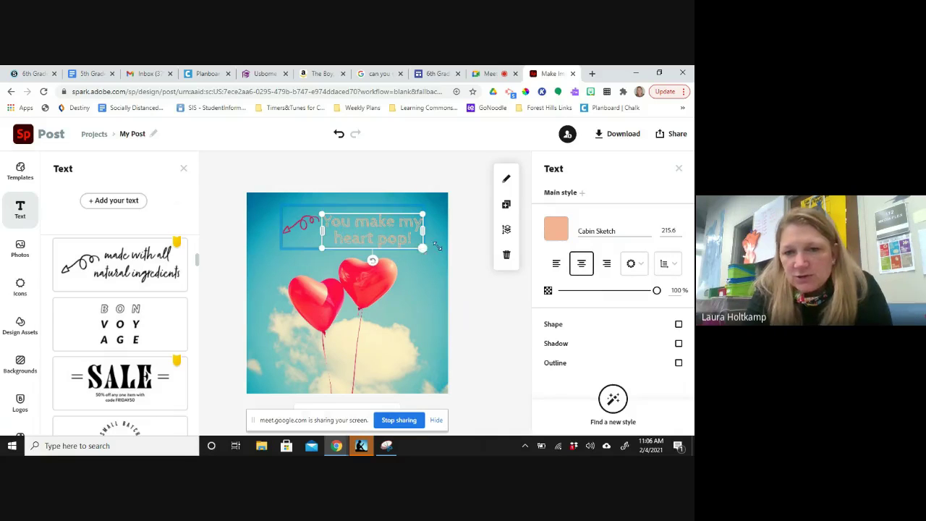
- Color the heading text dark teal and turn on a red drop shadow
click(556, 230)
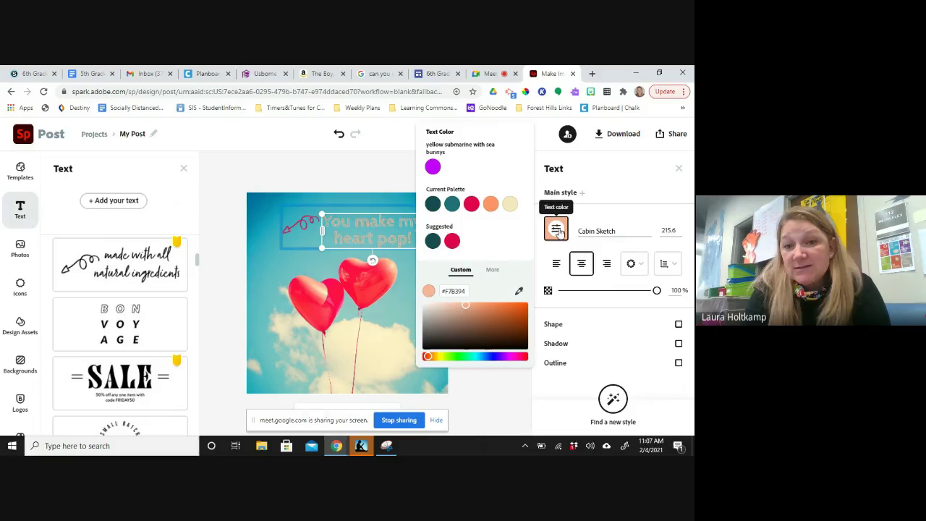
click(432, 205)
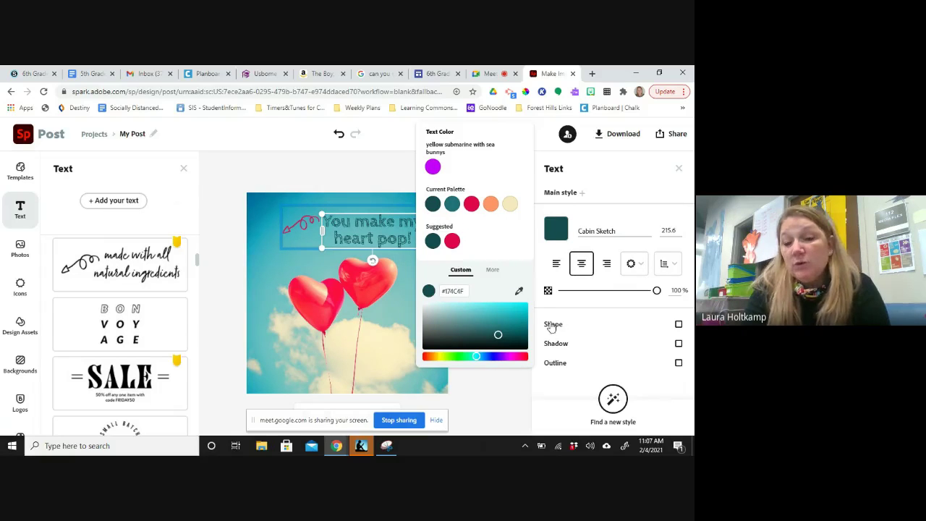
click(559, 349)
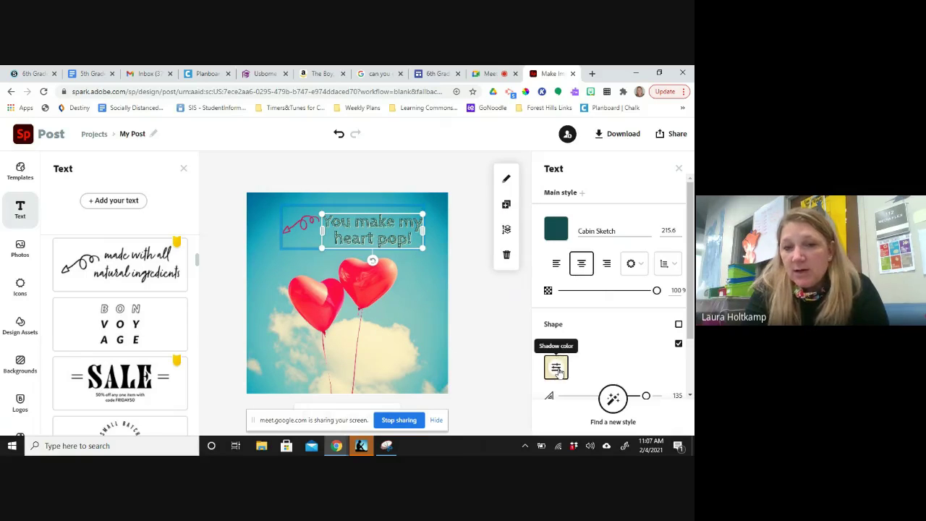
click(557, 369)
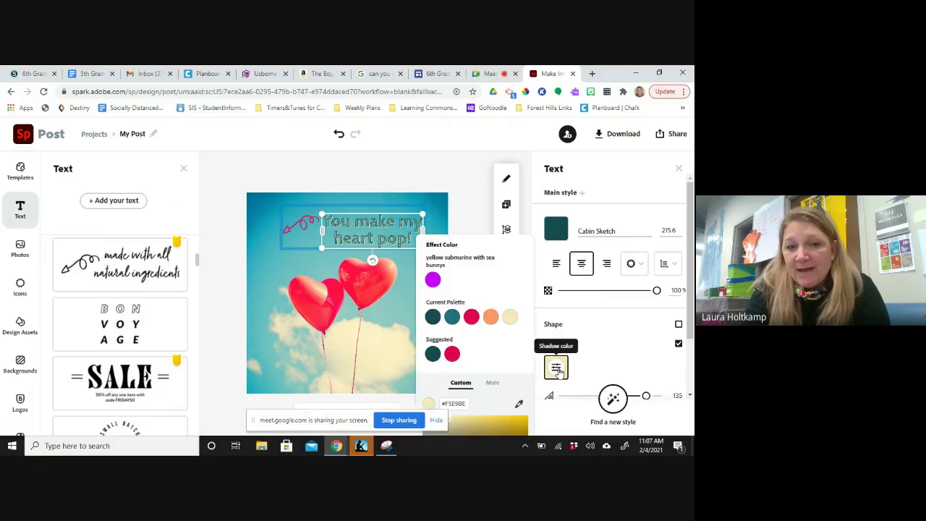
click(471, 318)
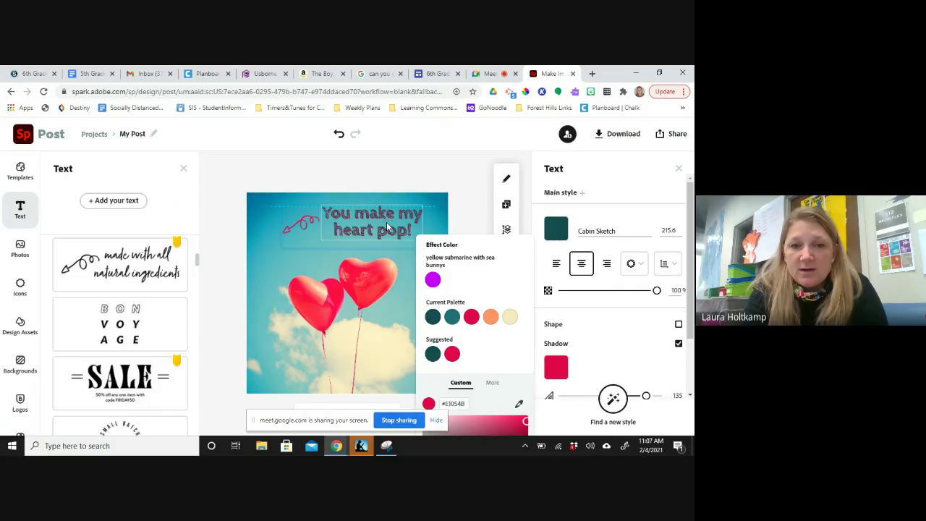
click(386, 223)
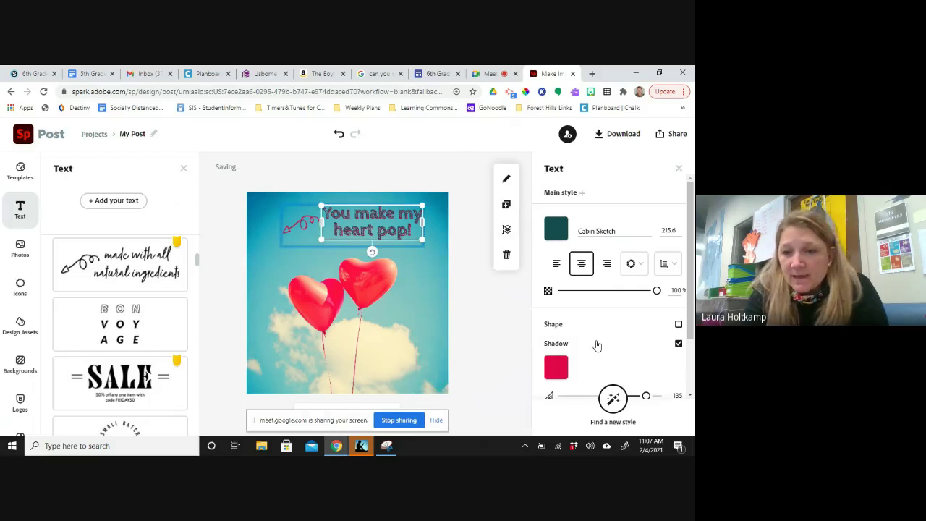
- Try an outline on the heading, remove it again, and deselect the text
scroll(597, 346, down, 1)
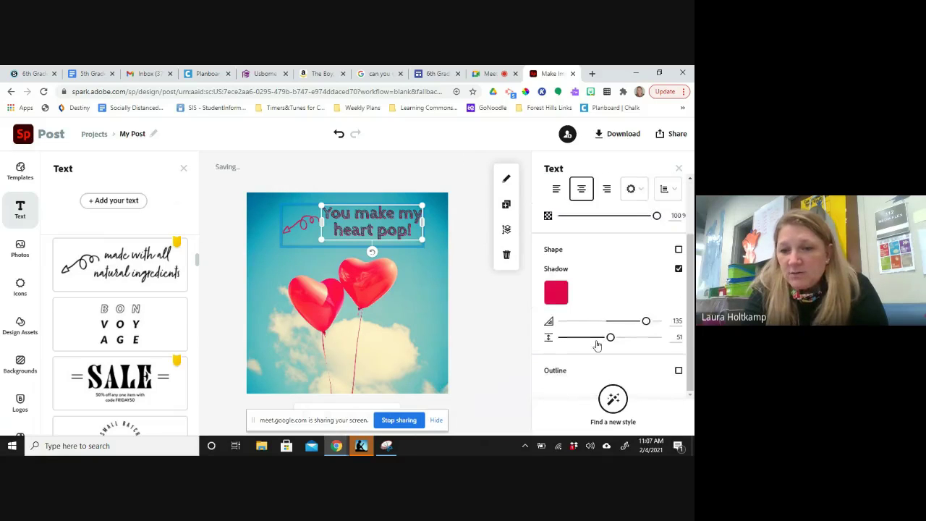
click(679, 371)
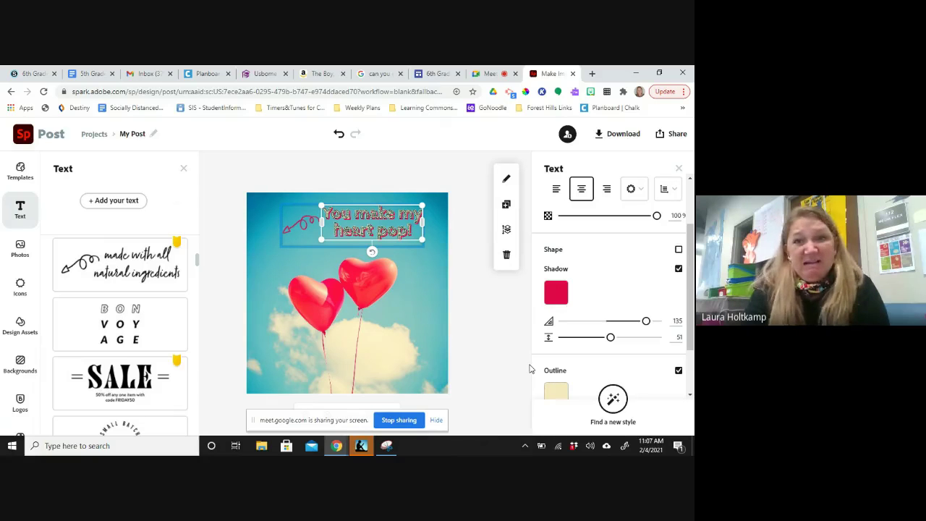
click(679, 371)
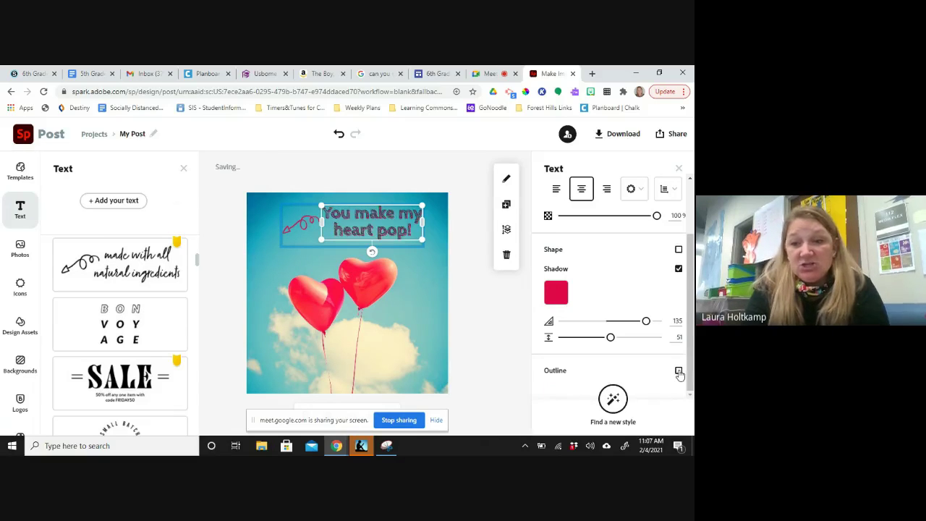
click(495, 353)
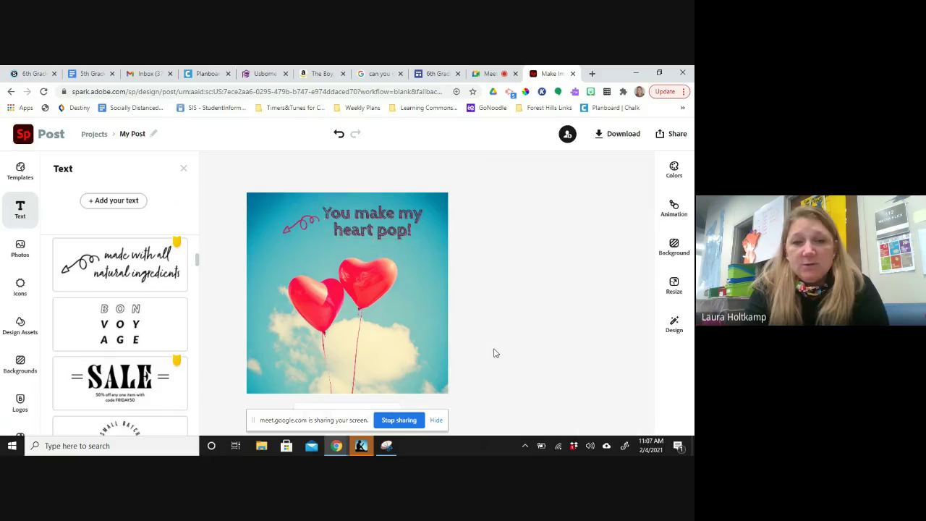
- Select the squiggle-and-heading group and stretch its bottom-left and top-right corners outward
click(293, 222)
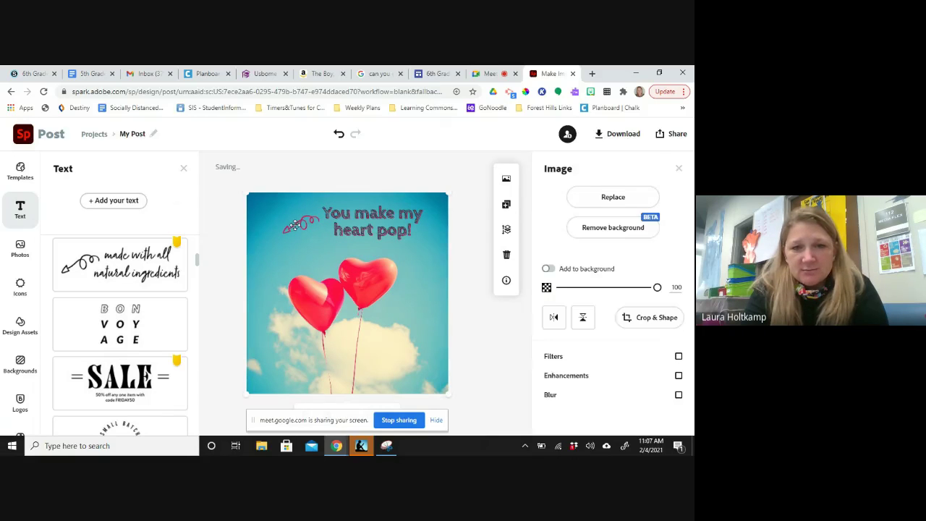
click(296, 224)
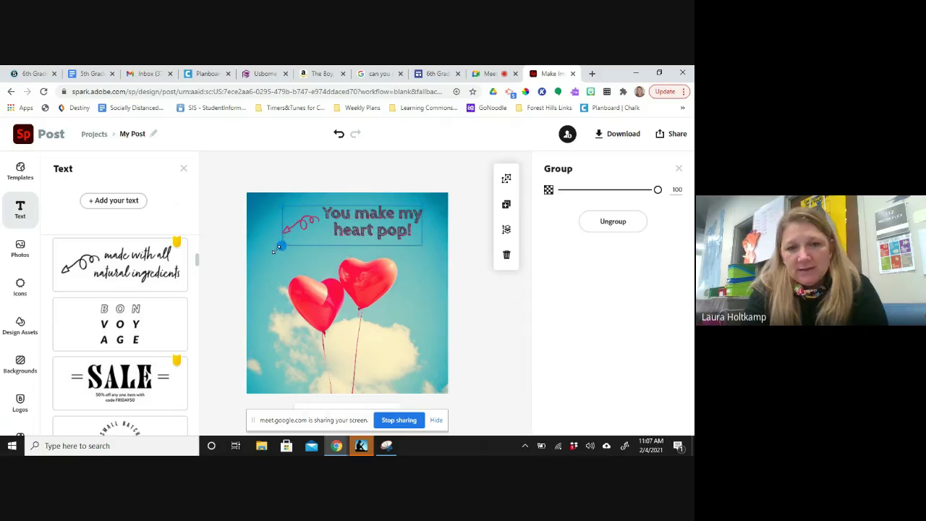
drag(274, 250, 261, 262)
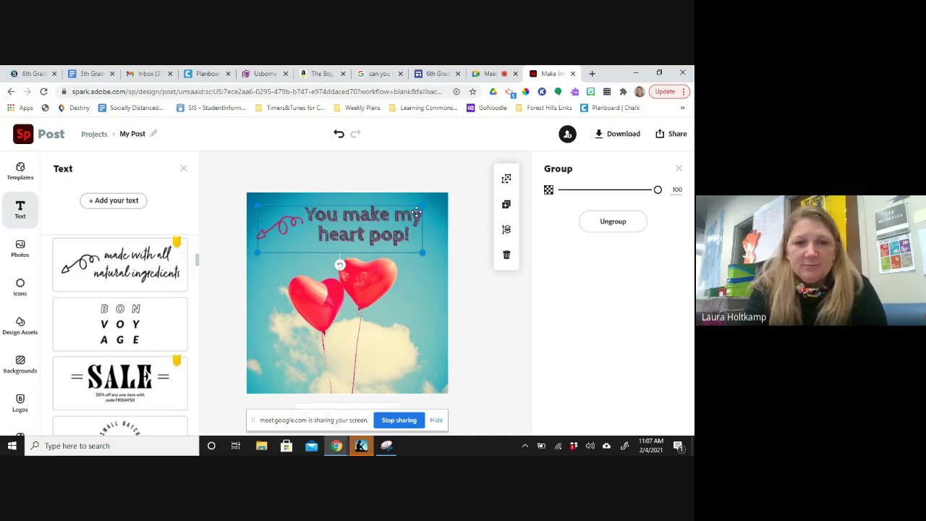
drag(422, 205, 437, 201)
click(497, 293)
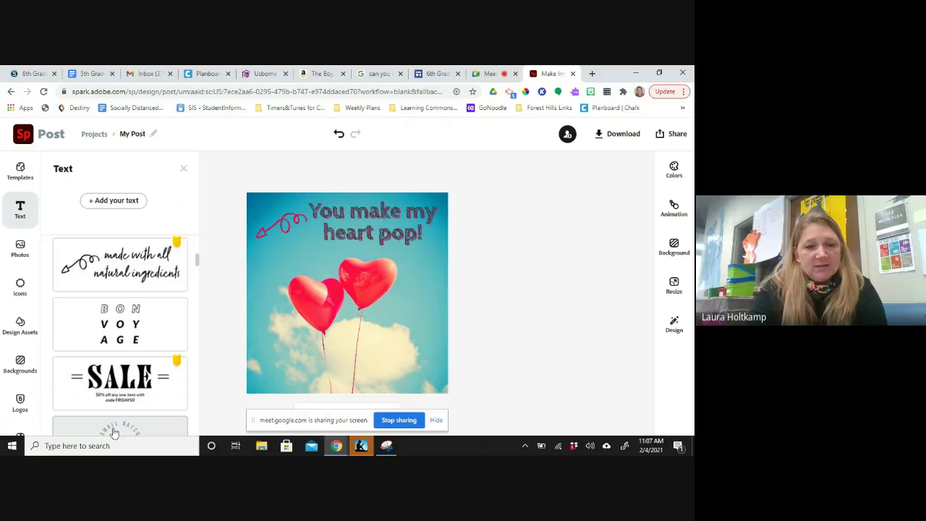
- Add the circular Small Batch text template and move it down over the lower-right clouds
scroll(114, 432, down, 3)
scroll(122, 376, up, 2)
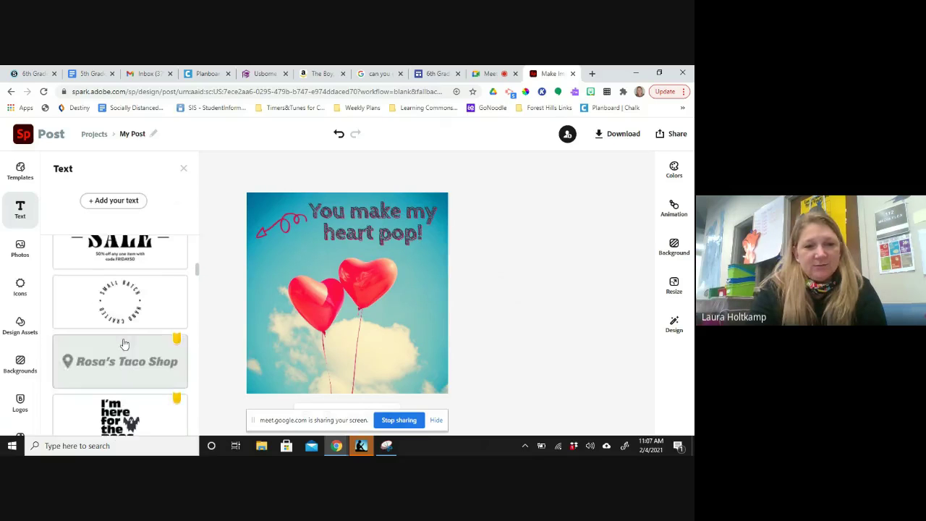
click(135, 300)
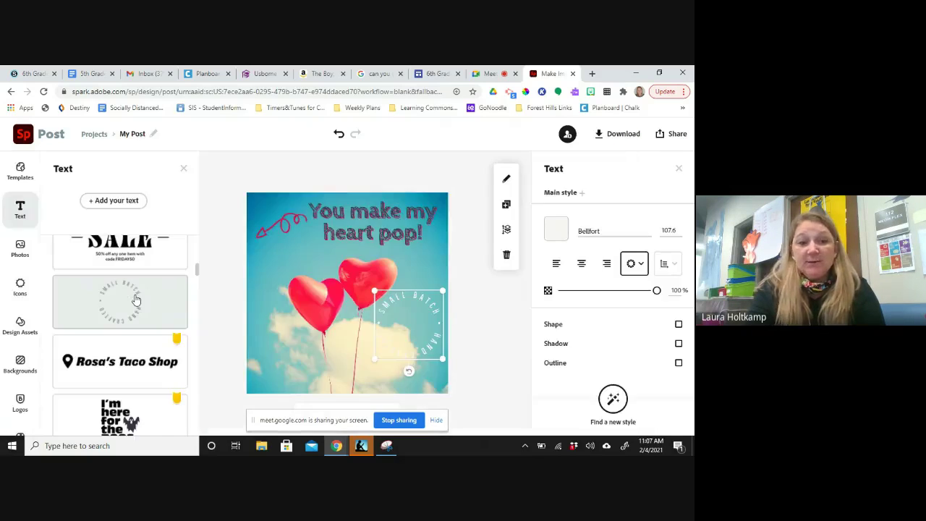
drag(421, 322, 415, 343)
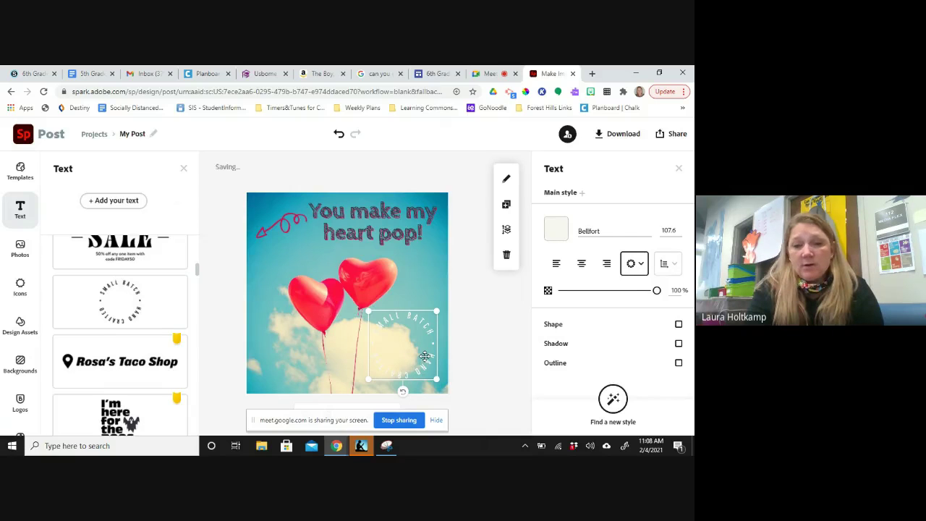
- Replace the 'Small Batch' wording on the badge with 'Happy Valentine's Day!'
double_click(425, 359)
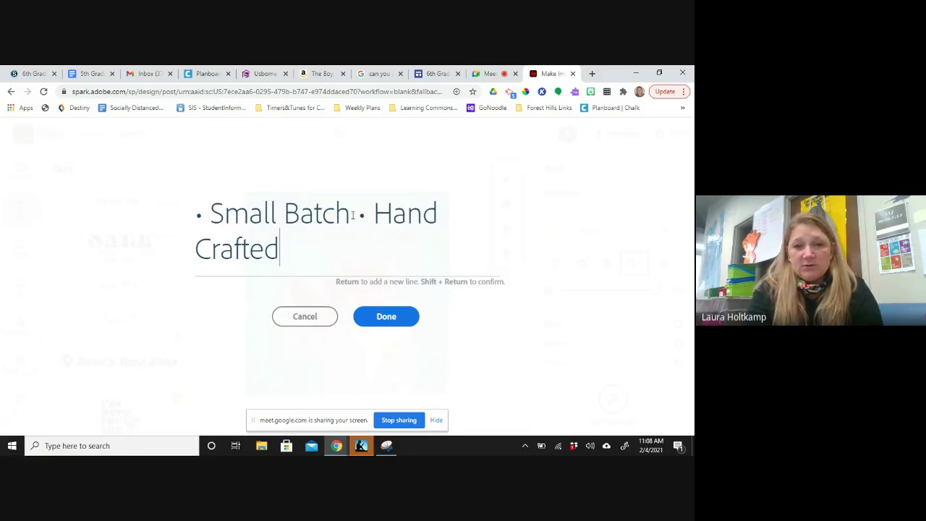
drag(352, 213, 204, 209)
text(Happy Valent)
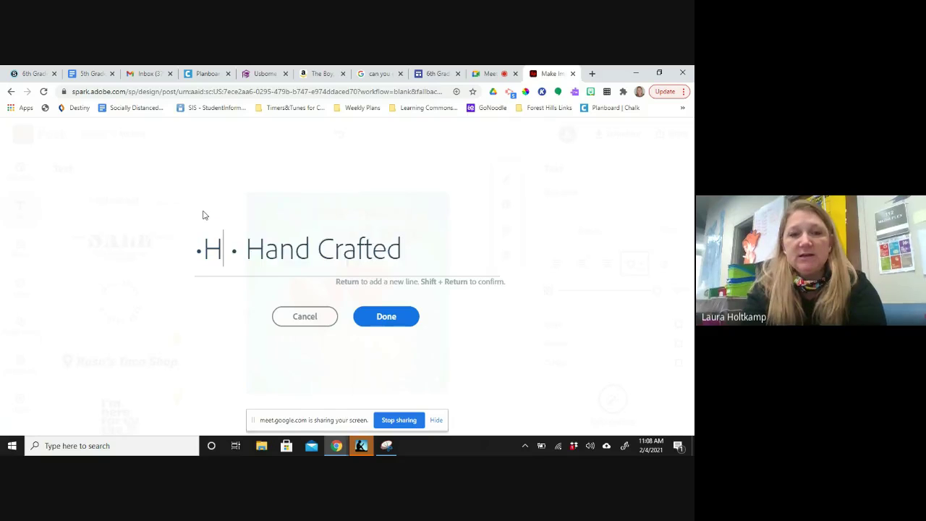
text(ine's Day!)
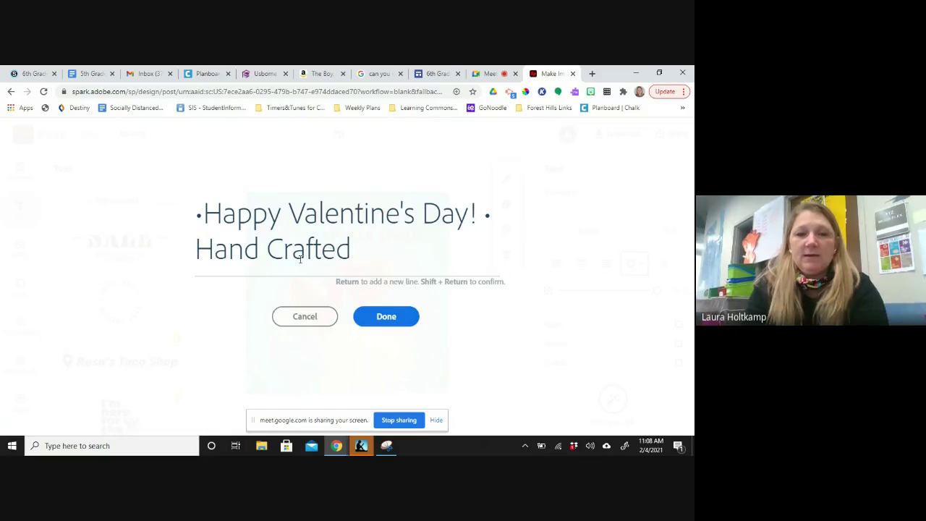
- Replace 'Hand Crafted' with 'From:' followed by the teacher's name
click(348, 249)
right_click(171, 248)
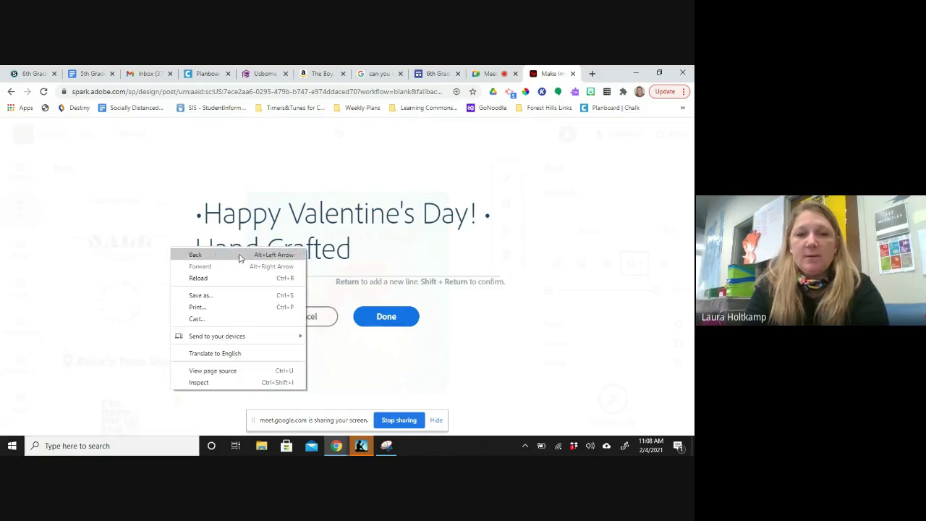
click(356, 253)
drag(356, 252, 204, 250)
text(Fra)
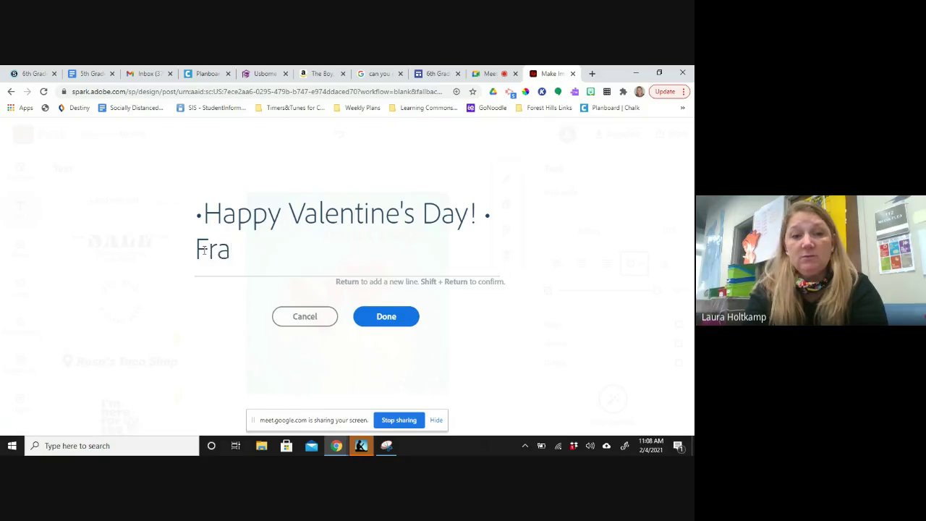
key(BackSpace)
text(om)
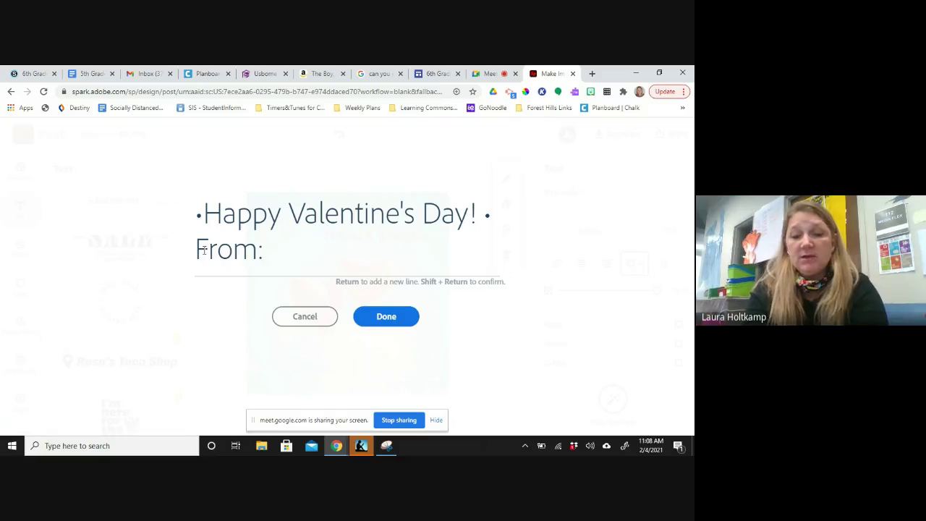
text(: Mrs. Holtkamp)
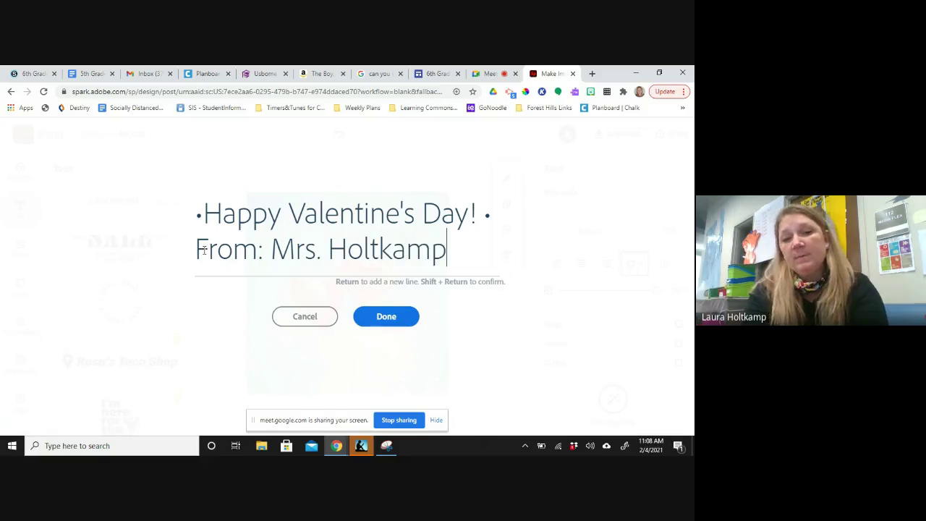
right_click(387, 318)
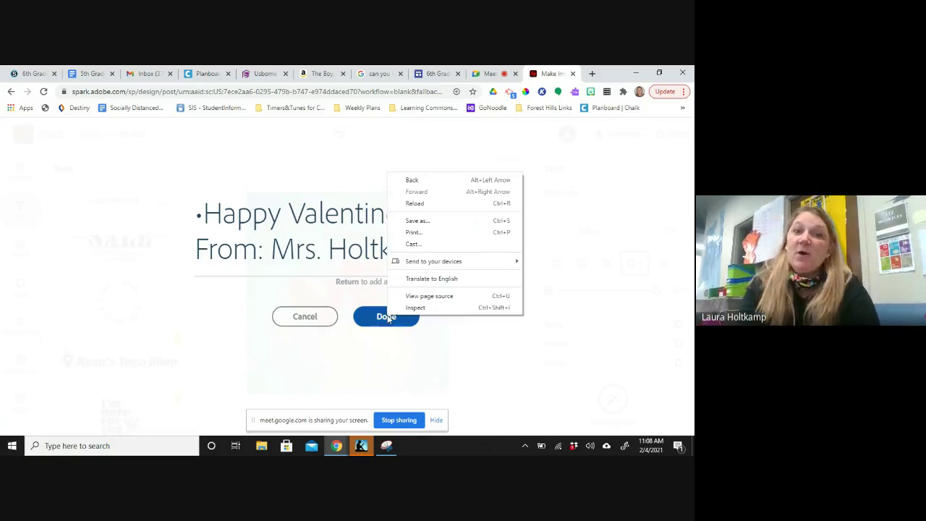
click(374, 320)
- Confirm the badge text and try the Graduate Regular and Harman Sans fonts on it
click(374, 319)
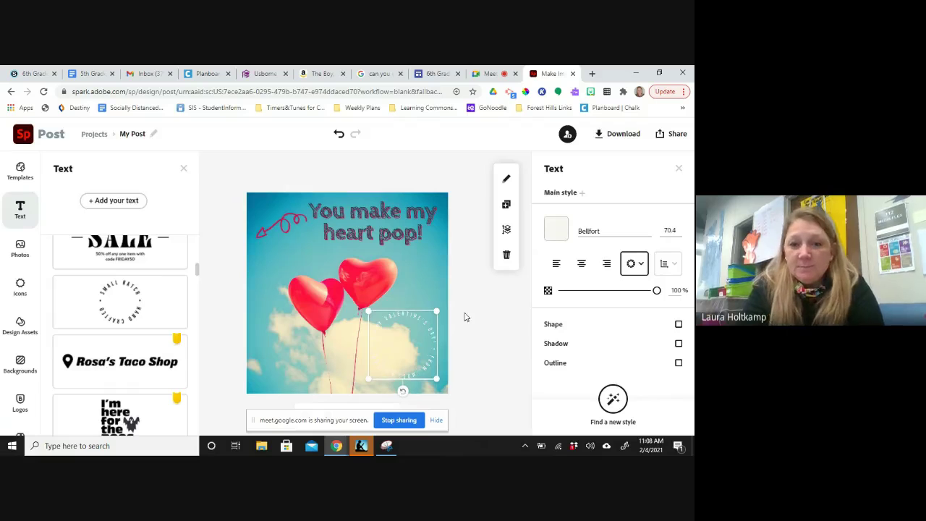
click(622, 232)
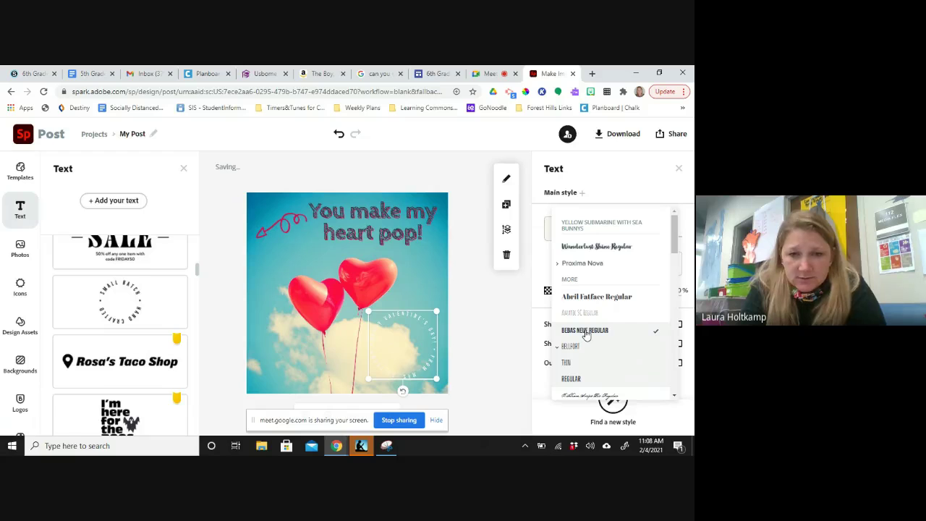
scroll(586, 334, down, 5)
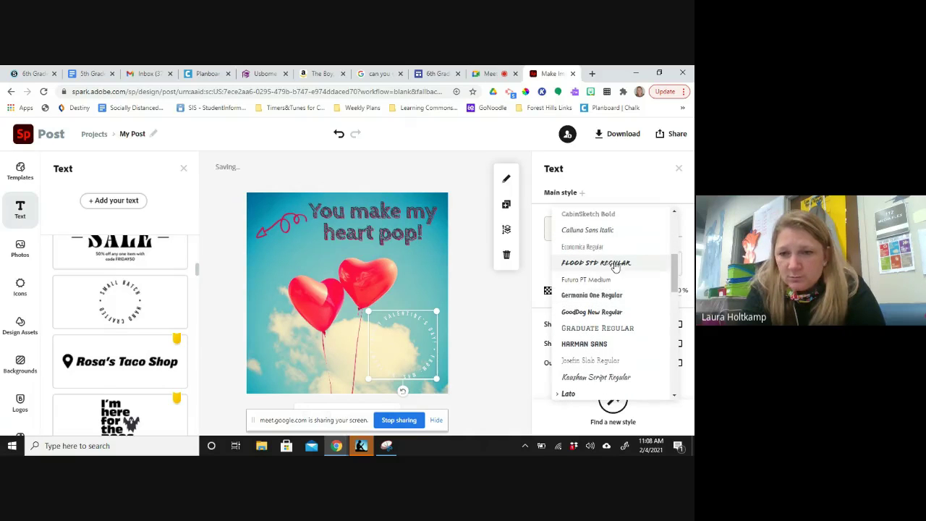
click(595, 329)
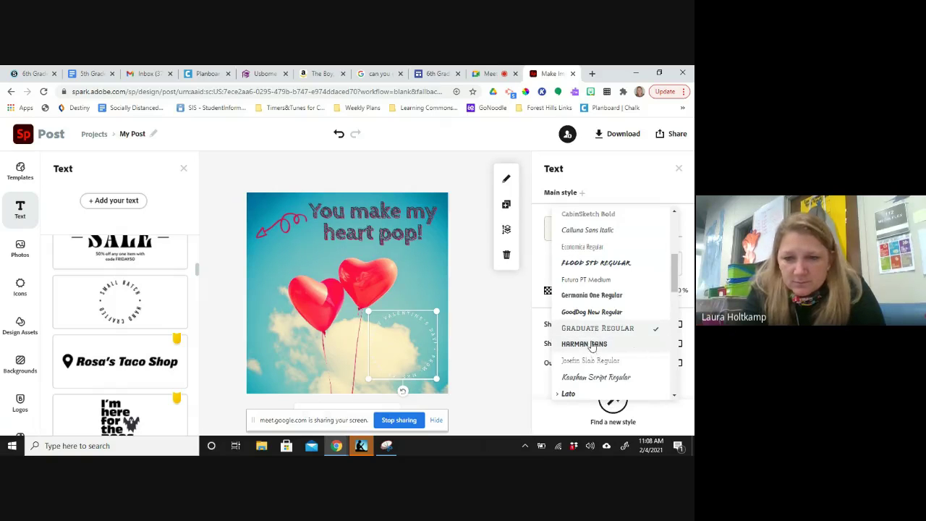
click(592, 346)
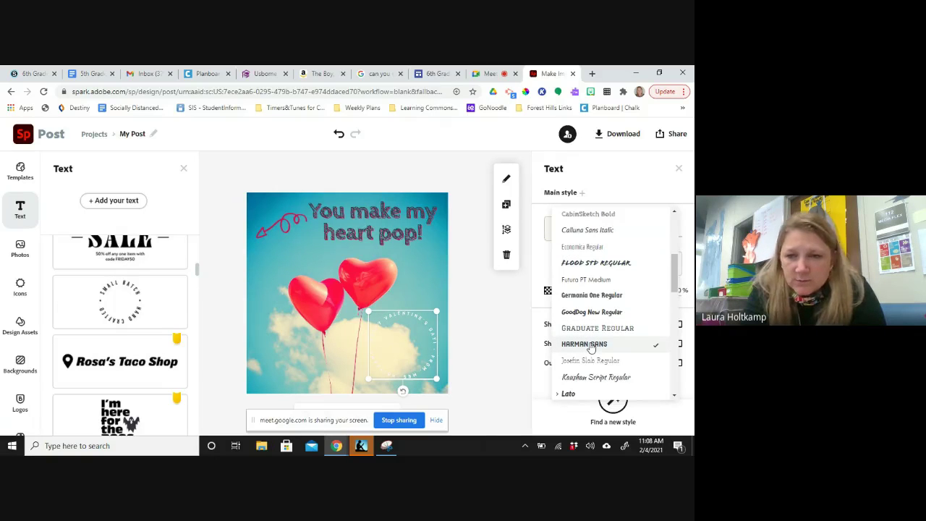
- Try Permanent Marker Regular, then apply Wanderlust Shine Regular to the circular text
scroll(592, 341, down, 4)
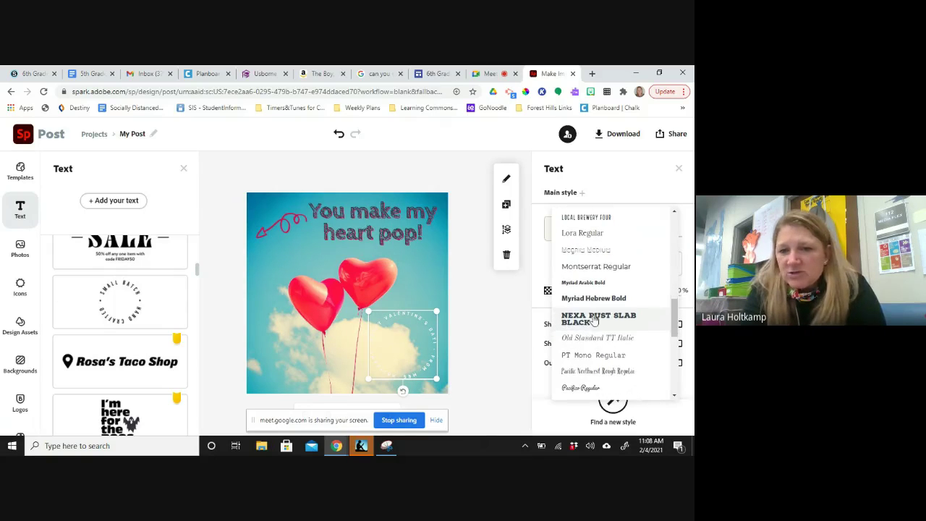
scroll(602, 351, down, 3)
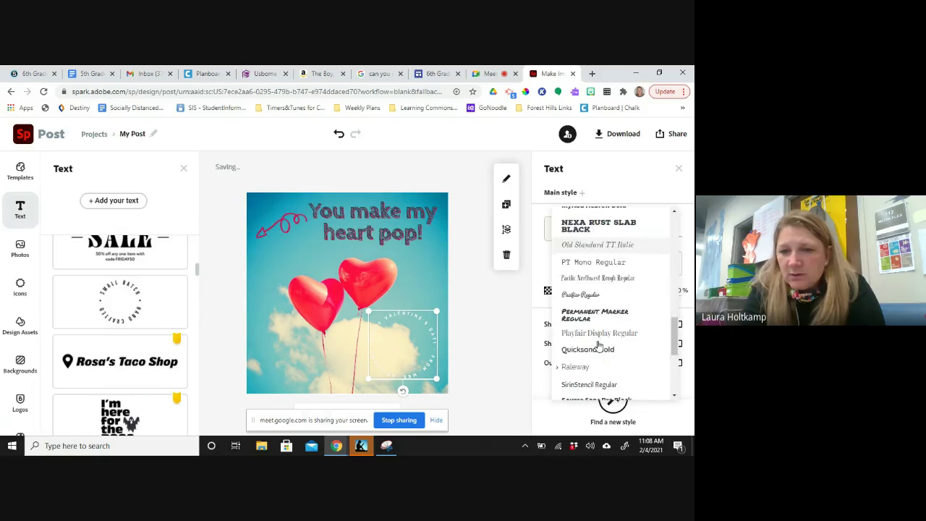
scroll(599, 346, down, 1)
click(595, 278)
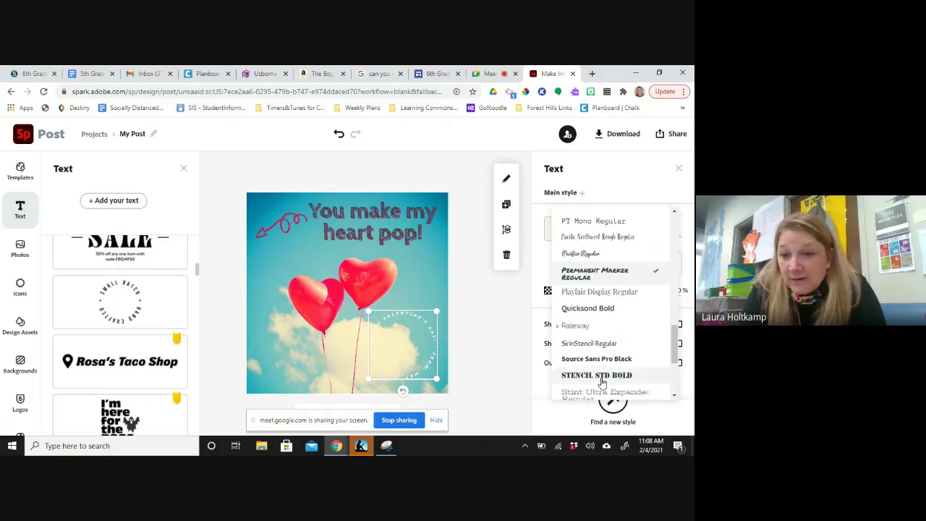
scroll(602, 382, down, 3)
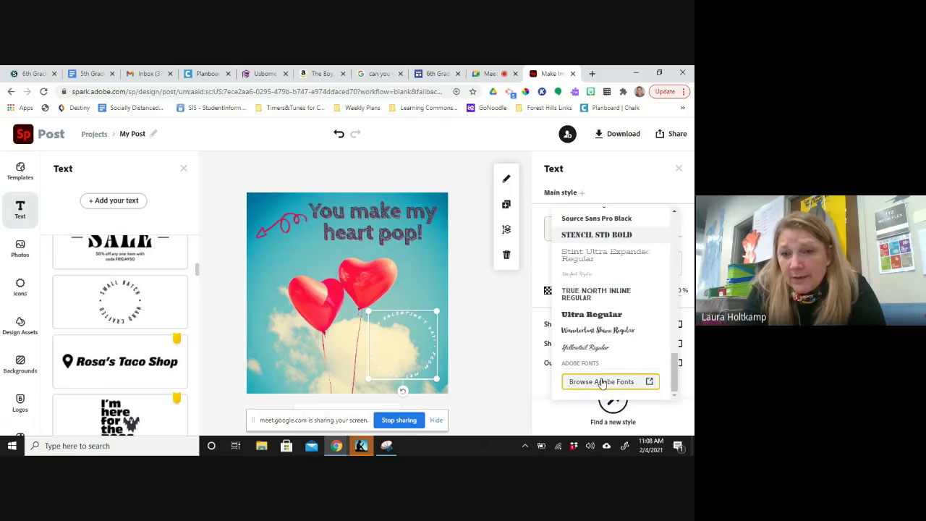
click(594, 333)
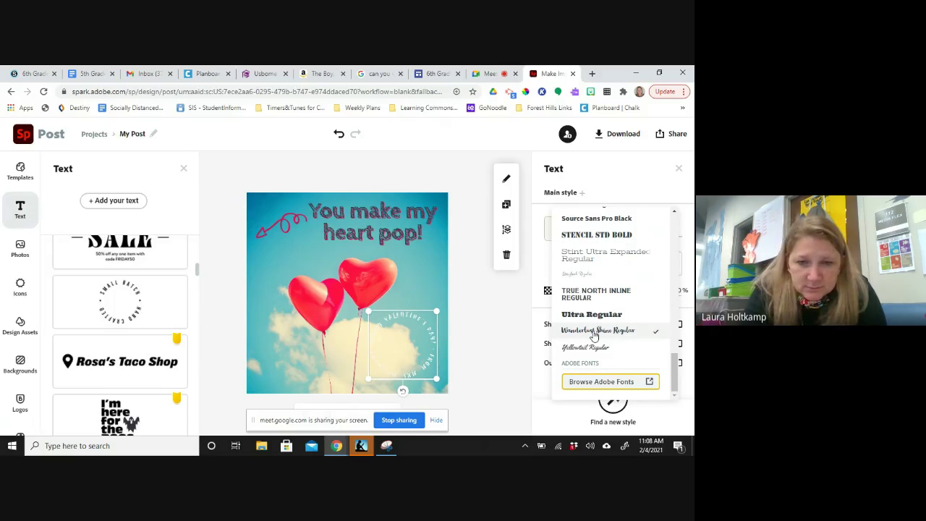
click(497, 359)
click(413, 341)
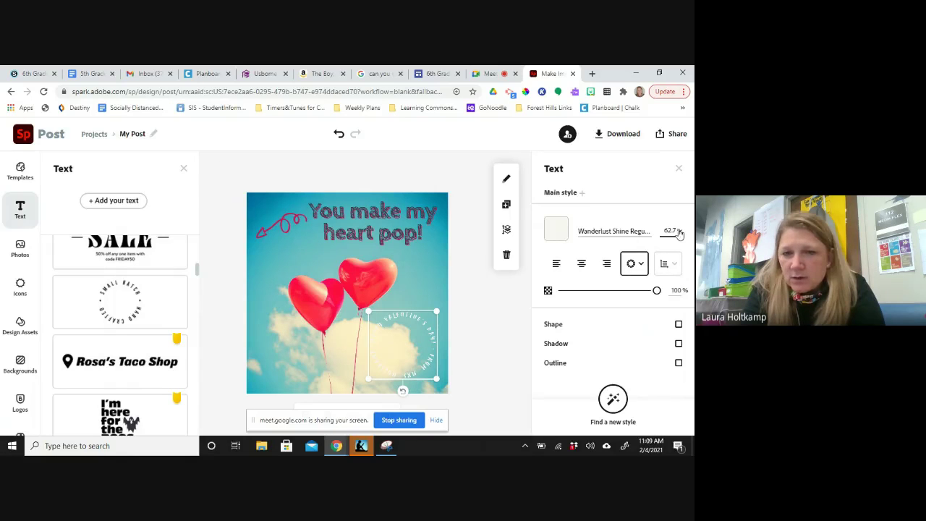
- Turn on the text shadow and set the circular text color to dark teal #1D838C
click(557, 348)
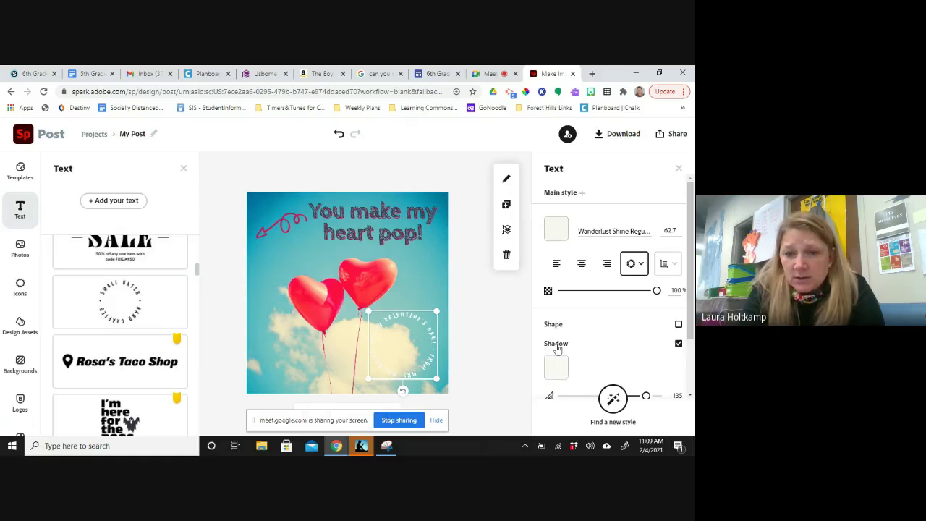
click(557, 230)
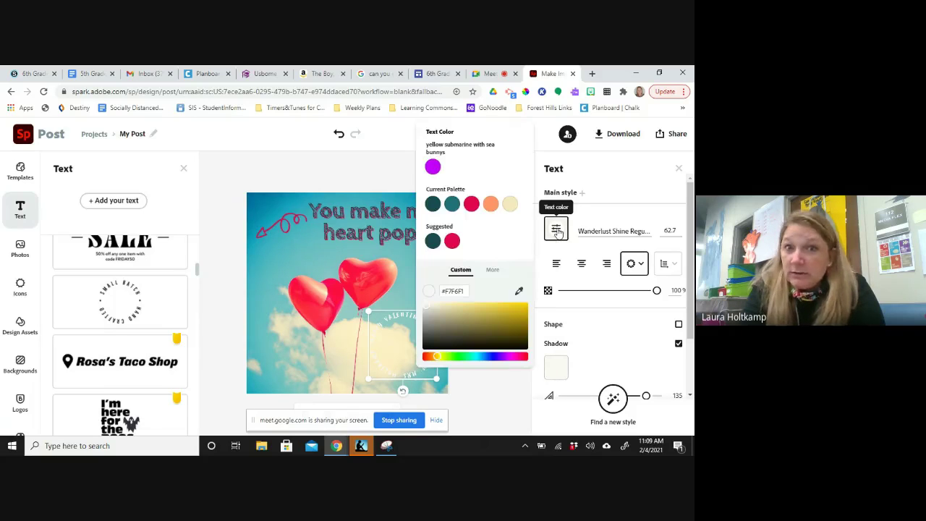
click(452, 206)
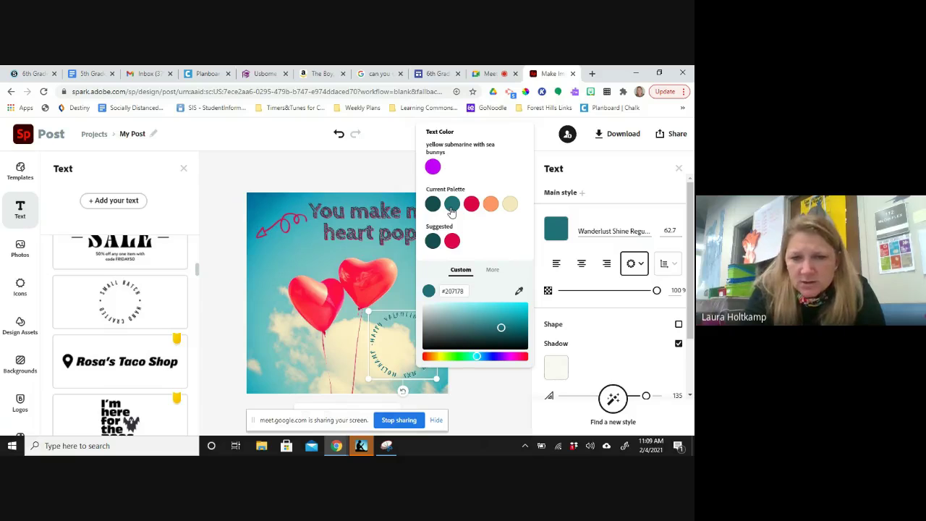
click(501, 312)
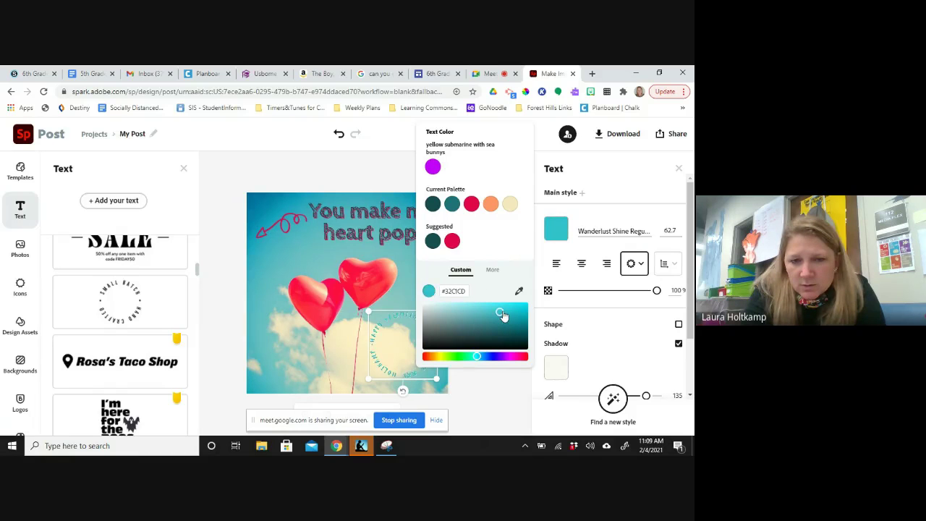
click(506, 325)
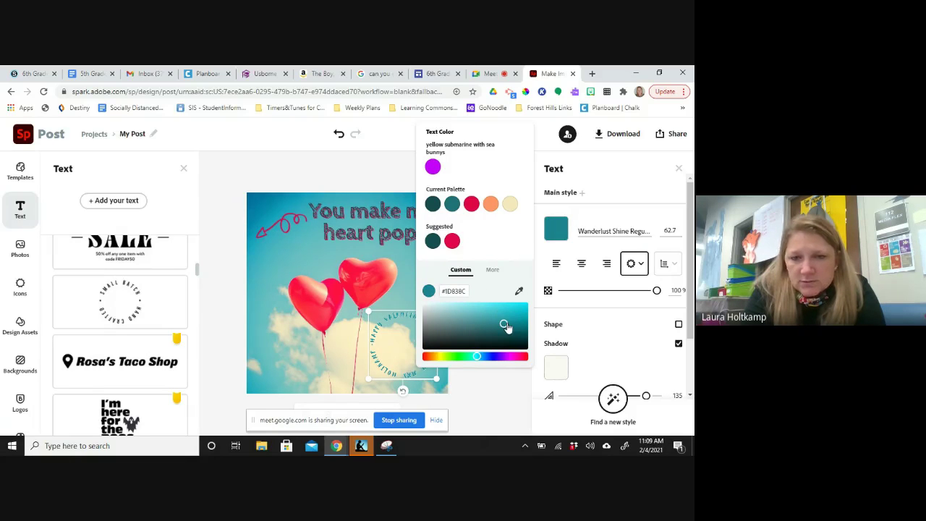
- Set the circular text's shadow color to cream #F5E9BE
click(556, 369)
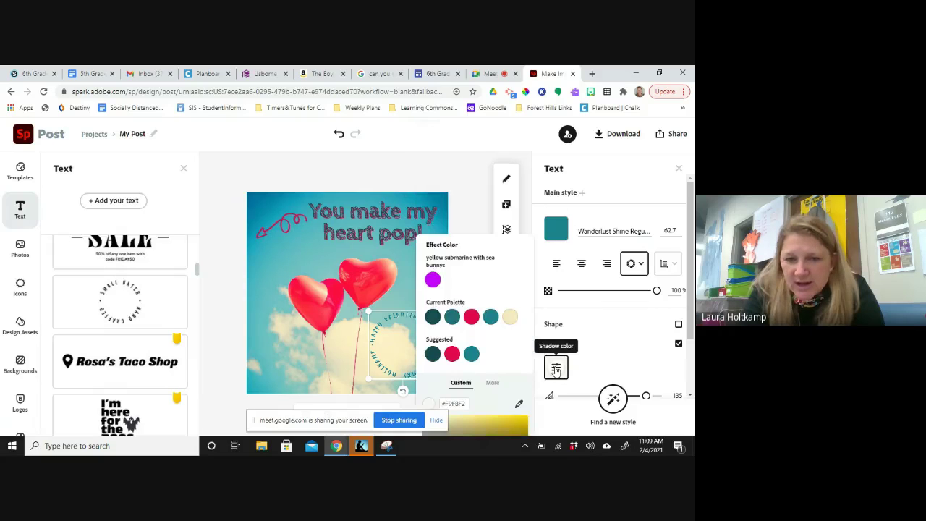
click(510, 318)
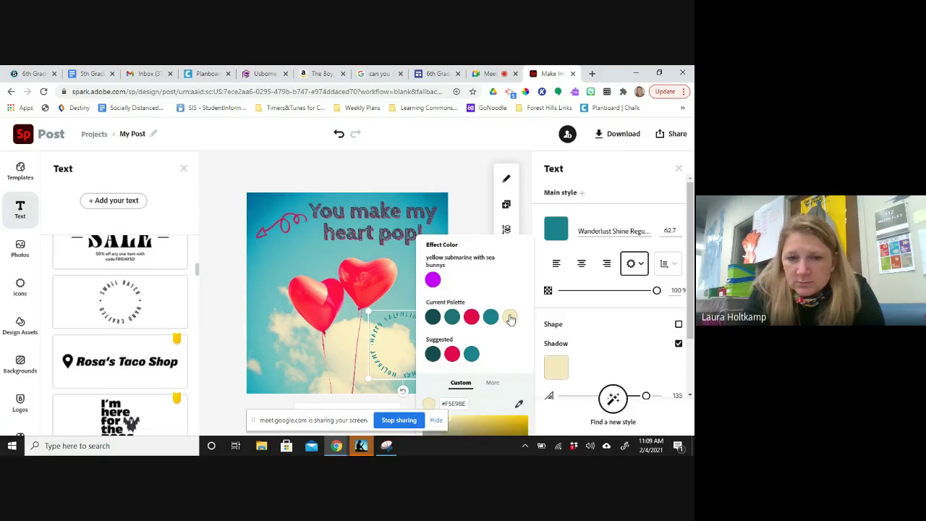
click(466, 213)
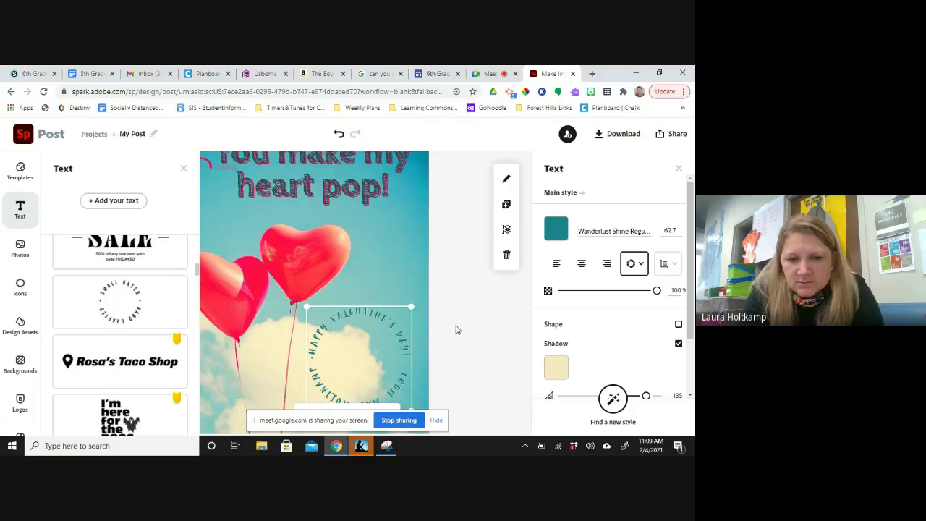
- Deselect the circular Valentine greeting by clicking empty canvas
drag(456, 325, 484, 294)
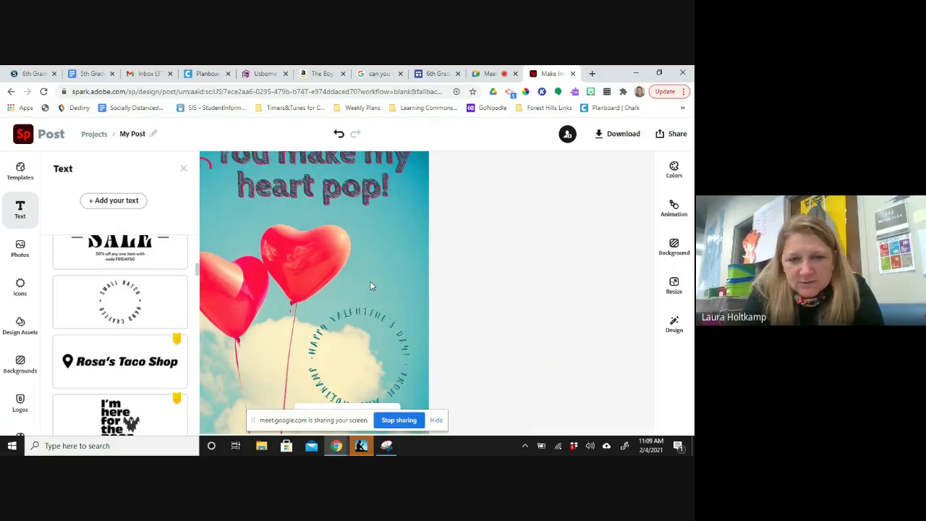
scroll(369, 282, down, 2)
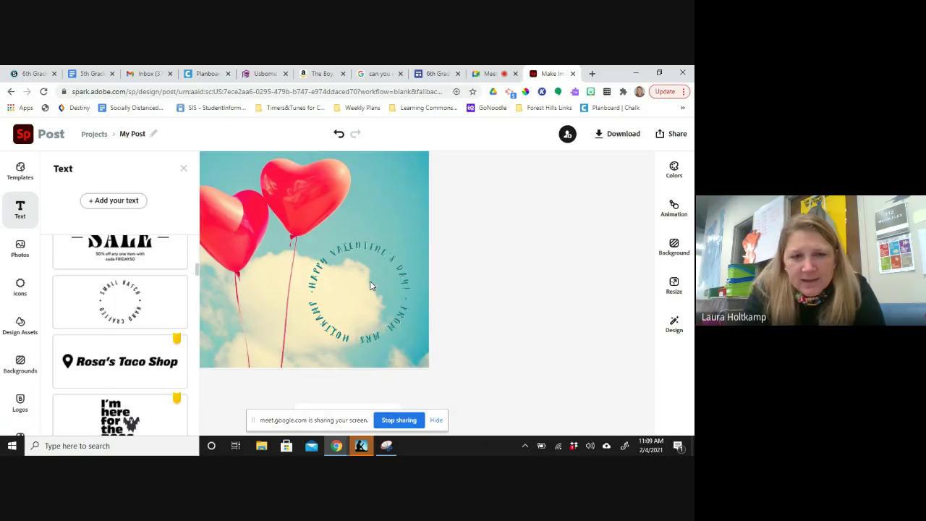
scroll(370, 285, up, 2)
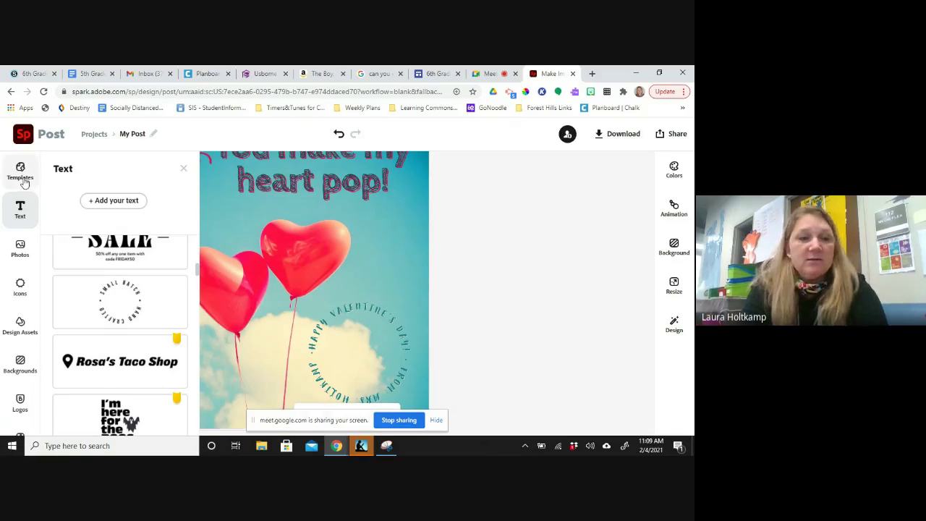
- Open the Icons panel and search for 'square'
click(21, 291)
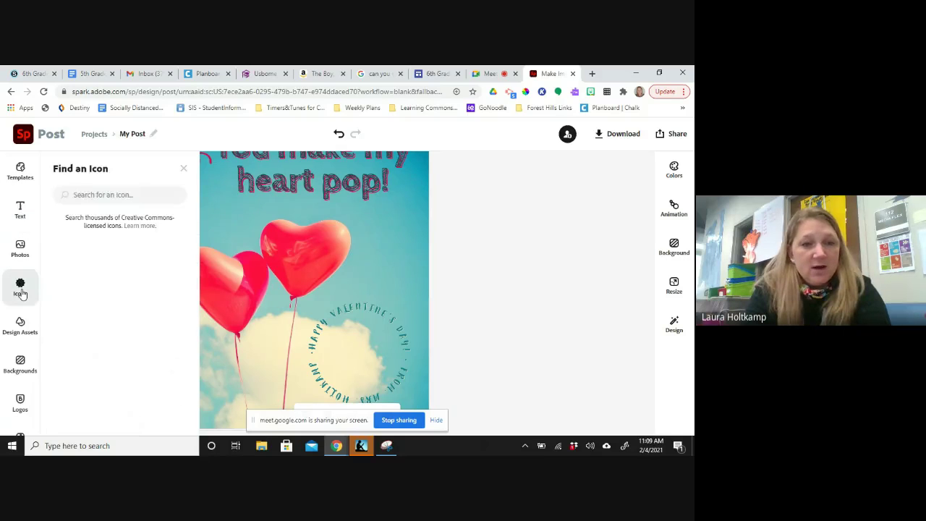
text(square)
key(Return)
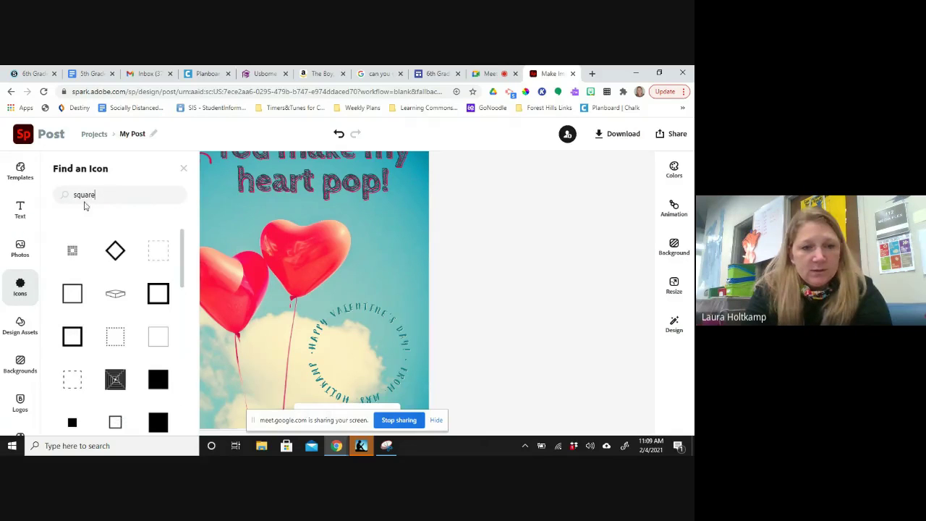
- Search icons for 'heart' and add the outline heart to the post's top-left corner
drag(84, 206, 59, 204)
text(heart)
key(Return)
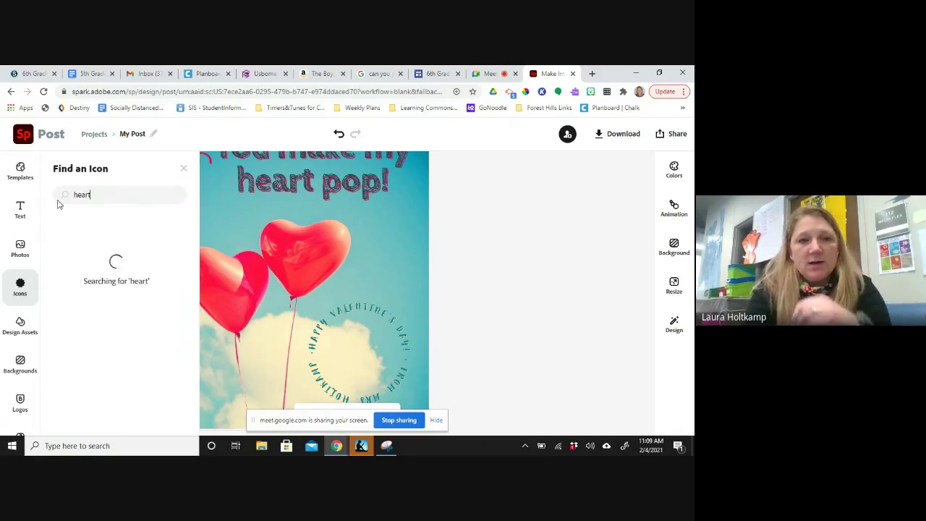
scroll(96, 382, down, 3)
scroll(98, 382, up, 1)
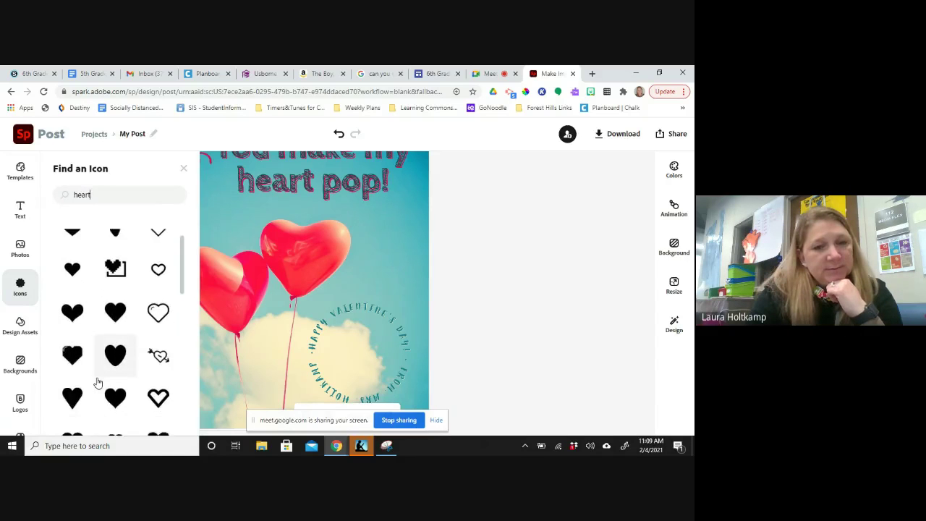
drag(160, 302, 478, 303)
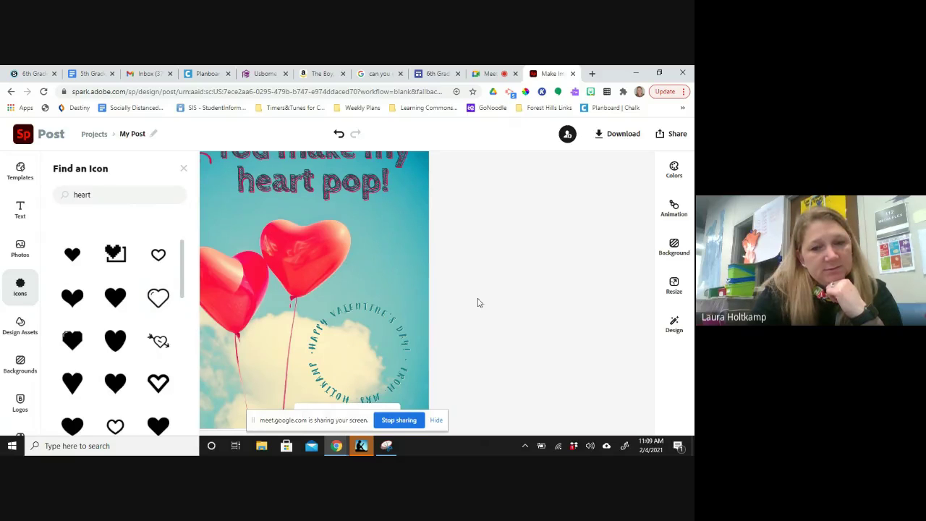
- Shrink the outline heart on the post, undoing accidental background and title moves
click(159, 299)
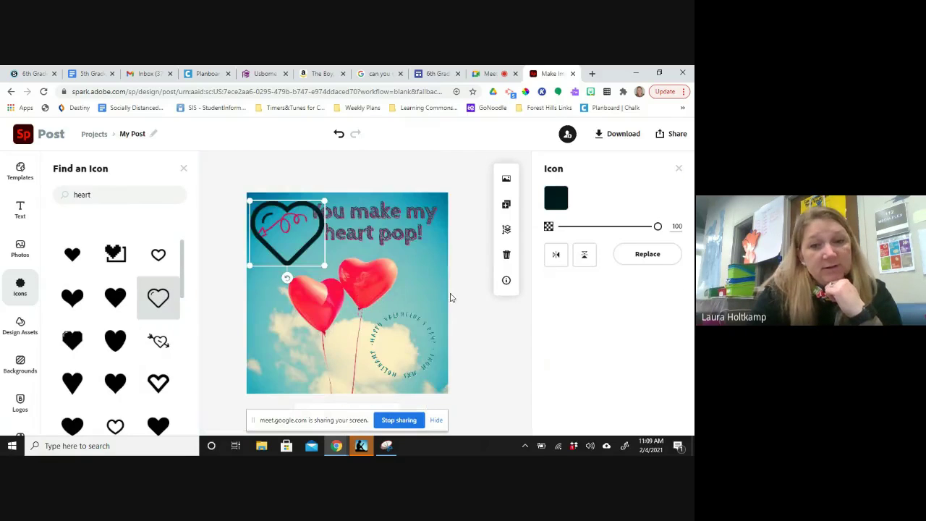
drag(325, 265, 288, 233)
click(288, 234)
drag(248, 193, 345, 318)
key(ctrl+z)
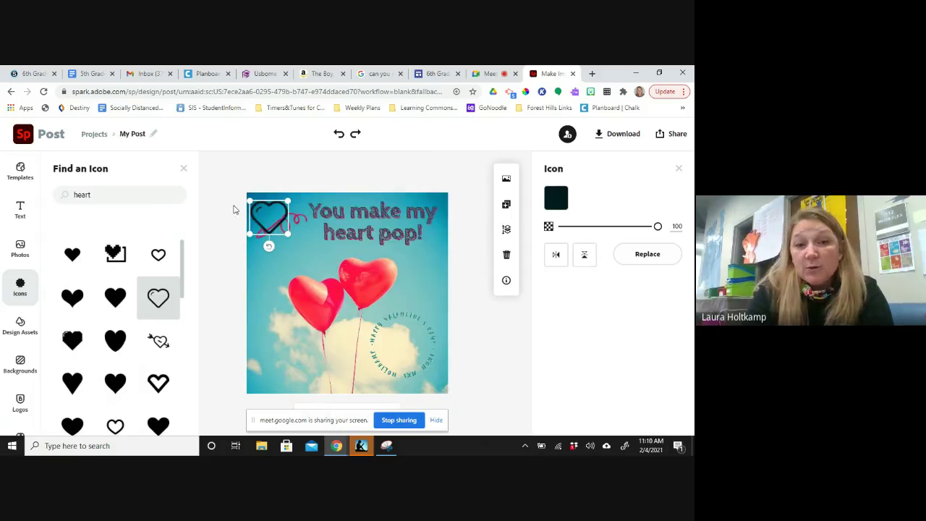
drag(267, 227, 325, 348)
key(ctrl+z)
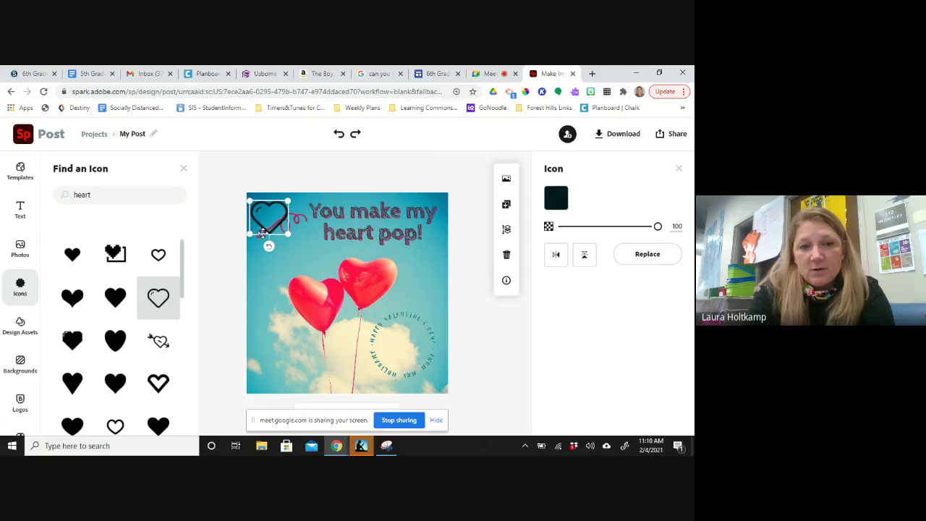
drag(268, 246, 270, 248)
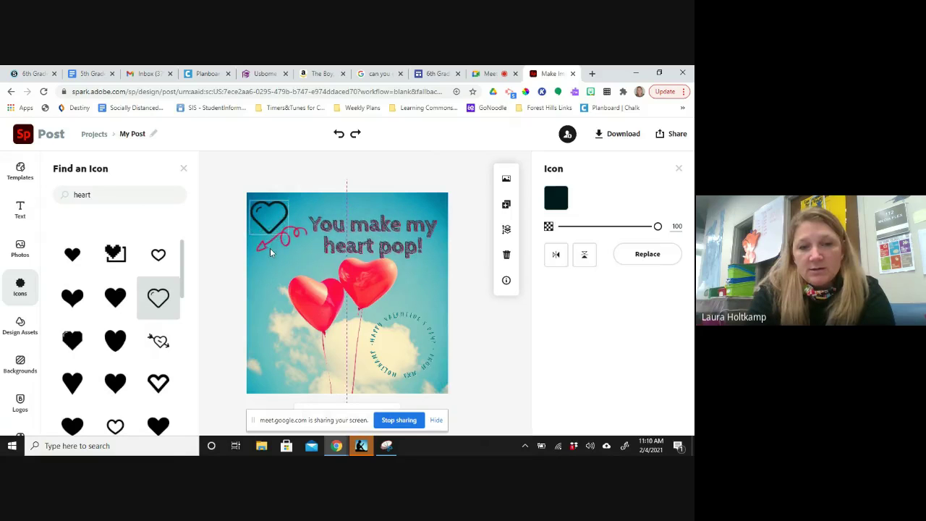
- Center the heart inside the circular greeting and shift the title text group back up
click(268, 206)
drag(265, 202, 403, 356)
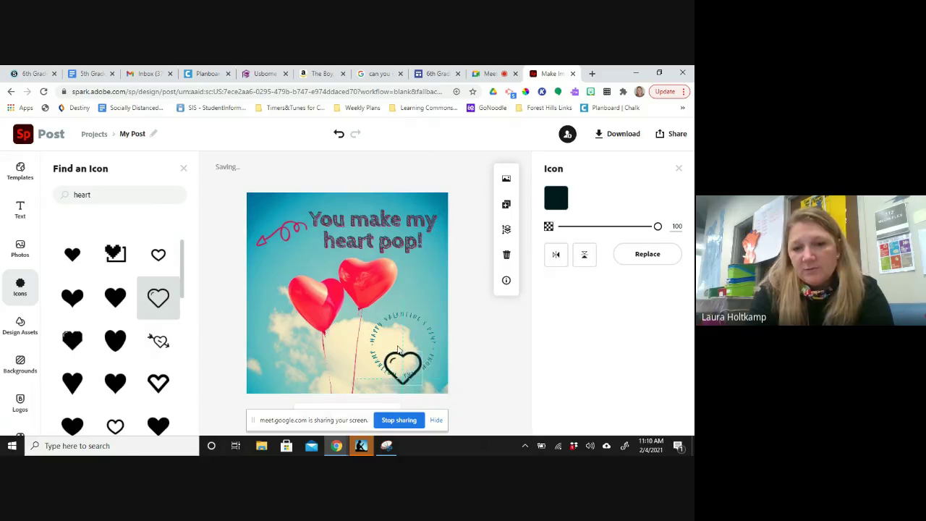
mouse_move(398, 350)
mouse_down()
mouse_move(399, 361)
mouse_move(400, 335)
mouse_up()
click(323, 217)
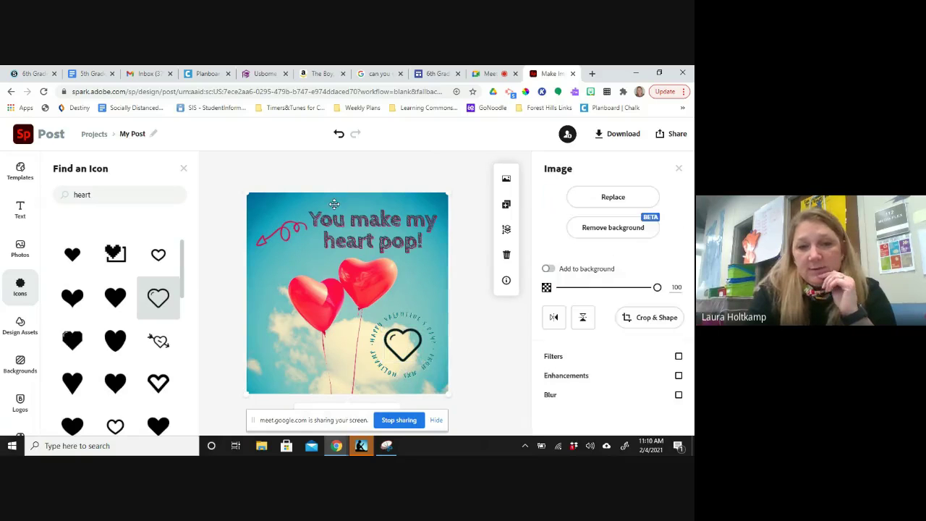
click(325, 215)
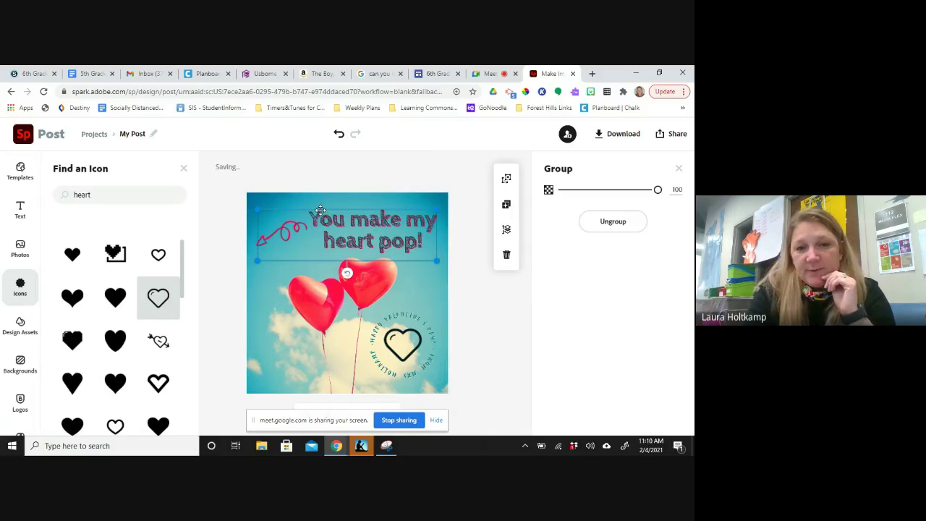
drag(320, 207, 323, 208)
- Select the circular greeting text and send it backward in the layer order
right_click(522, 320)
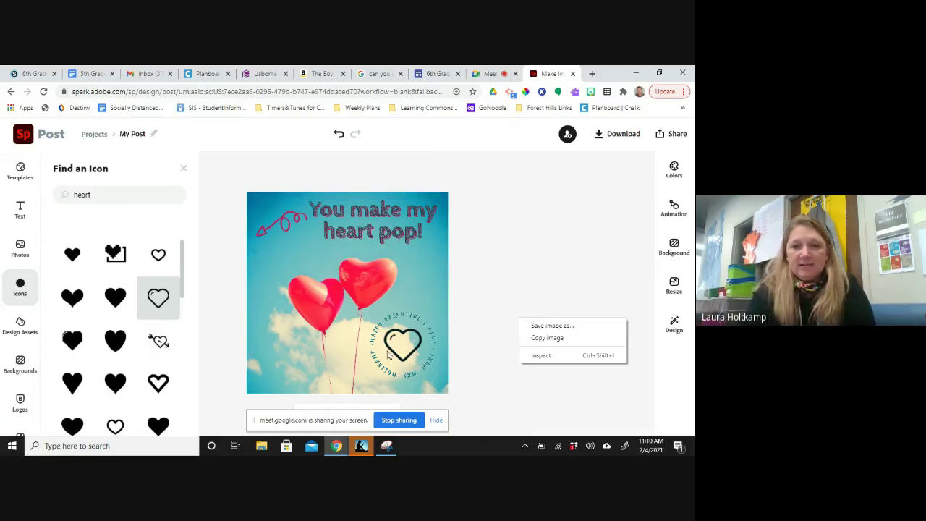
click(389, 353)
click(405, 343)
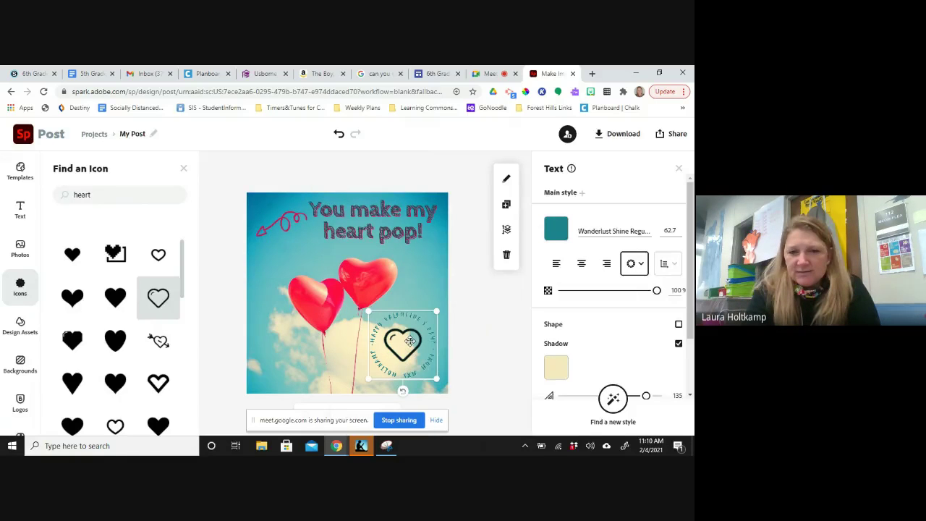
double_click(409, 341)
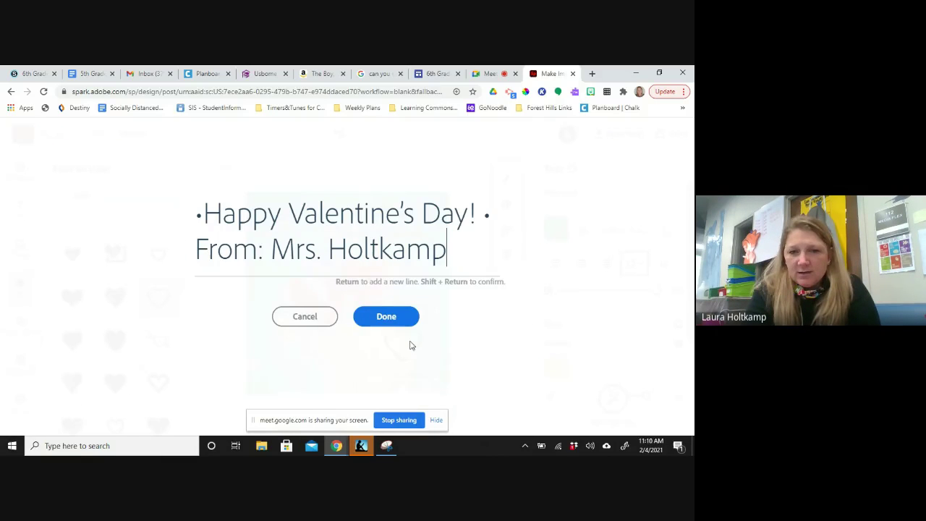
click(314, 320)
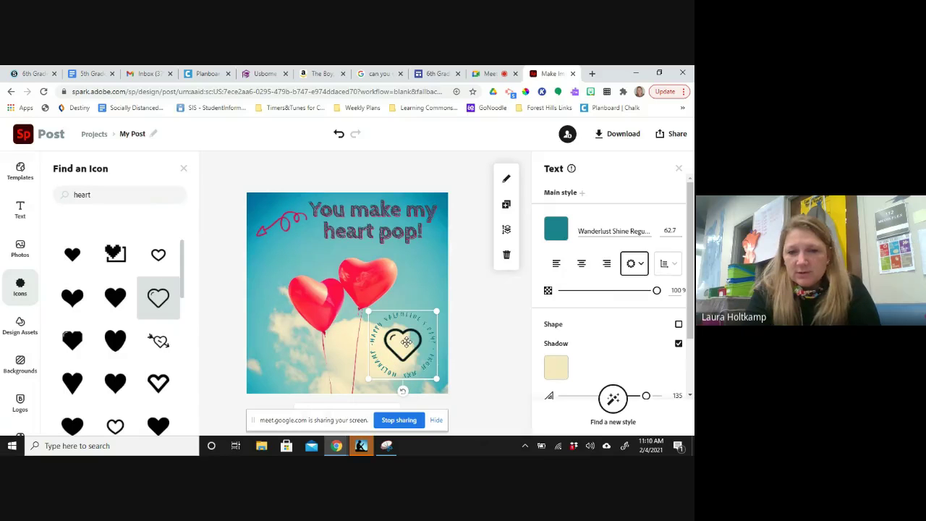
click(406, 346)
click(407, 347)
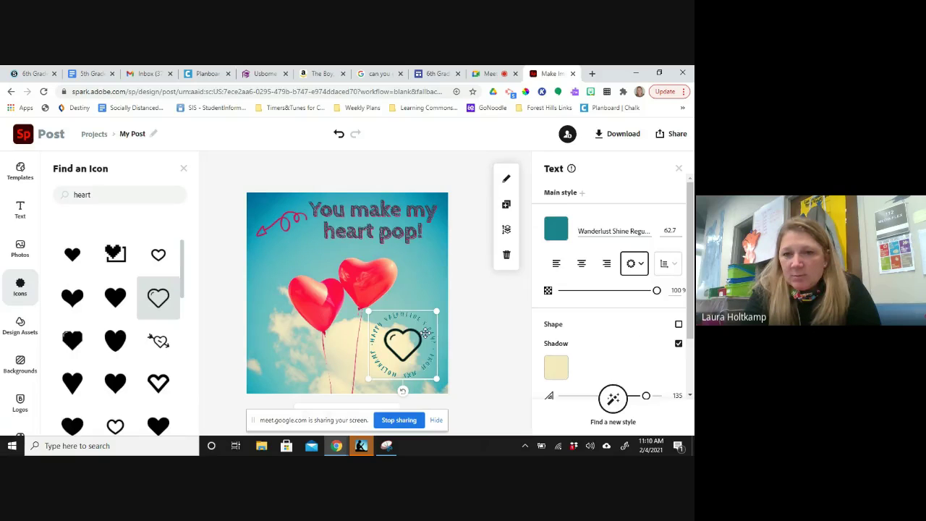
click(508, 230)
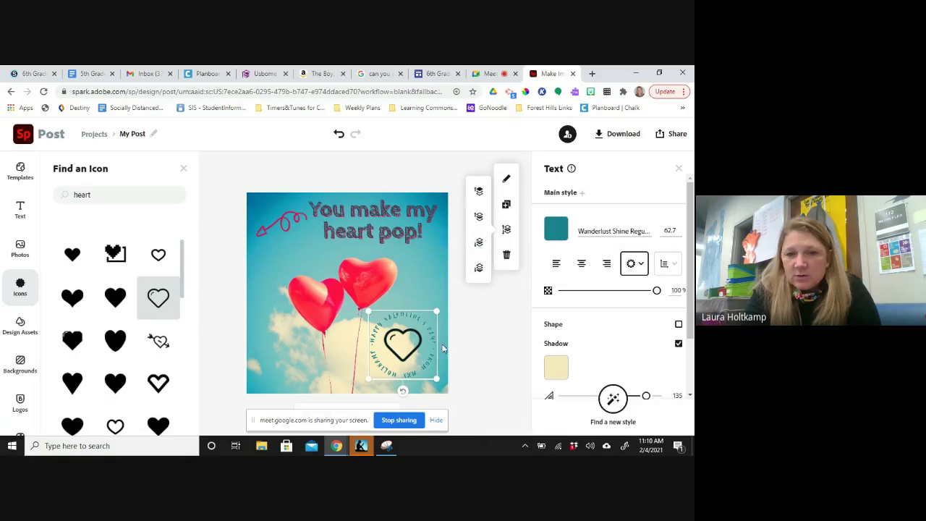
click(406, 346)
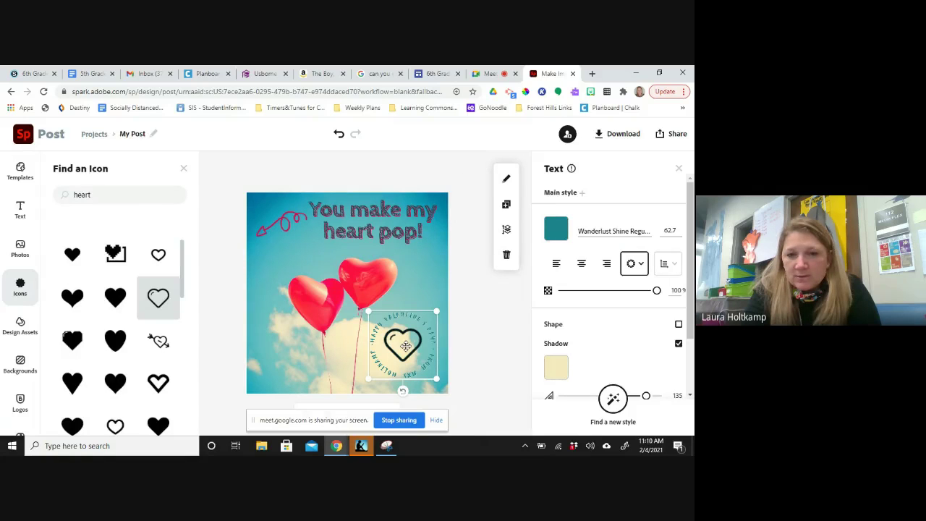
click(506, 231)
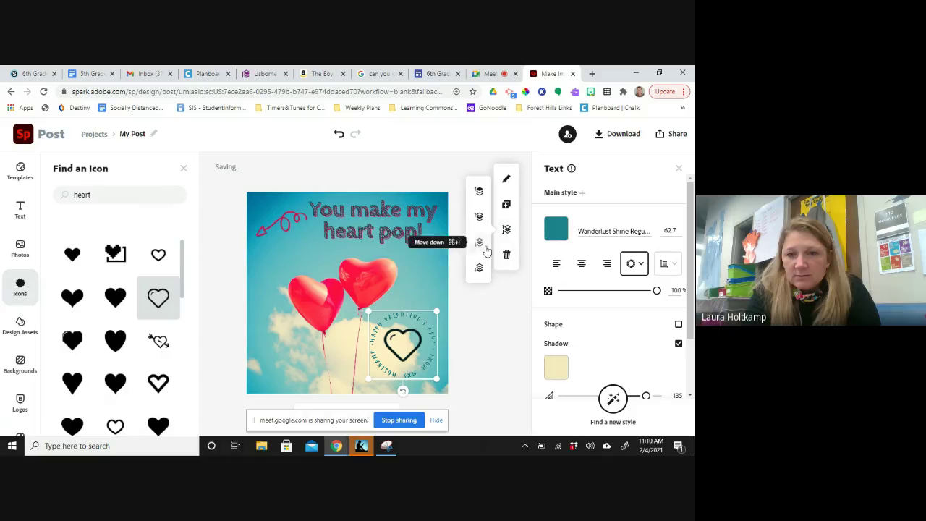
click(478, 267)
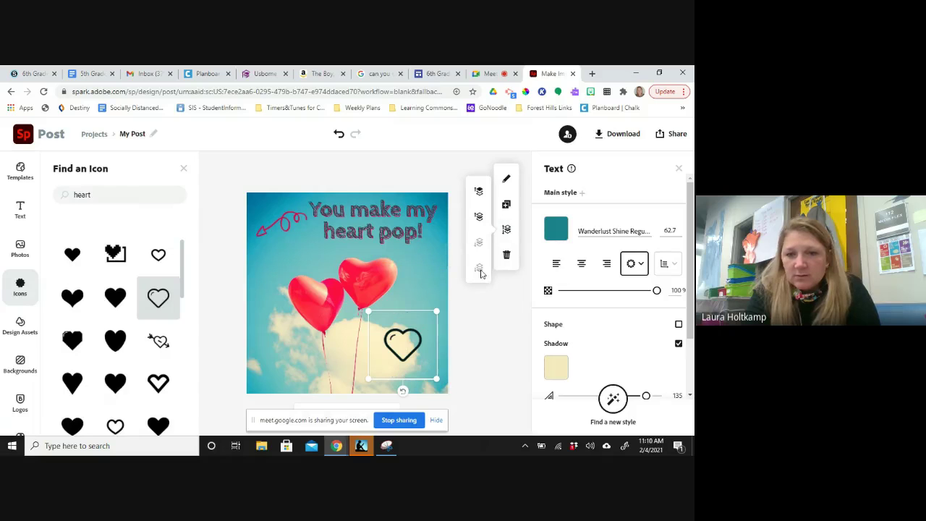
- Shrink the heart icon slightly more within the circular greeting
click(410, 349)
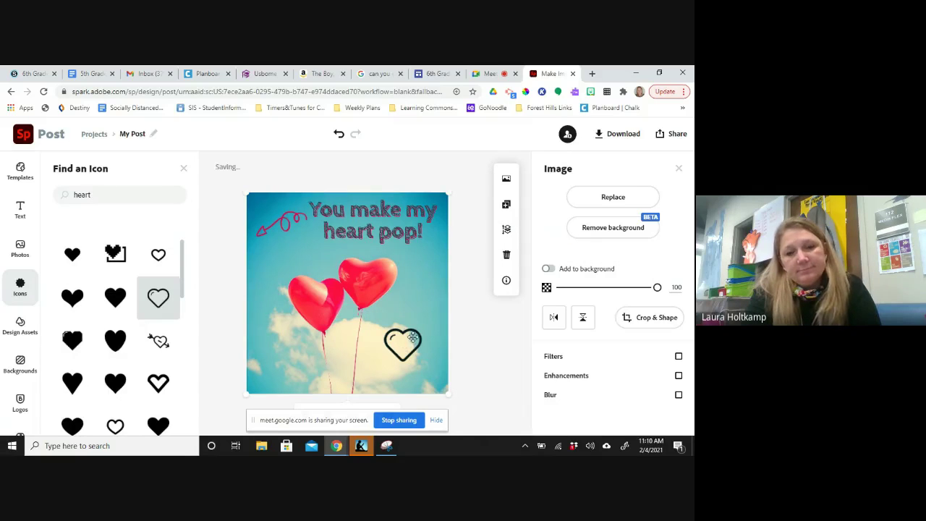
click(407, 347)
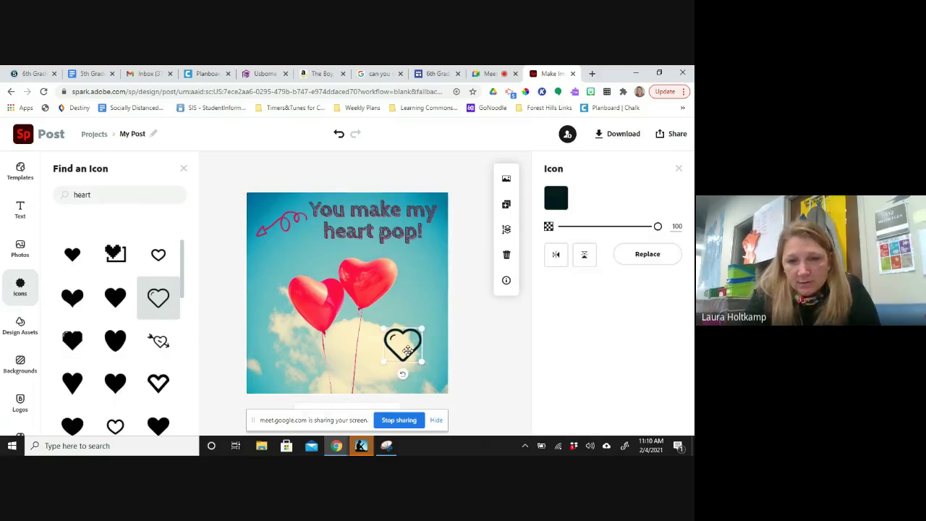
click(409, 350)
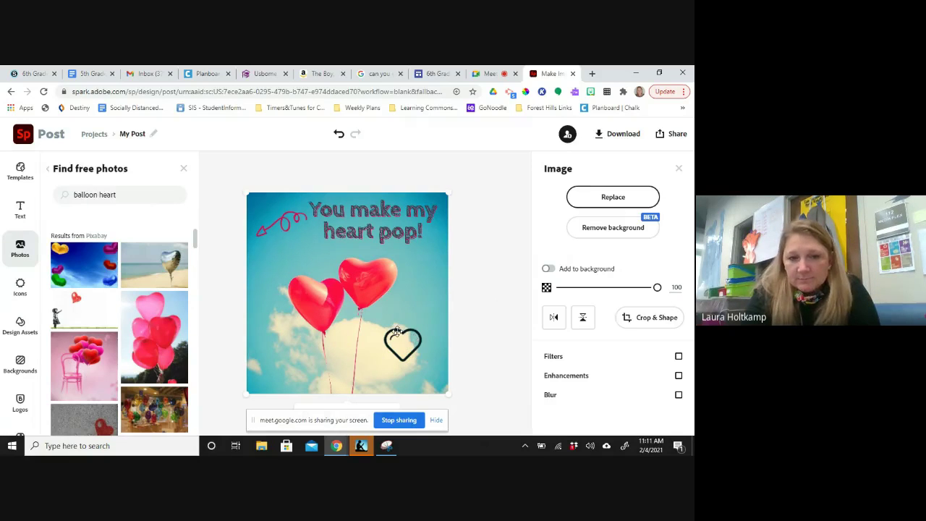
click(398, 331)
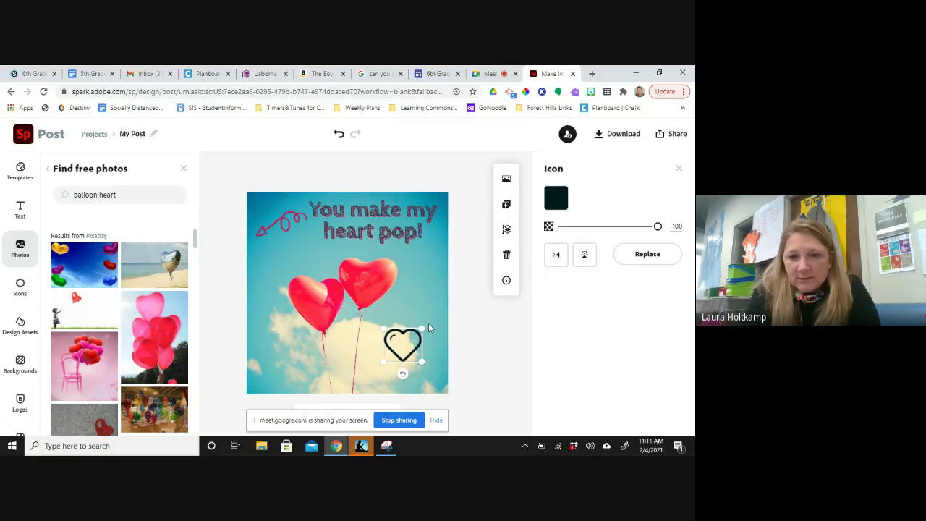
drag(422, 328, 412, 336)
click(507, 229)
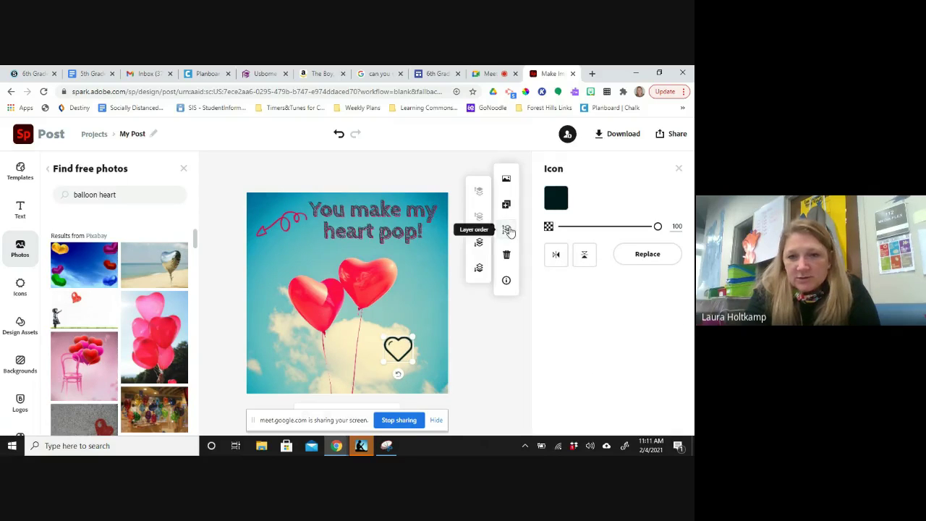
- Send the balloon photo to the very back and move the circular heart text onto its lower right
click(385, 324)
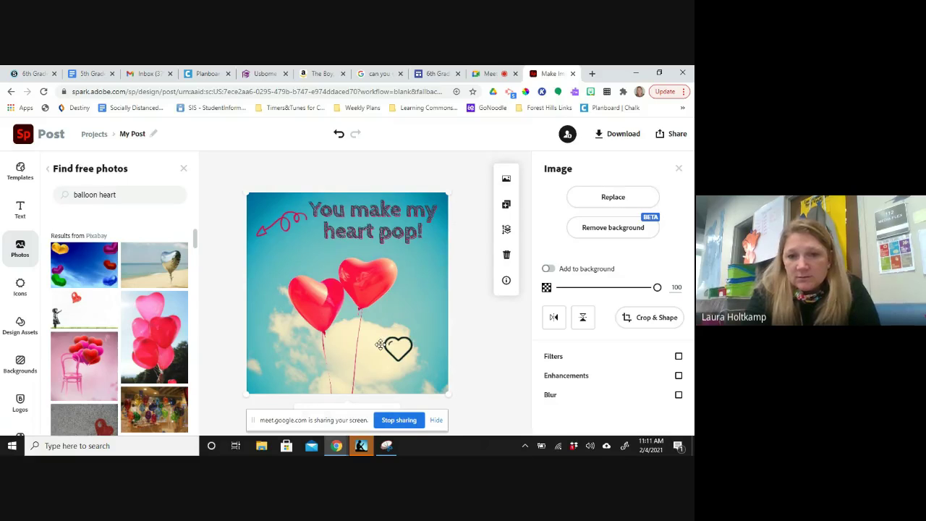
click(504, 230)
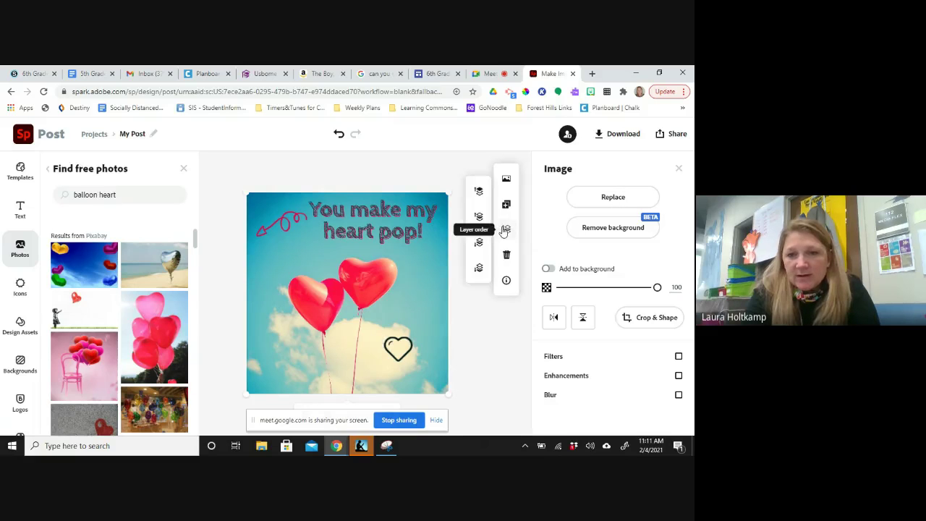
click(481, 192)
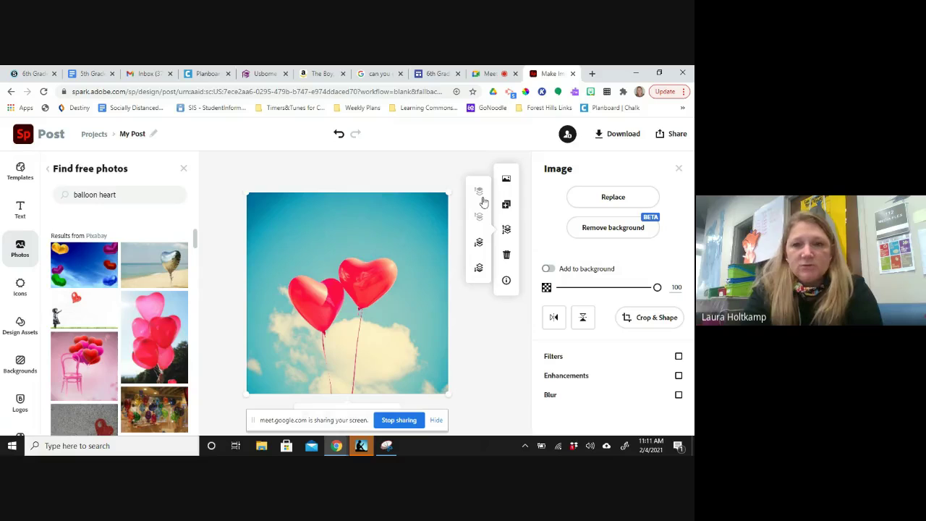
key(ctrl+z)
click(480, 224)
click(480, 242)
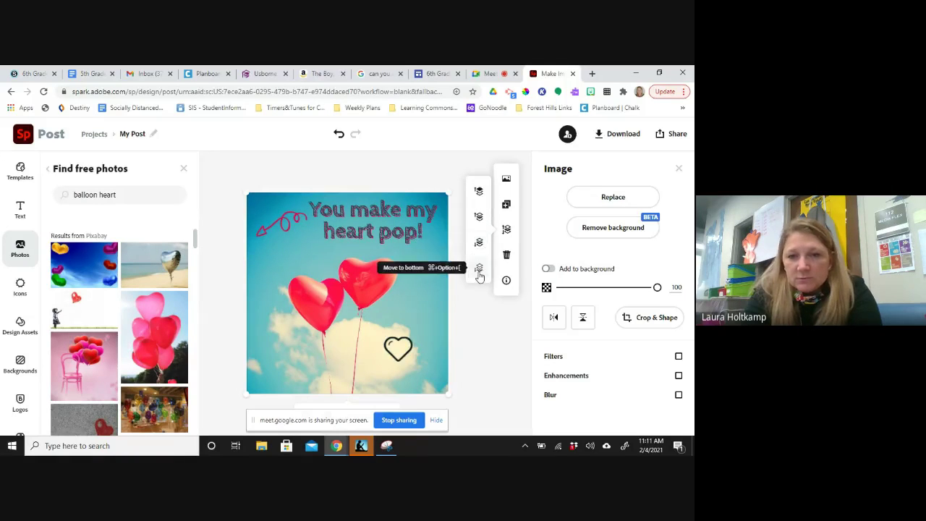
click(479, 272)
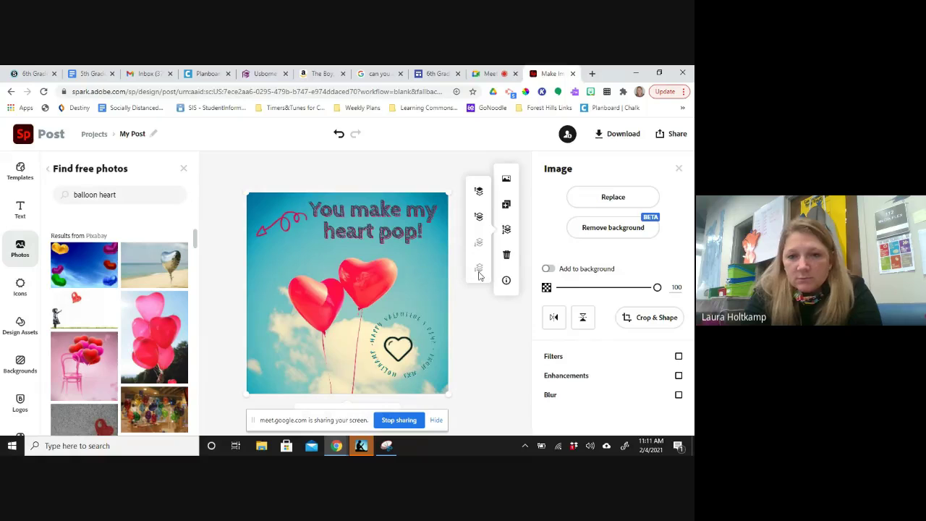
click(479, 341)
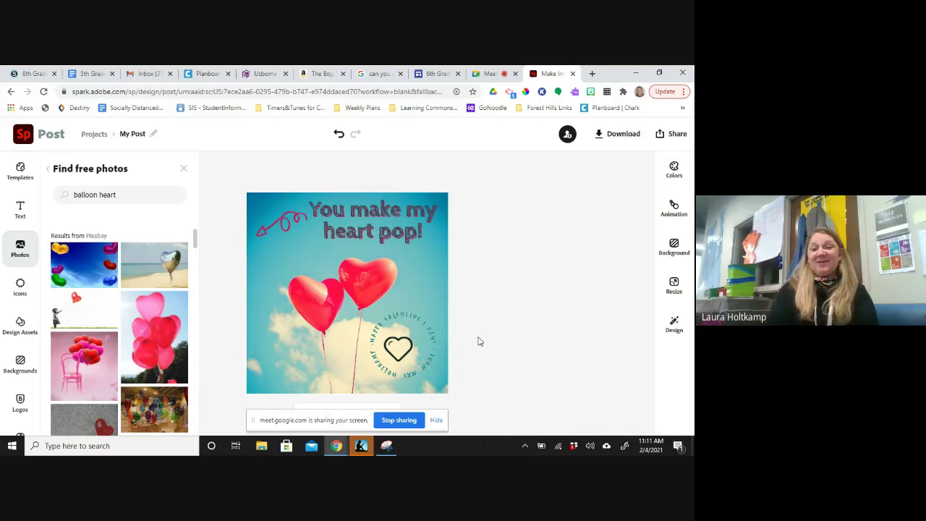
drag(402, 350, 392, 346)
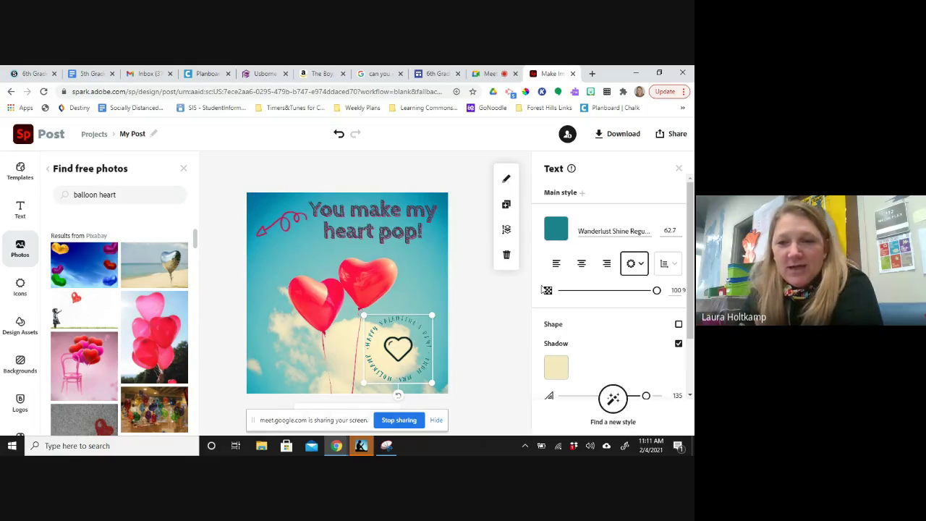
- Download the post as a PNG with a solid color background
click(482, 311)
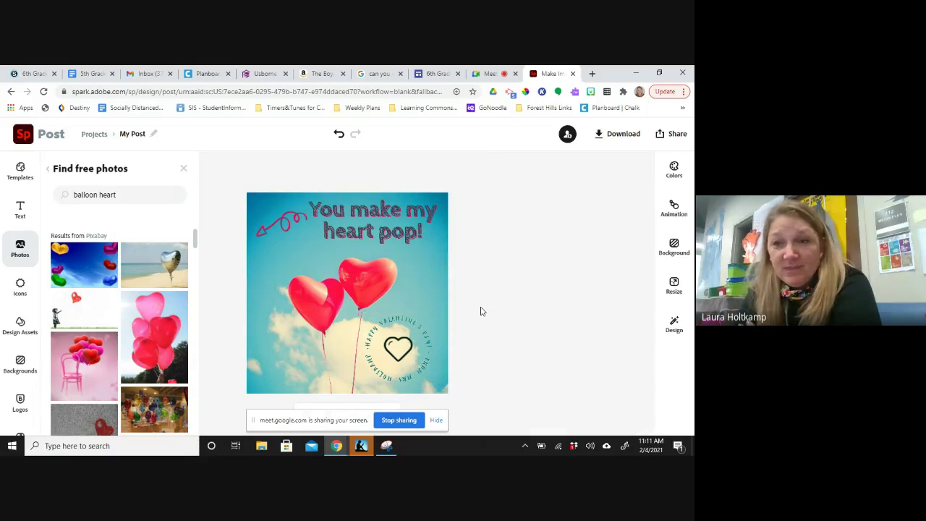
click(627, 136)
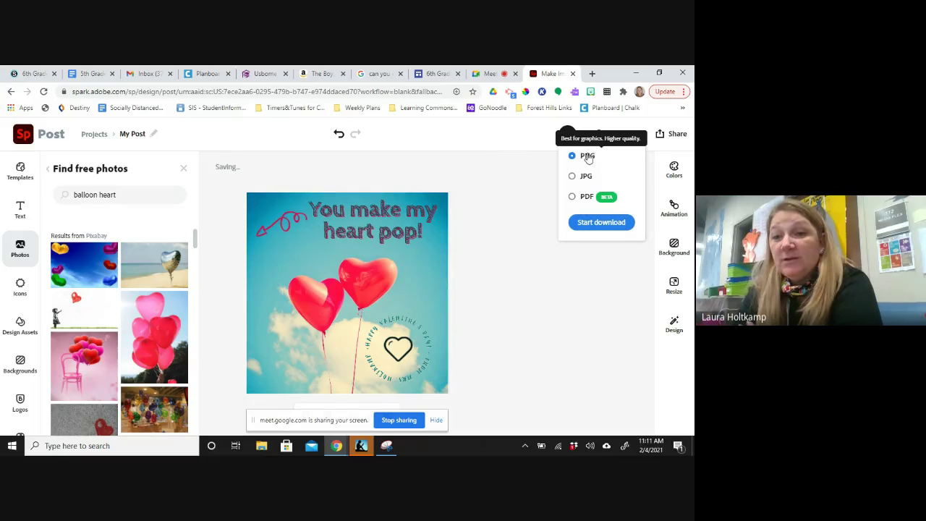
click(605, 224)
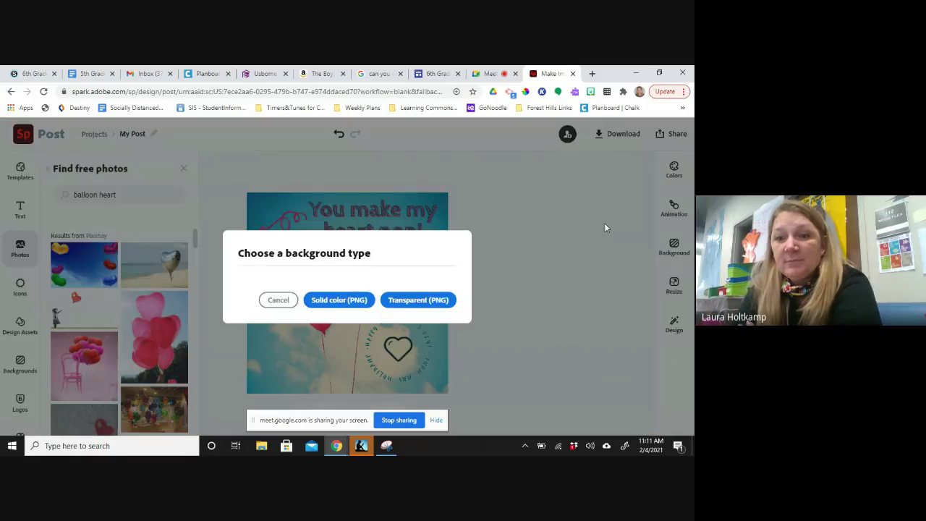
click(340, 300)
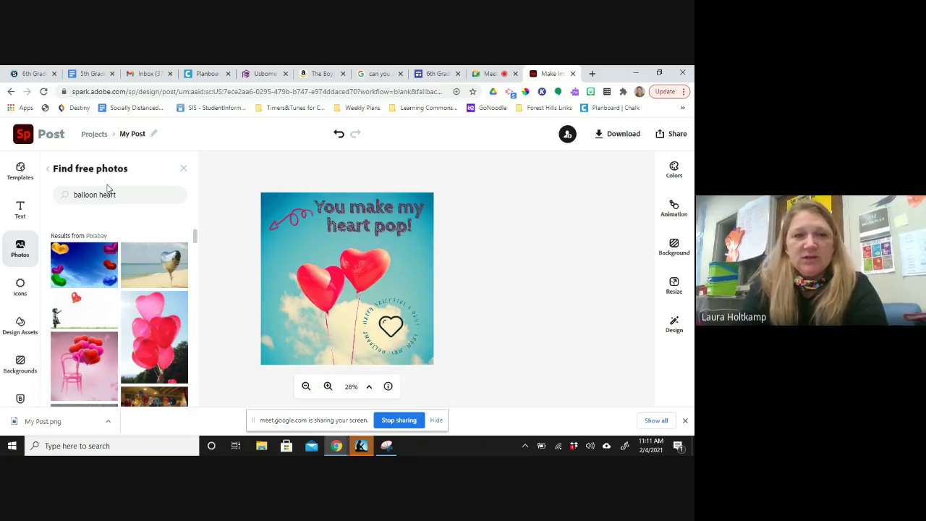
- Rename the project from 'My Post' to 'Valentine'
click(138, 135)
key(BackSpace)
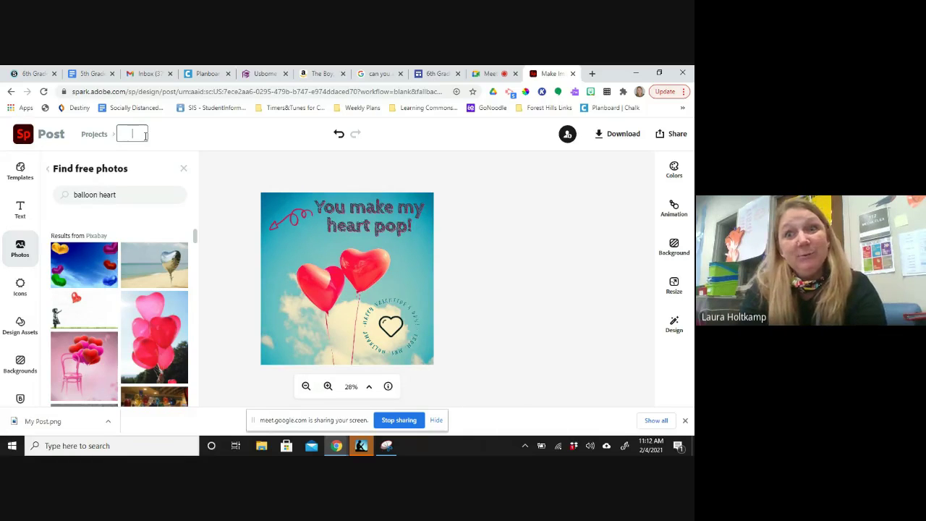
text(Valentine)
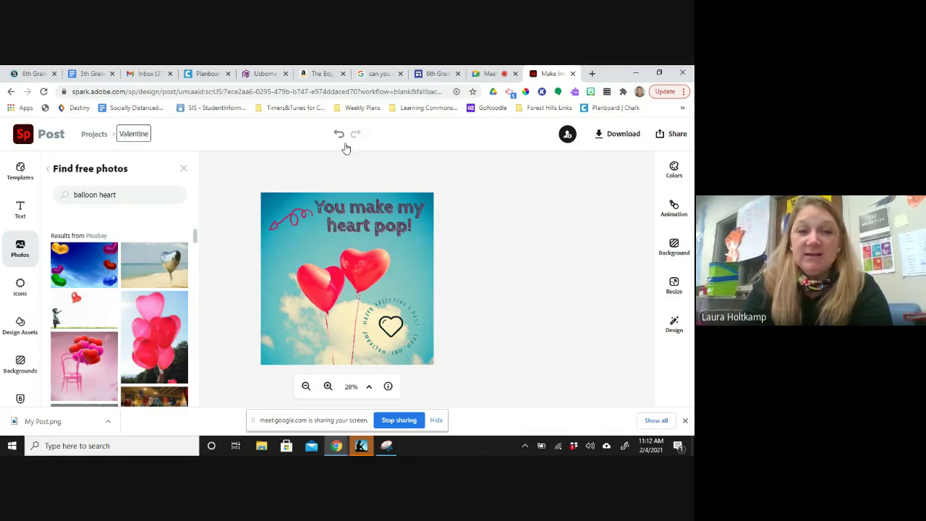
click(356, 150)
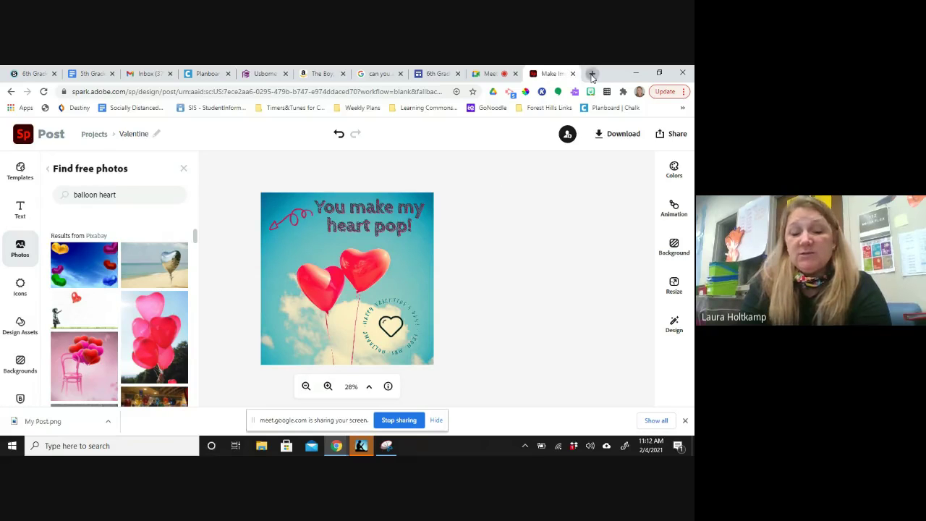
- Create a blank presentation from slides.google.com in a new tab and show the layout list
click(592, 74)
text(slides)
key(Return)
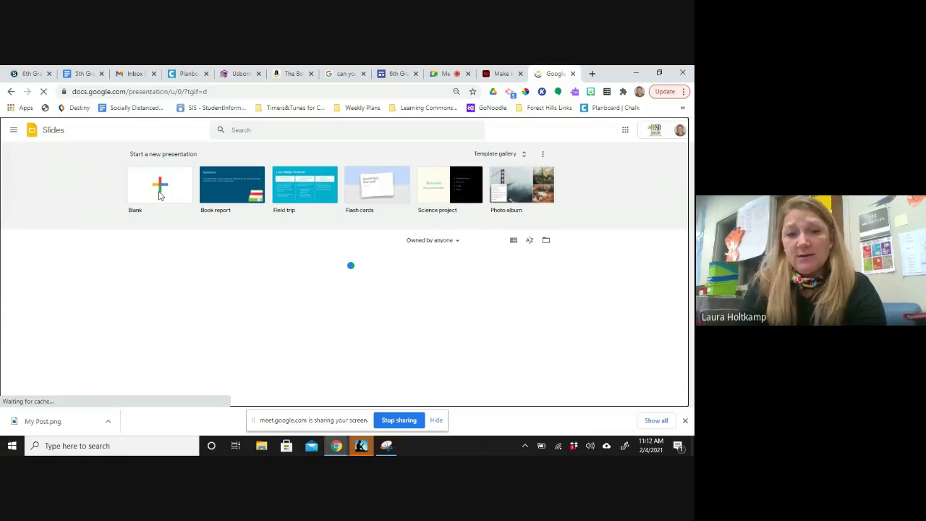
click(160, 190)
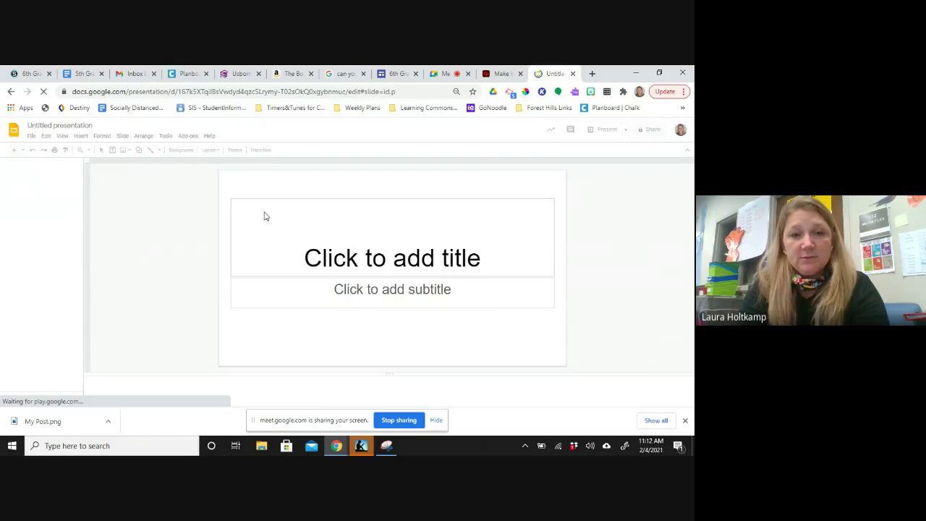
click(212, 151)
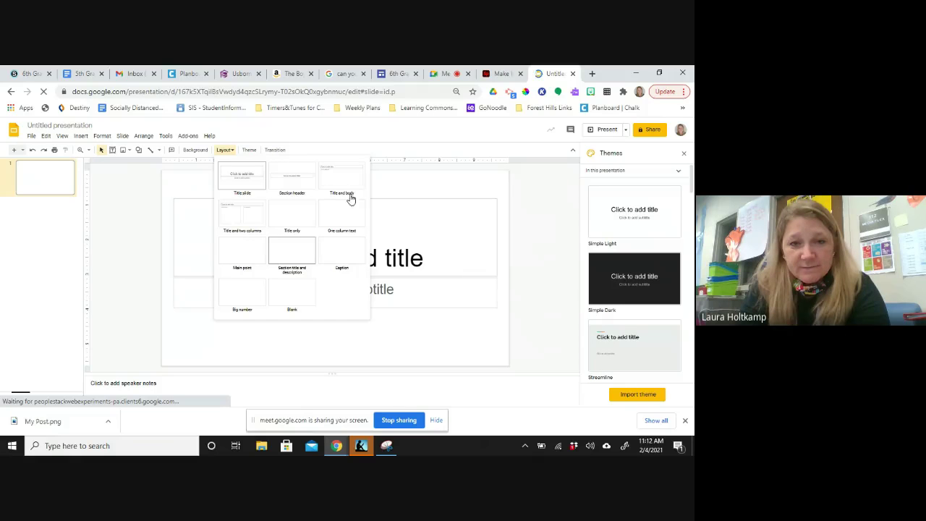
- Apply the Title only layout and title the slide 'Virtual Valentine's!'
click(295, 225)
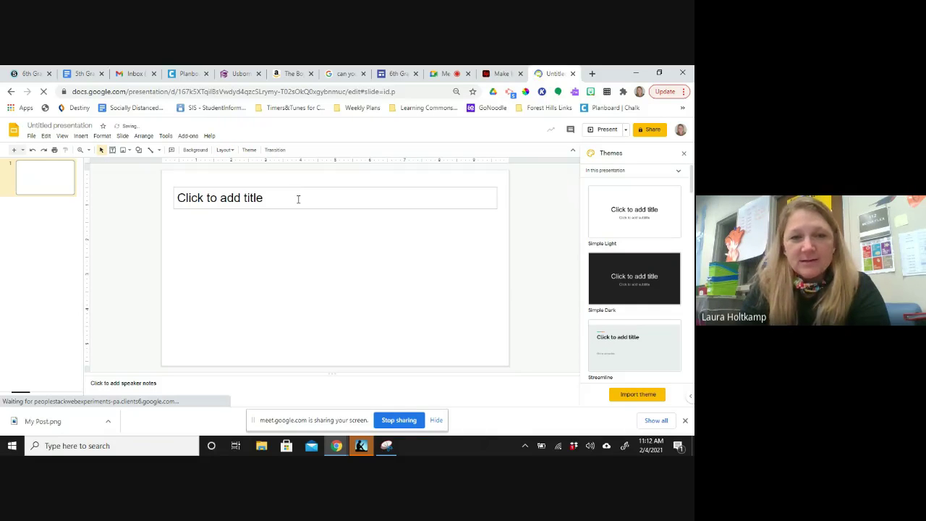
click(271, 203)
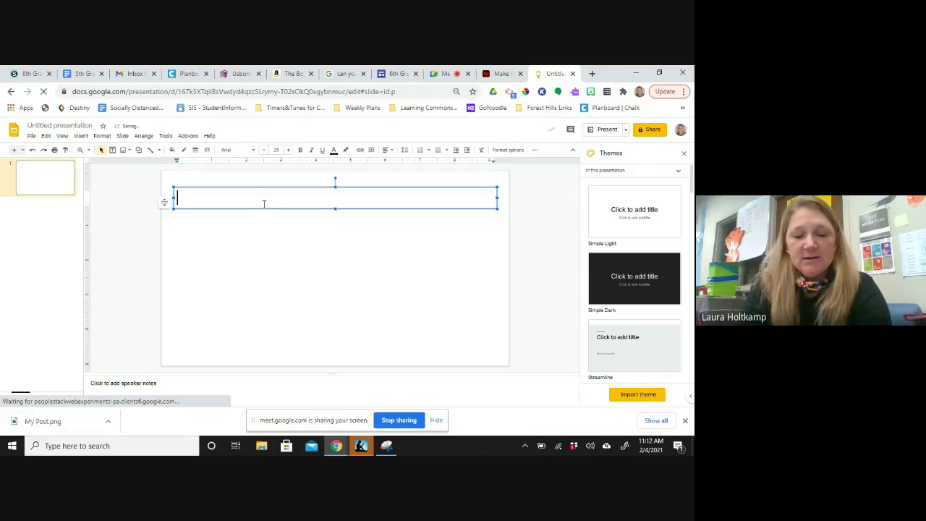
text(Virtual )
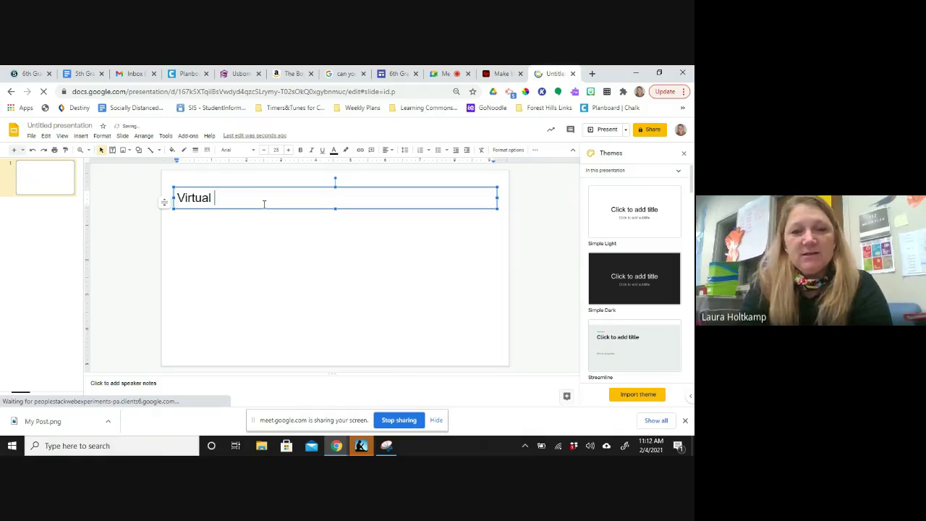
text(Valentines)
key(BackSpace)
text('s!)
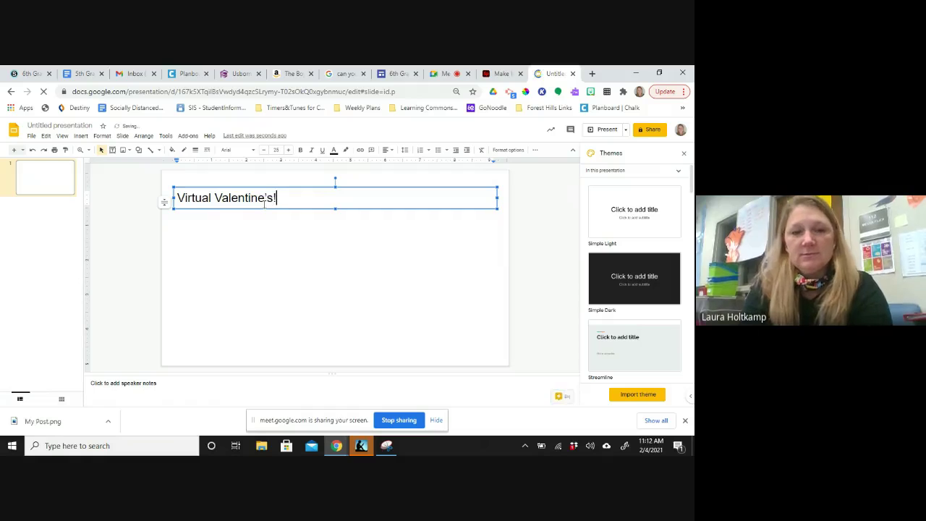
click(244, 250)
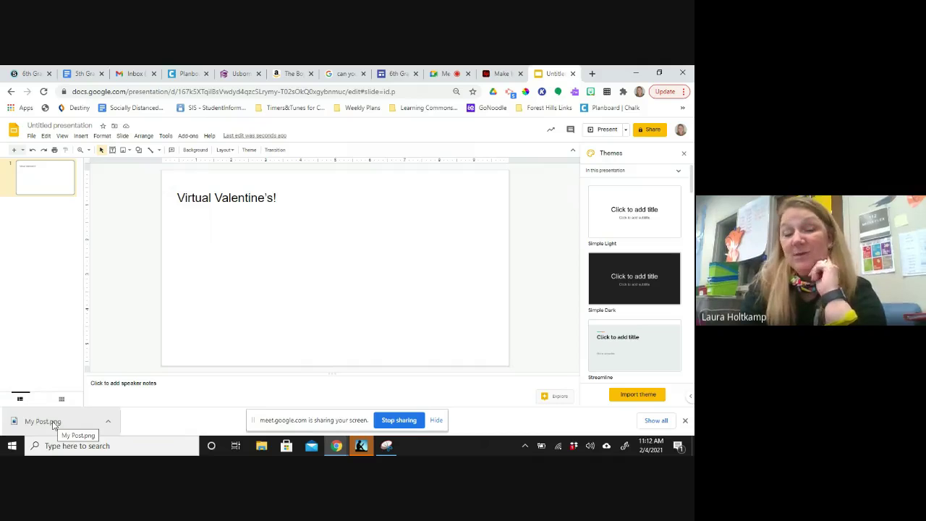
- Upload the downloaded My Post image and center it beneath the title
click(79, 136)
mouse_move(91, 153)
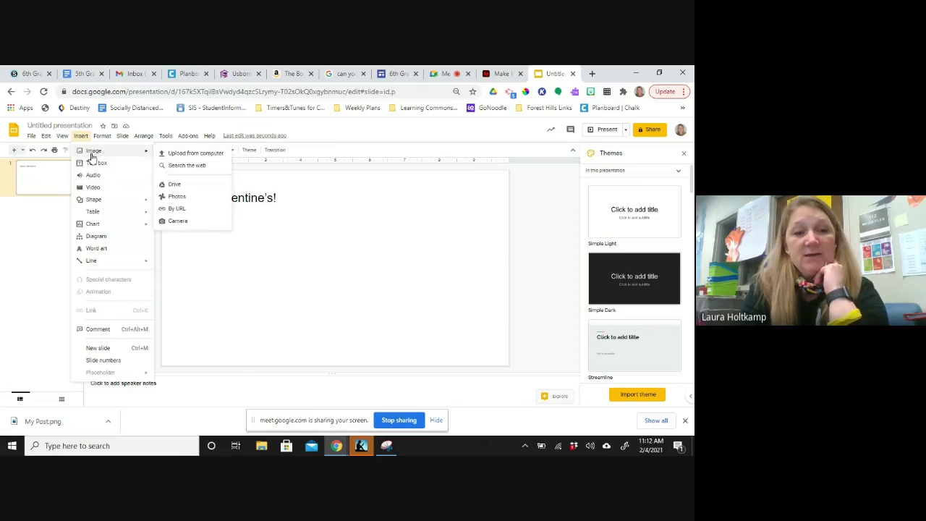
click(190, 153)
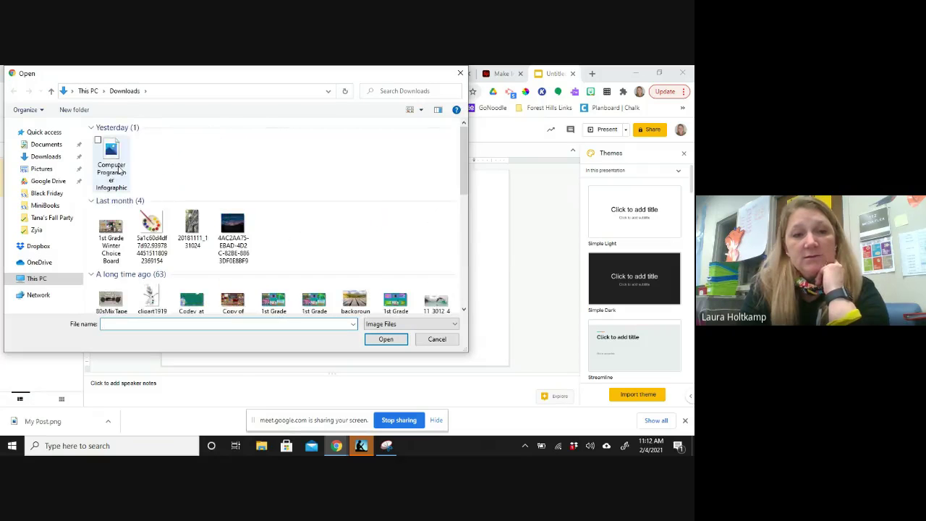
click(116, 155)
click(387, 343)
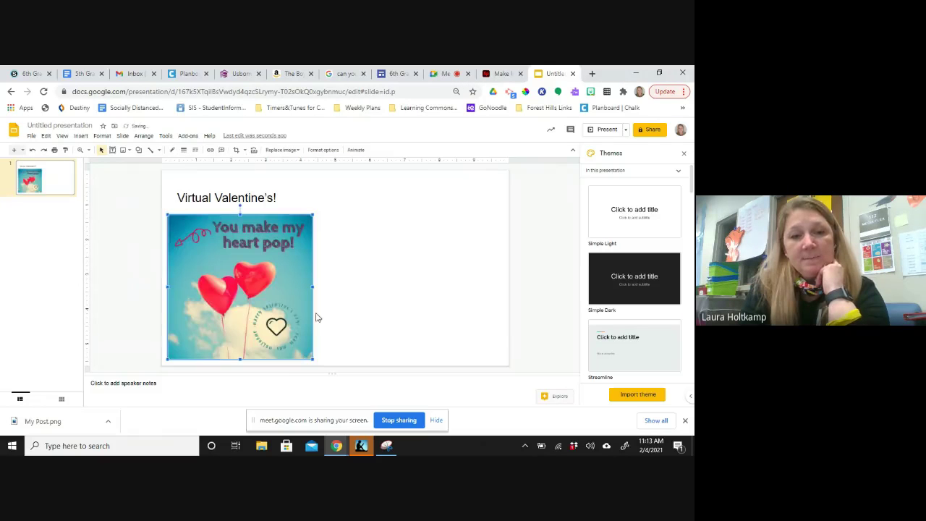
drag(241, 296, 336, 285)
click(53, 271)
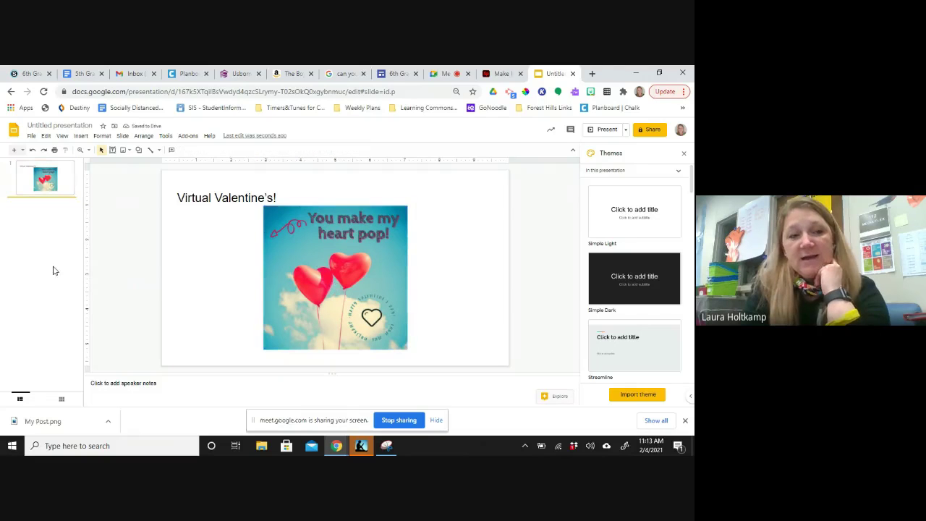
- Keep a single new slide 2 after the title slide, with the Blank layout
click(13, 150)
click(13, 150)
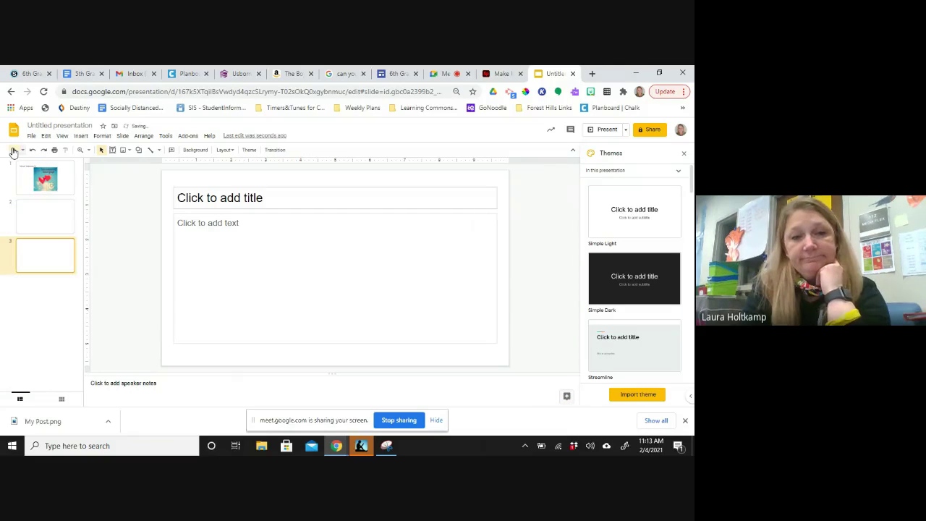
click(13, 150)
key(Delete)
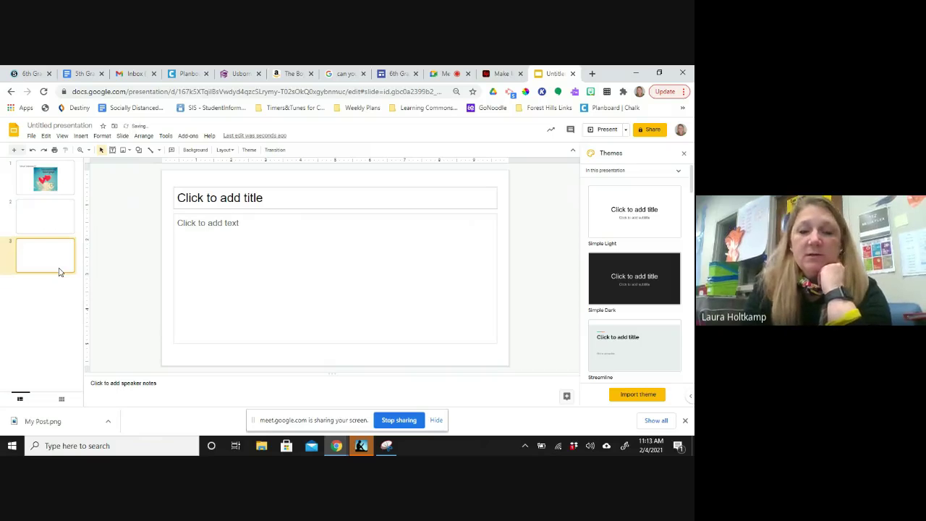
key(Delete)
click(231, 152)
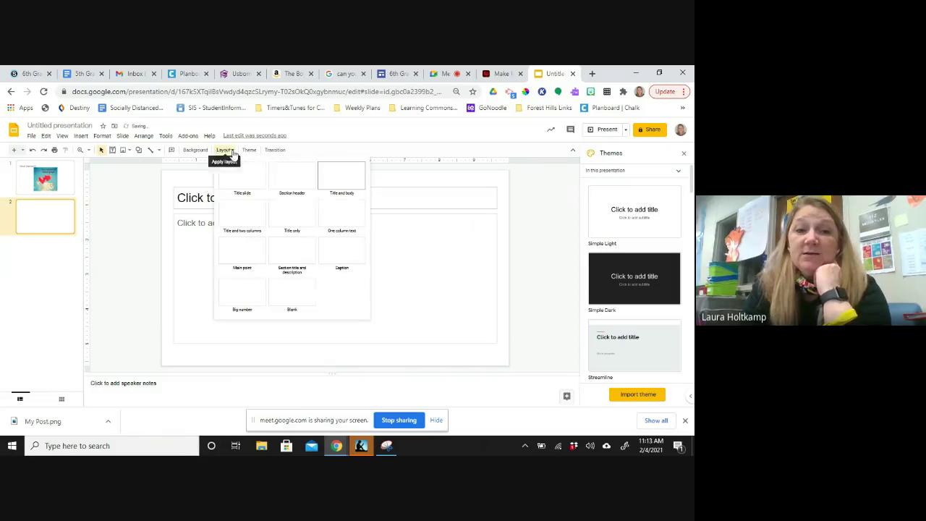
click(290, 299)
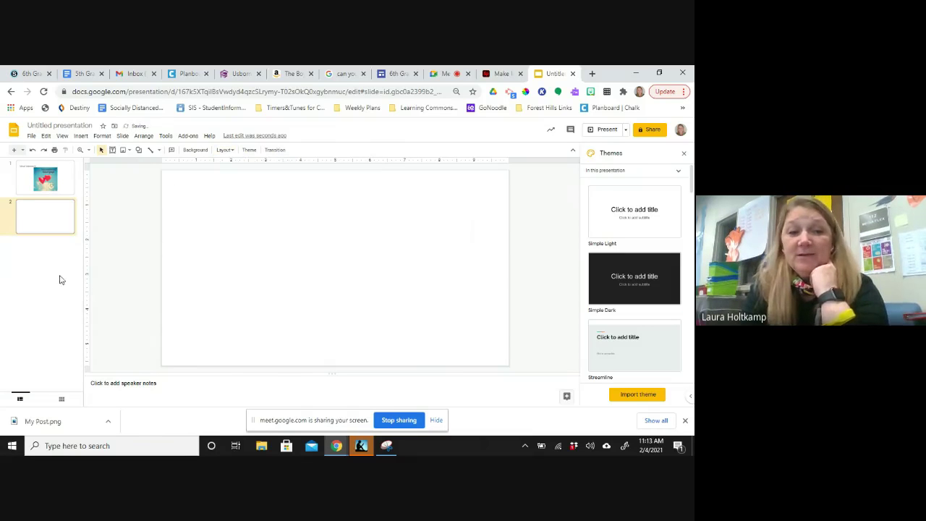
click(26, 186)
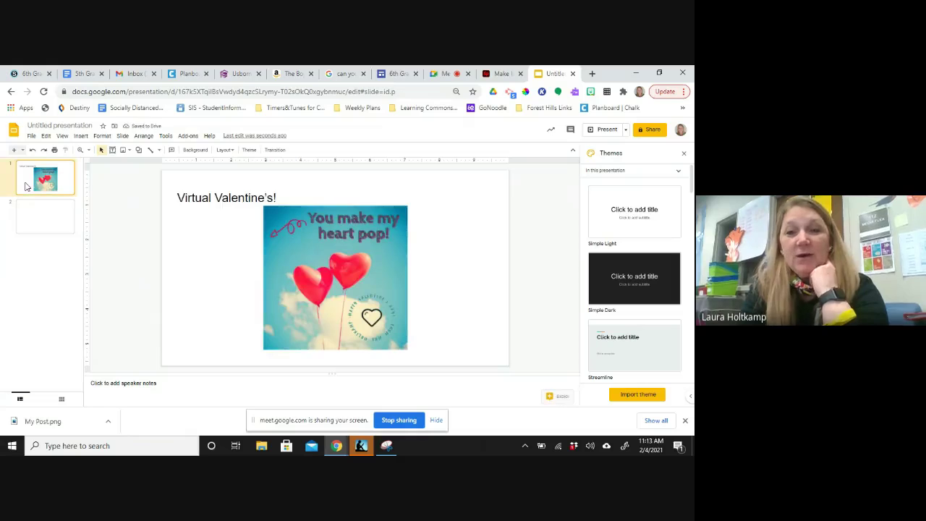